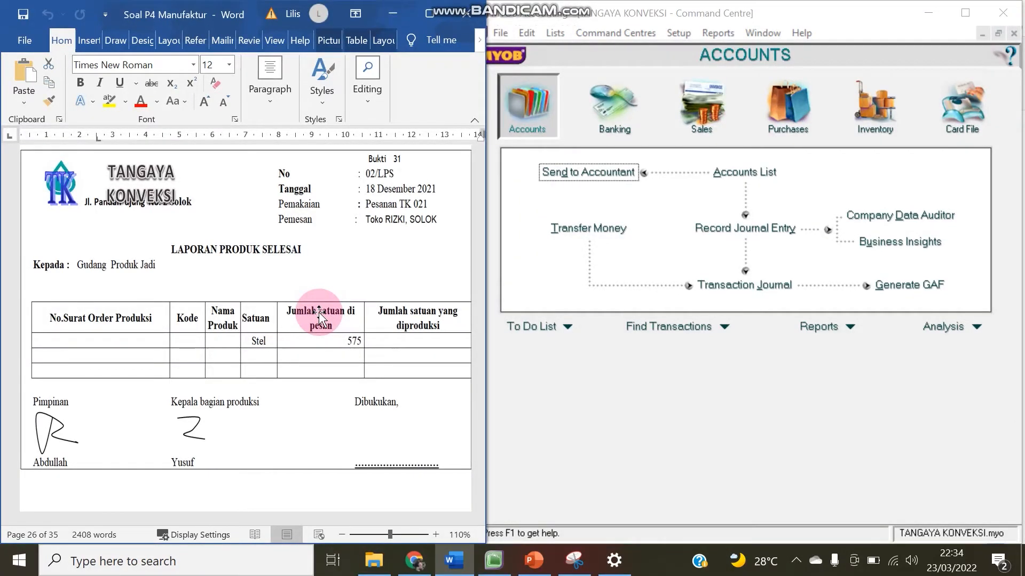
View all transaction journal entries and locate the Bukti 32 cost card for order TK-021 in the Word document.
click(723, 285)
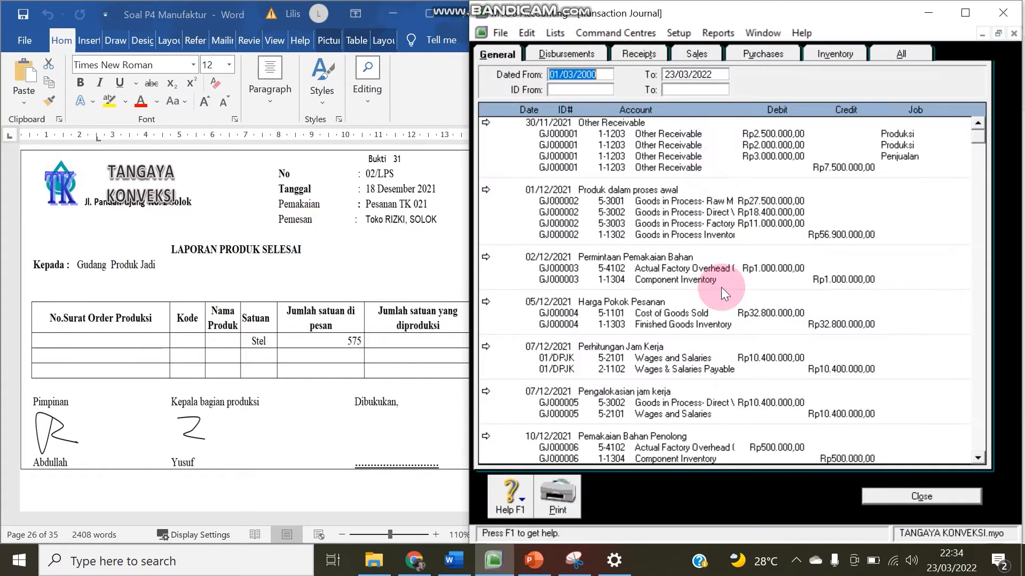
click(881, 56)
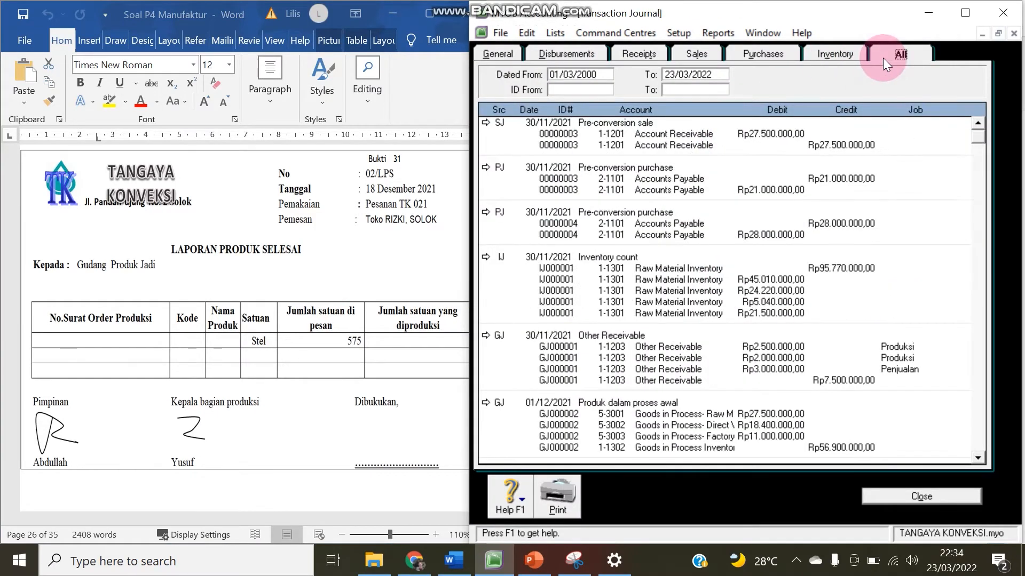
click(97, 394)
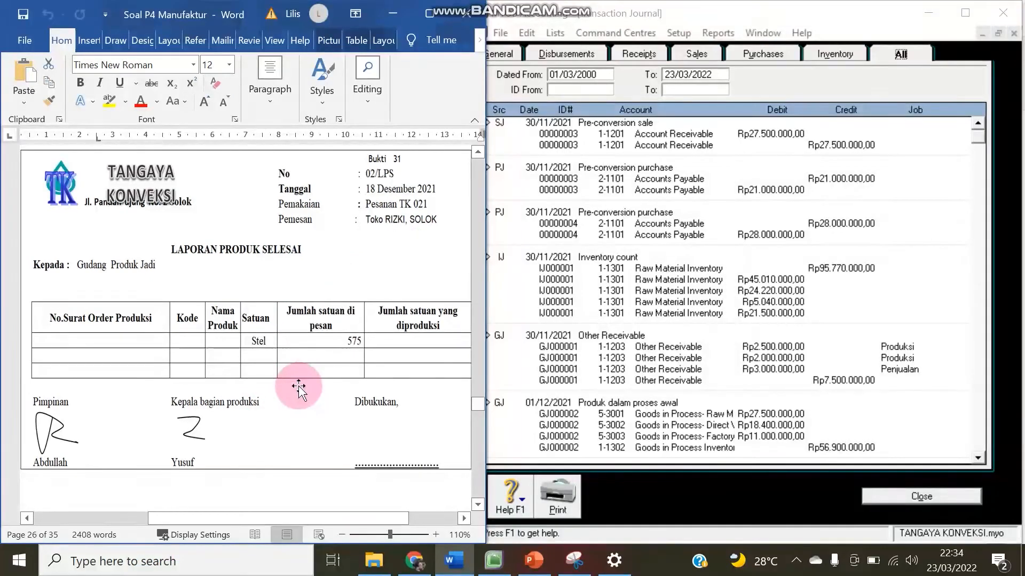
scroll(298, 386, down, 6)
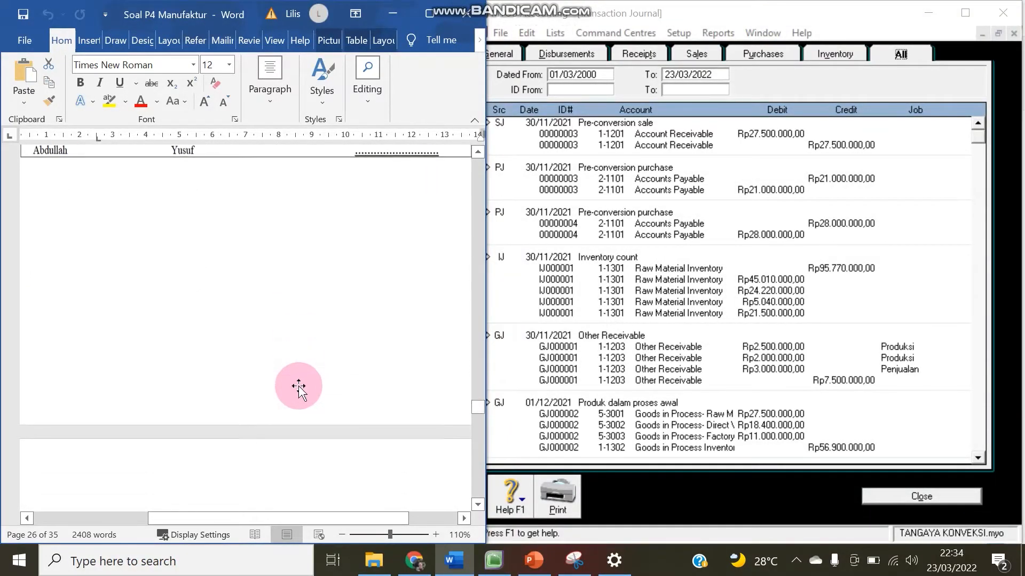
scroll(298, 387, down, 1)
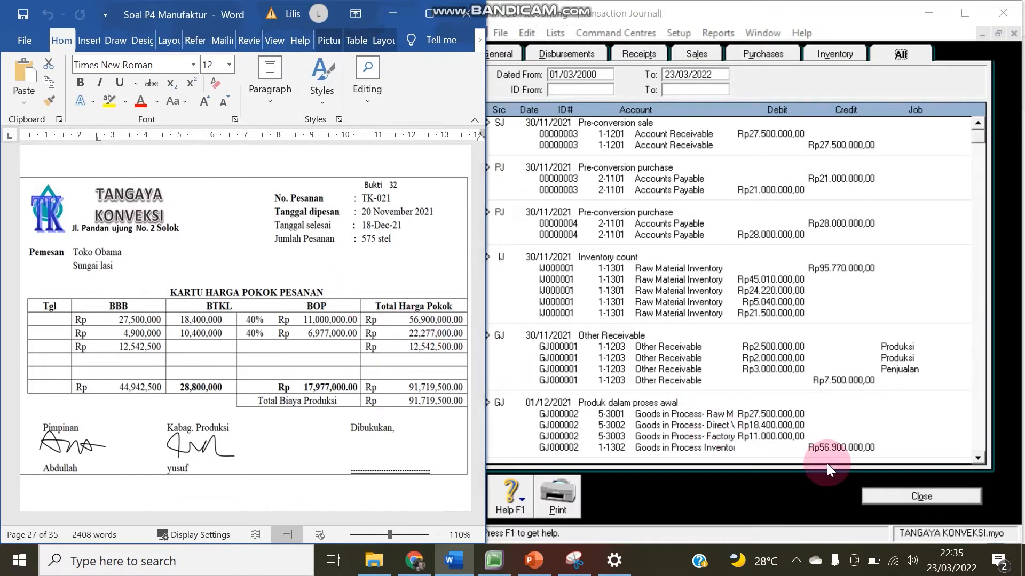
click(893, 492)
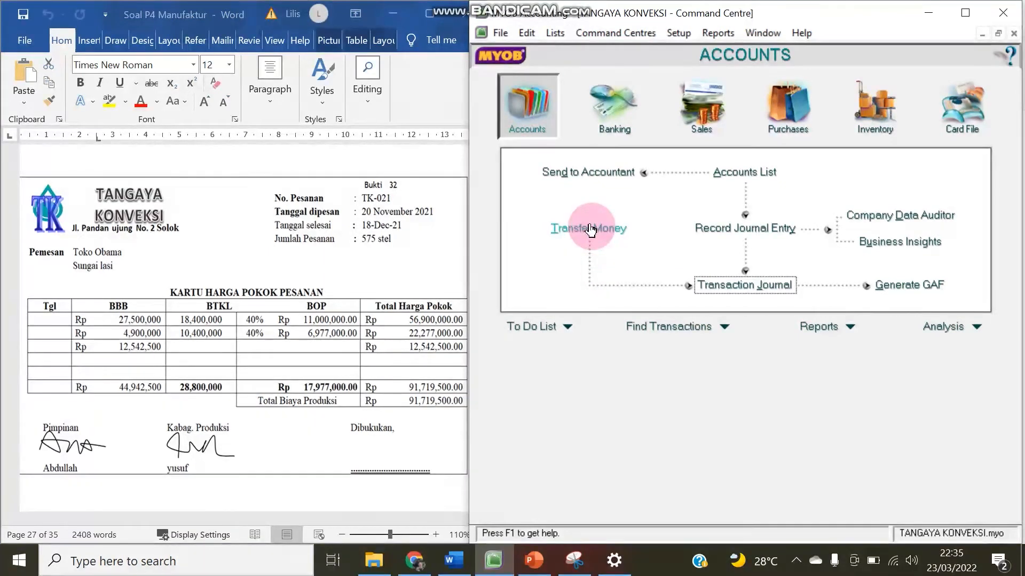
Open a blank general journal entry alongside the TK-021 order cost card.
click(708, 228)
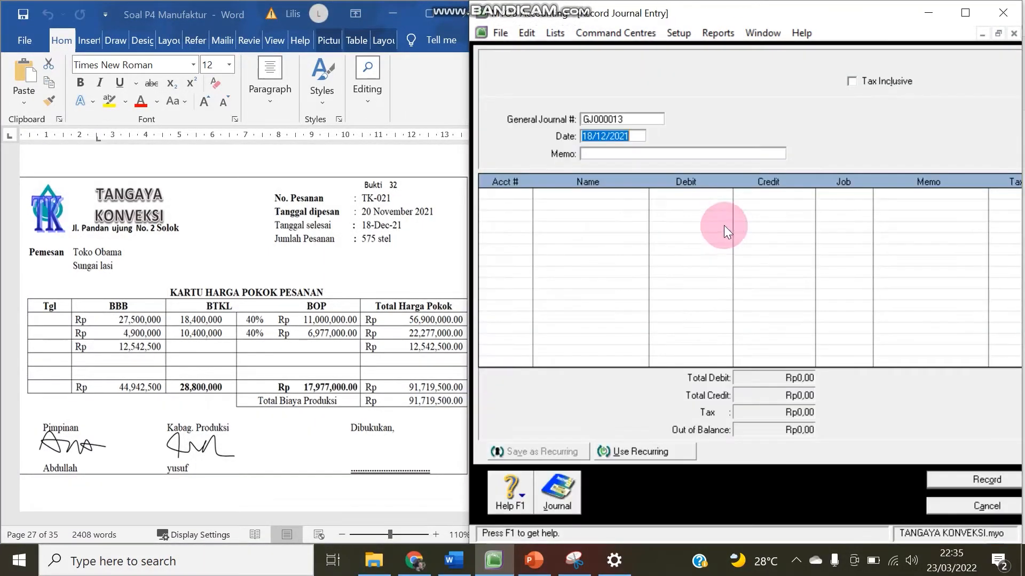
click(230, 297)
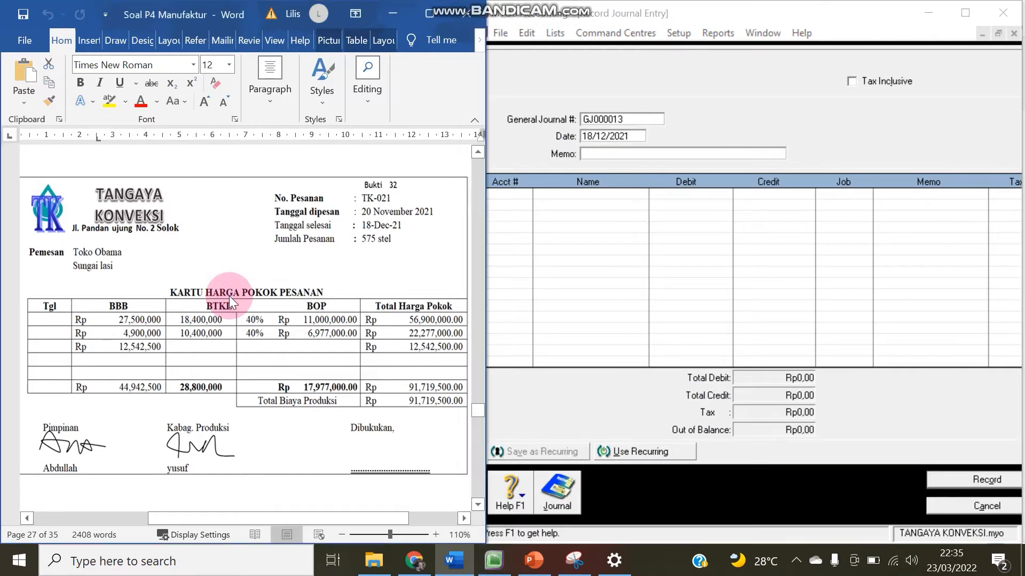
click(129, 362)
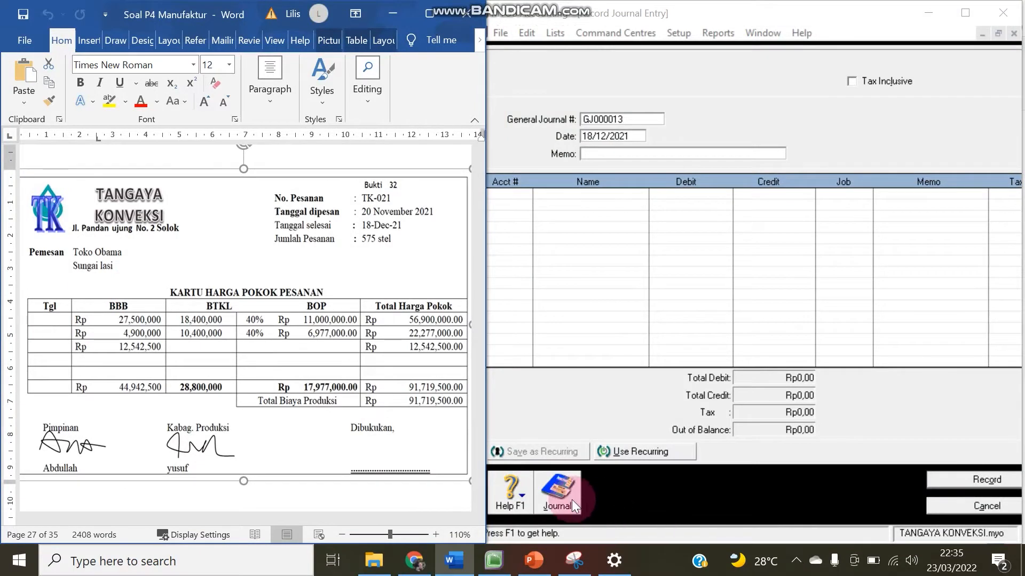
Check the complete and inventory transaction journals for entries matching the costs on the TK-021 order cost card.
click(560, 492)
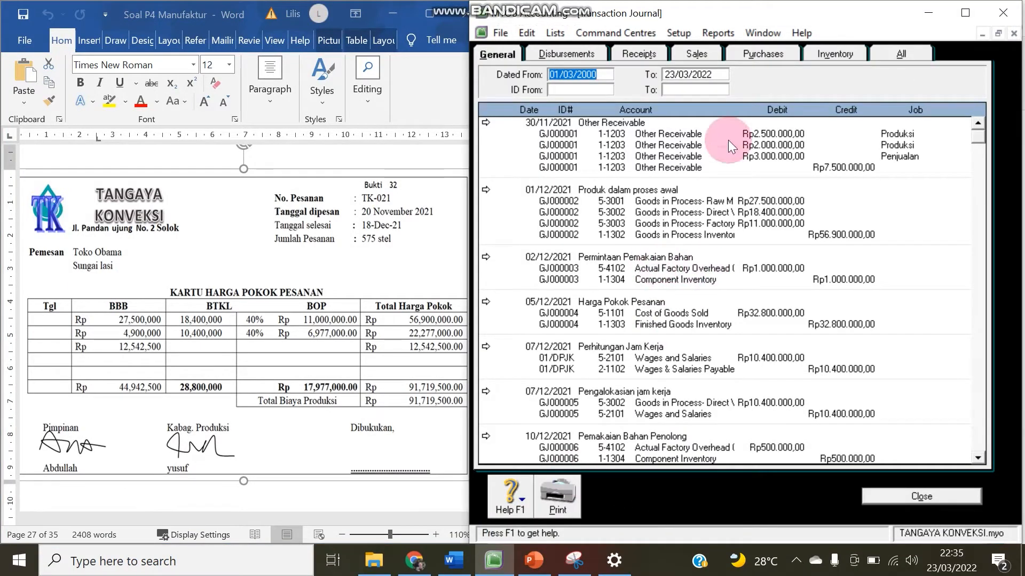
click(901, 54)
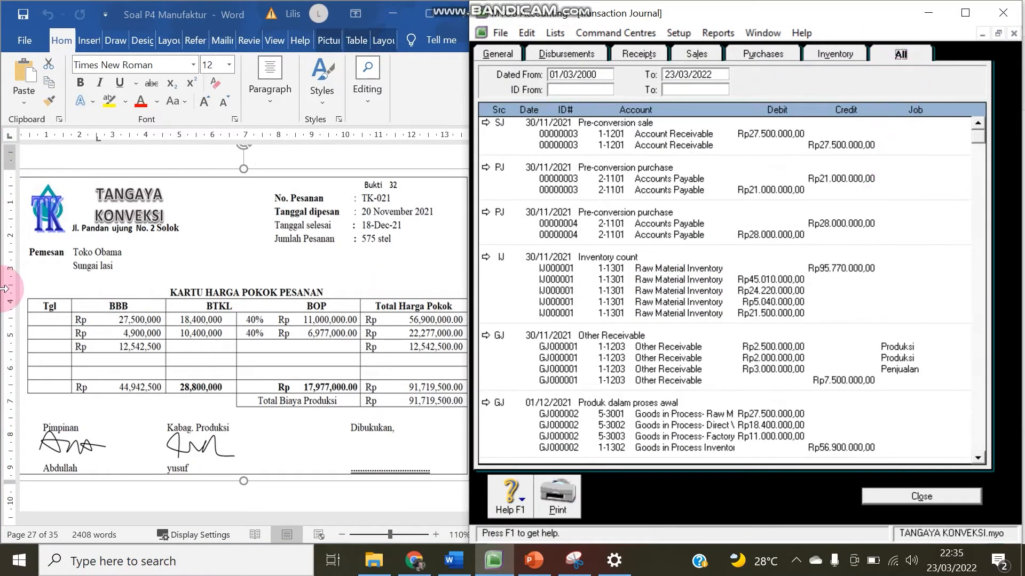
click(90, 325)
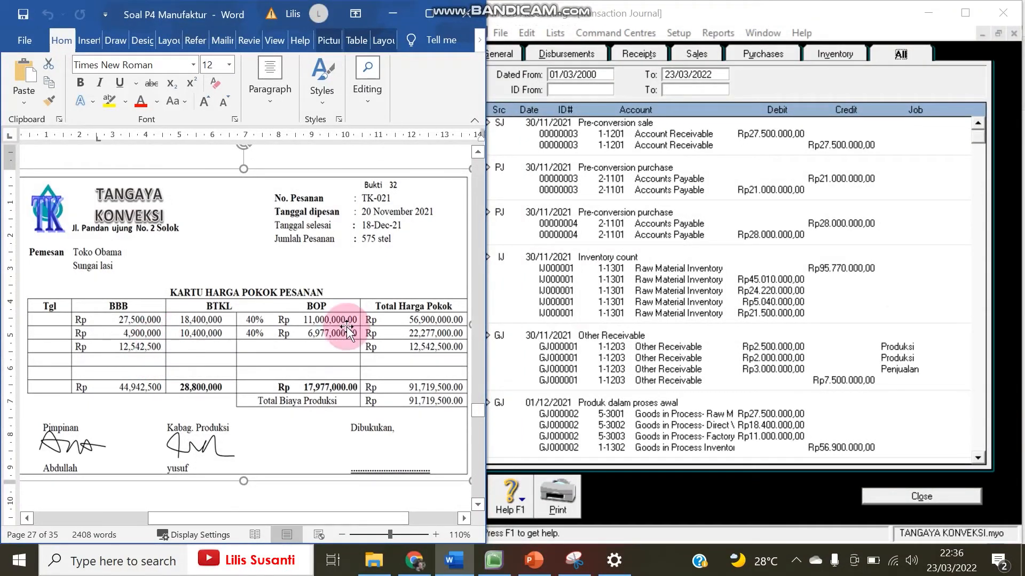
click(984, 406)
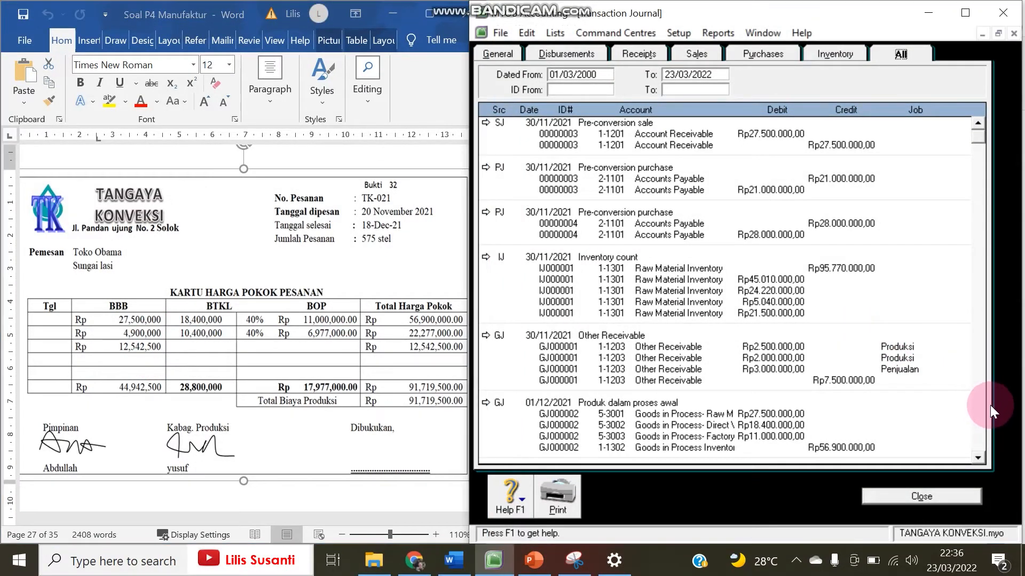
scroll(987, 405, down, 10)
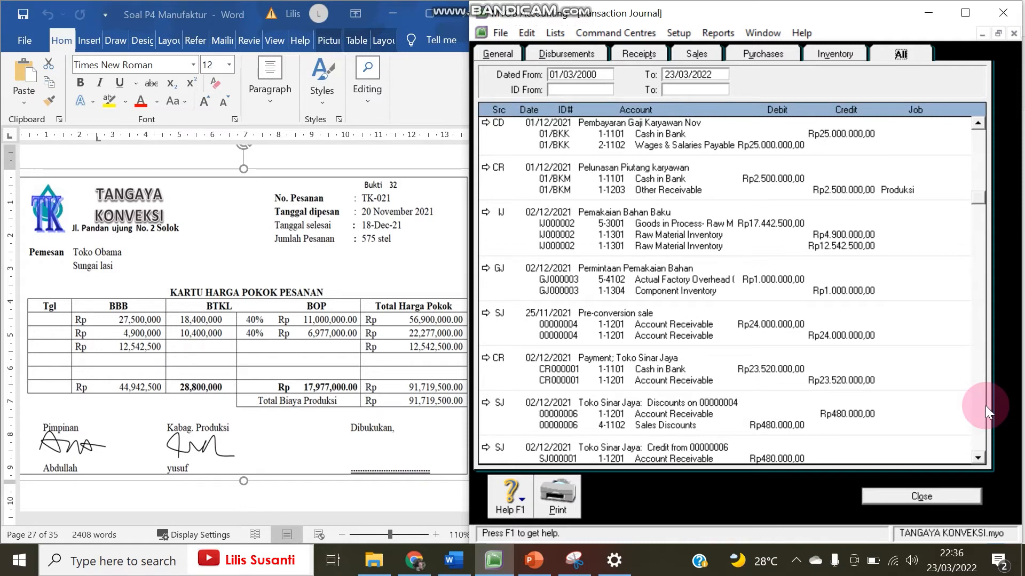
click(834, 55)
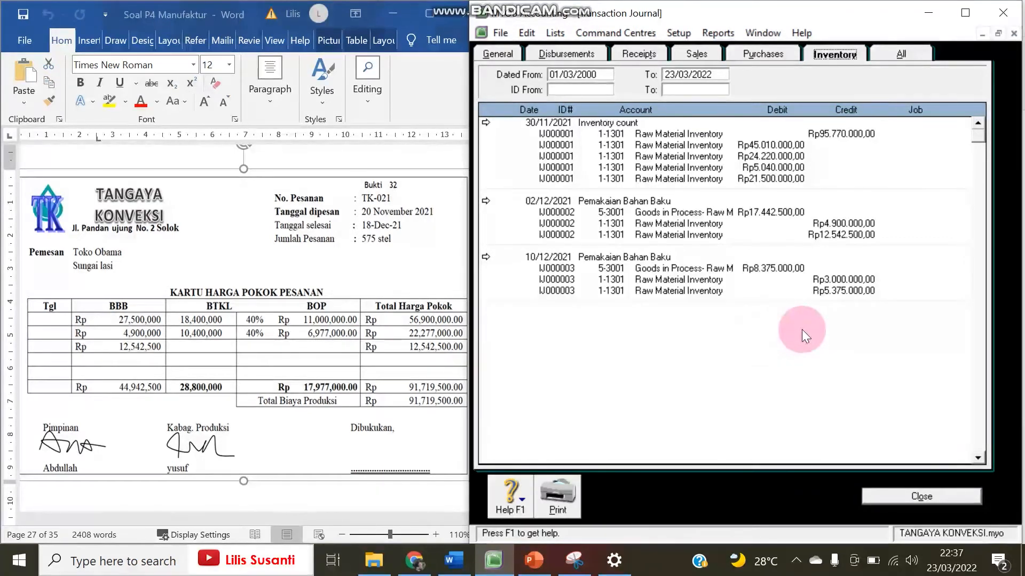
click(899, 54)
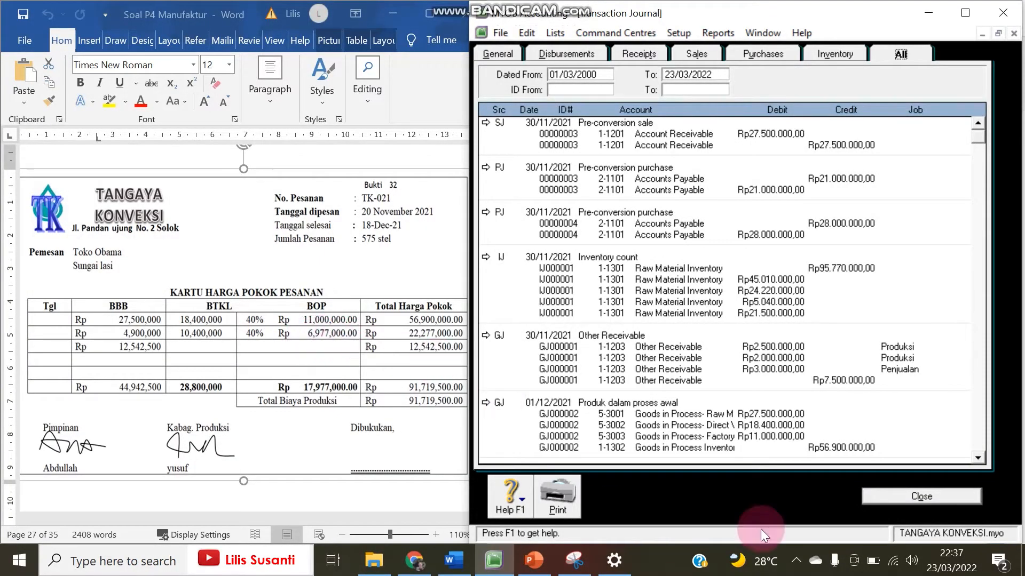
click(877, 496)
Enter the memo "Pemakaian BOP" and debit account 5-3003 Goods in Process- Factory Overhead with Rp6.977.000.
click(606, 156)
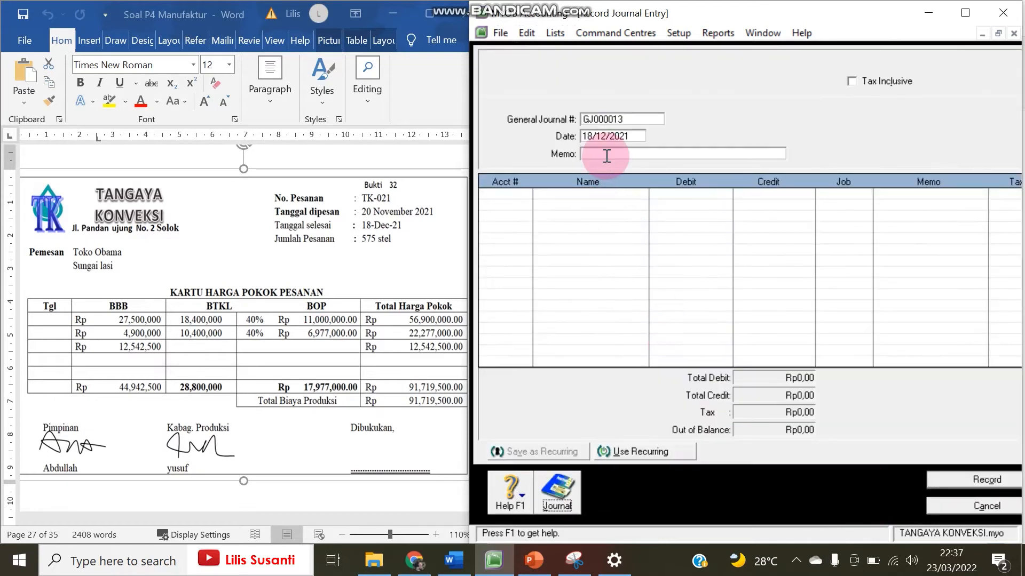
text(Pemakaian BOP)
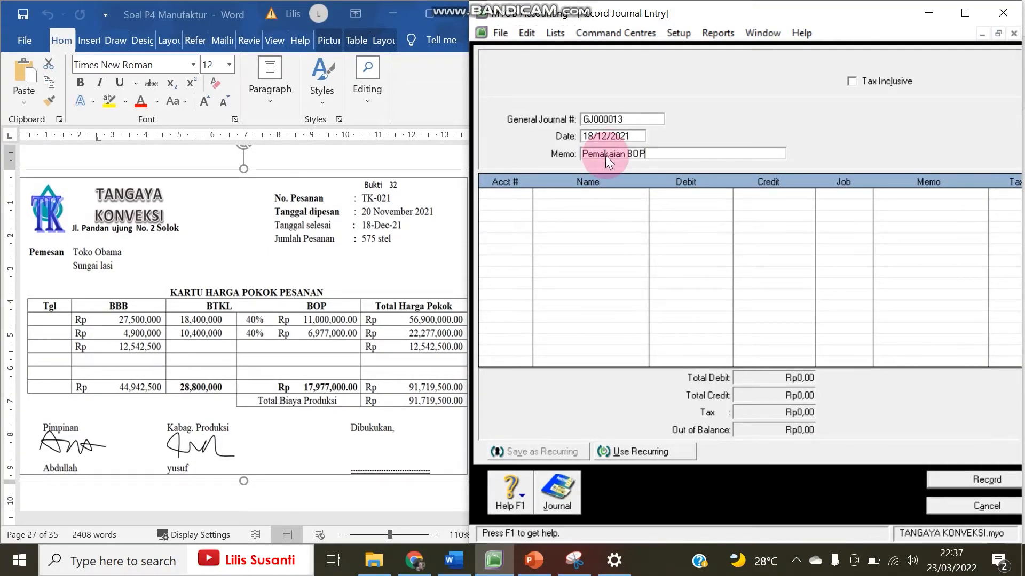
key(Tab)
key(Tab)
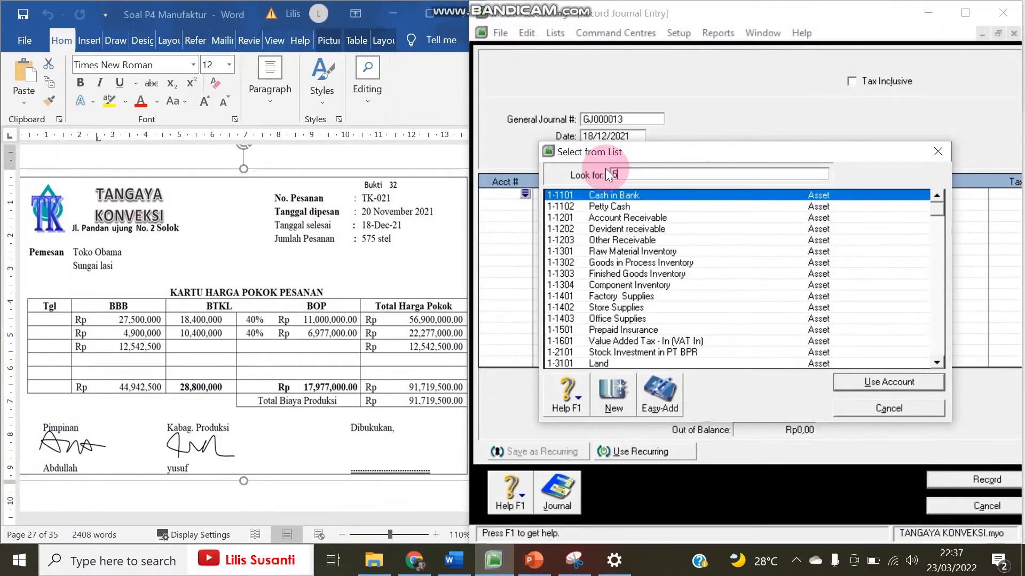
text(5)
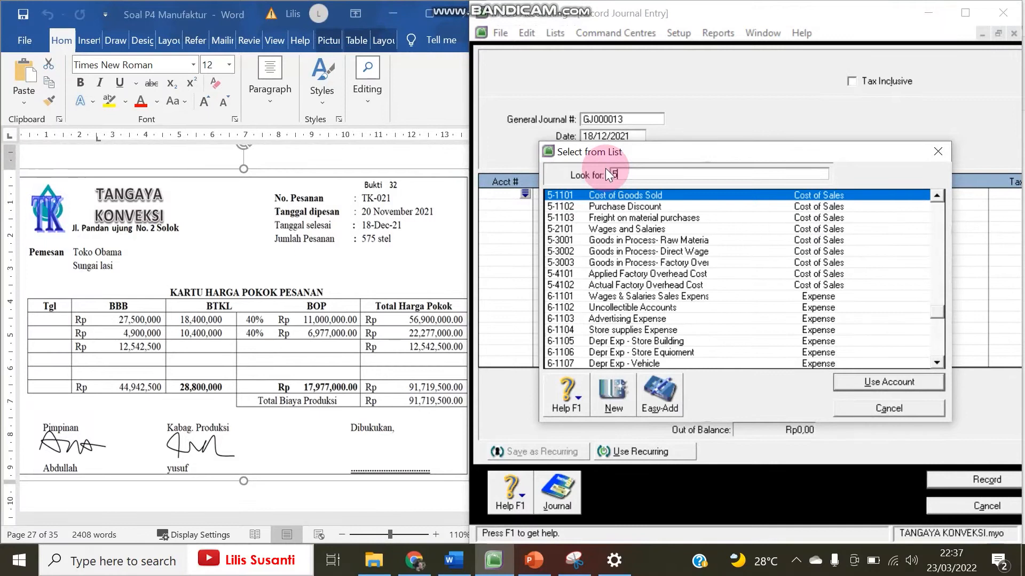
double_click(620, 263)
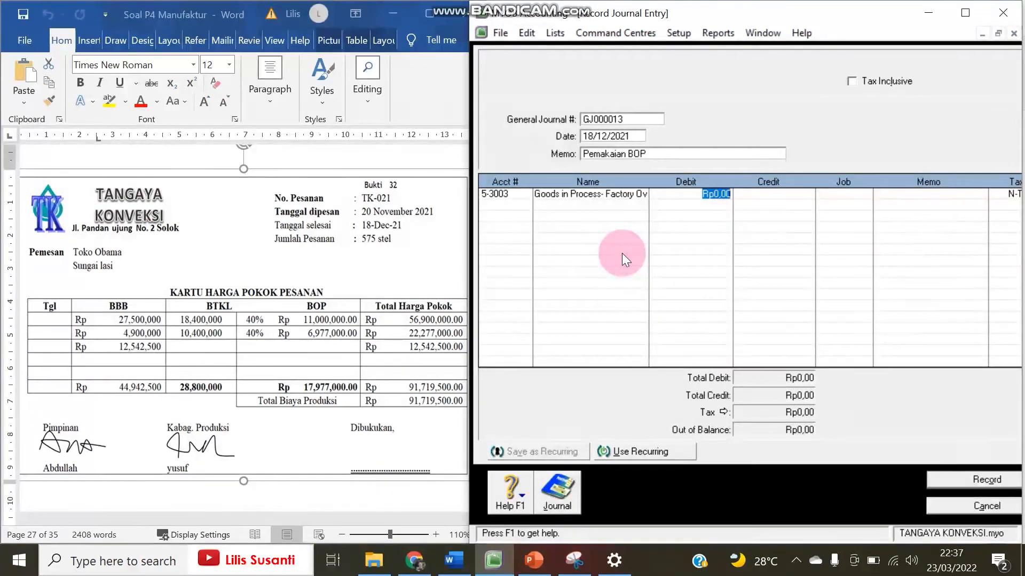
text(6977000)
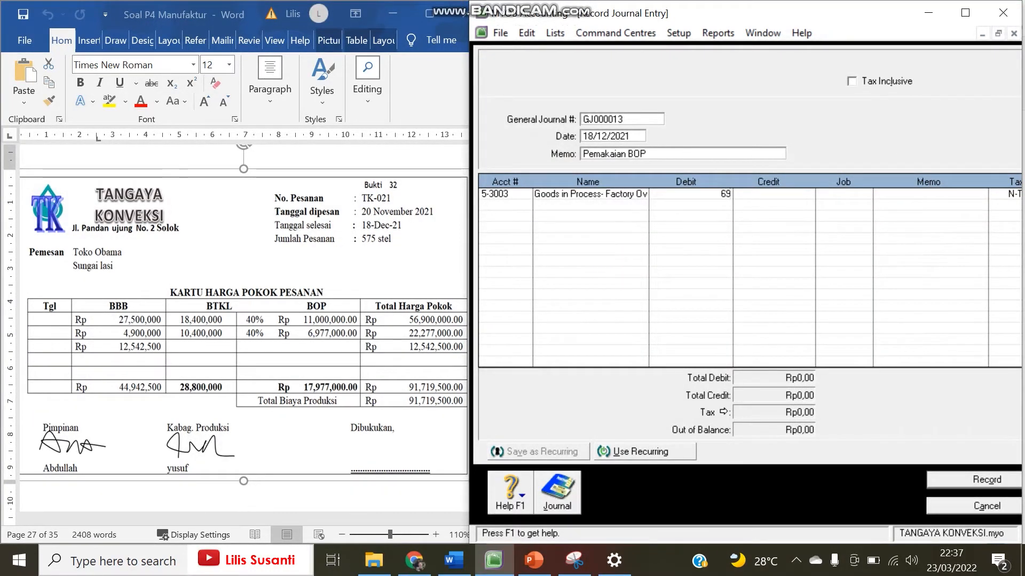
key(Return)
Credit account 5-4101 Applied Factory Overhead Cost with Rp6.977.000 and record the journal entry.
key(Return)
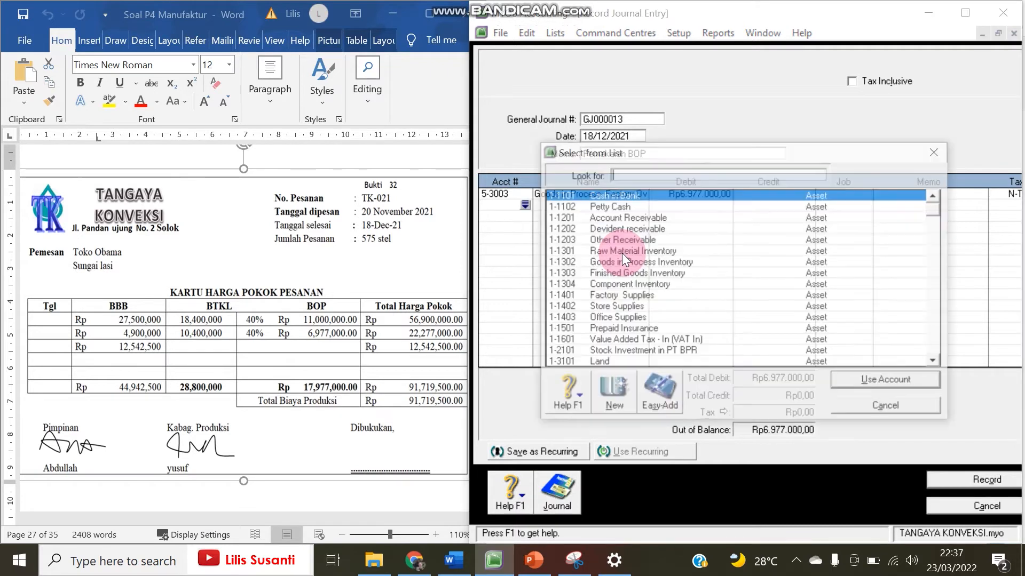
text(5)
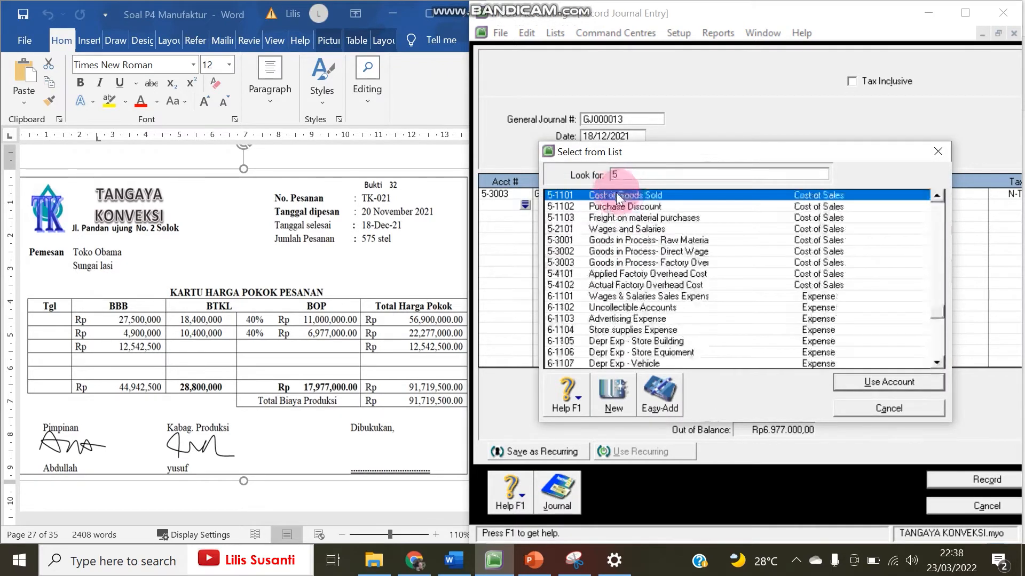
double_click(617, 273)
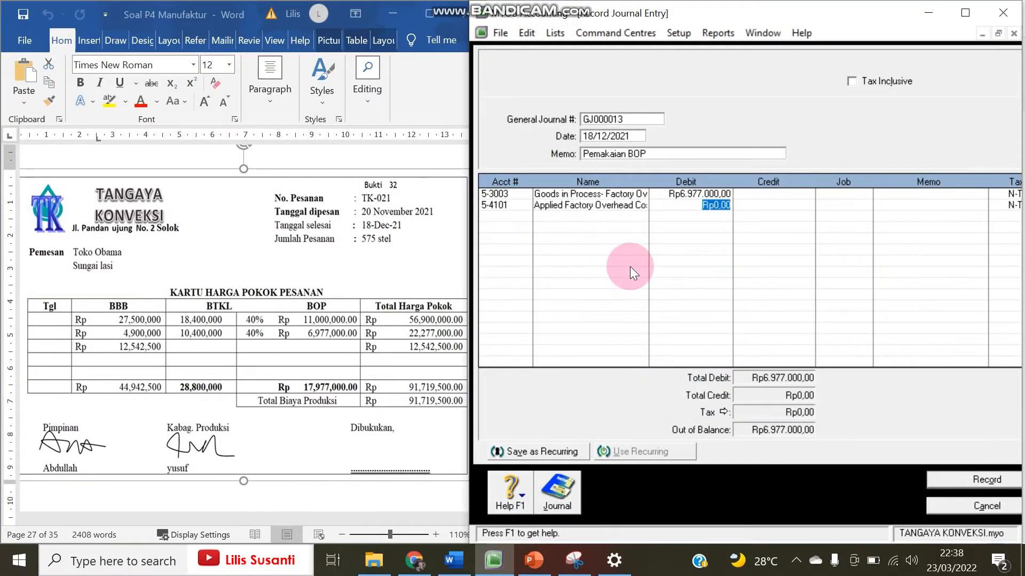
key(Tab)
text(6.977.000)
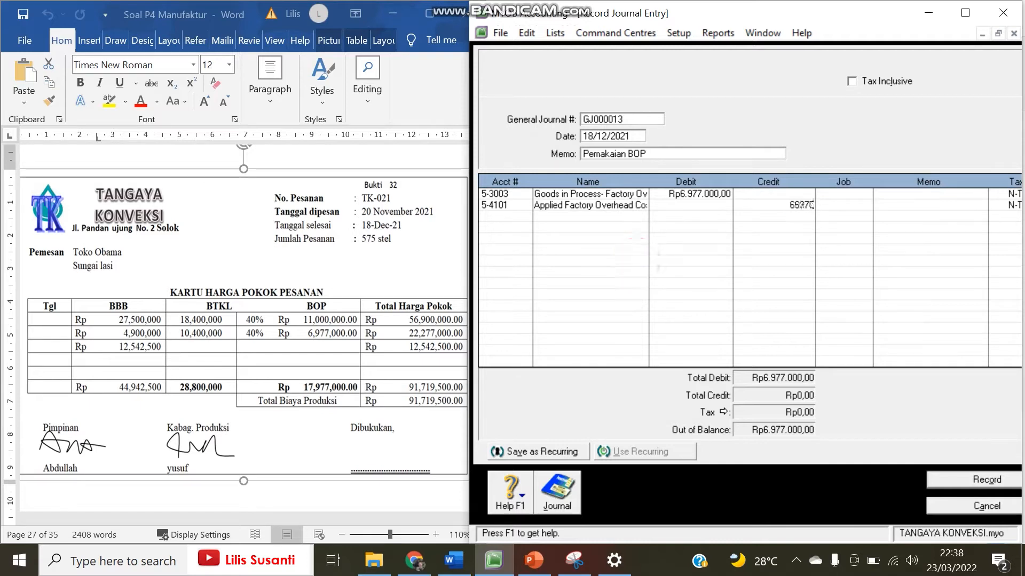
key(Tab)
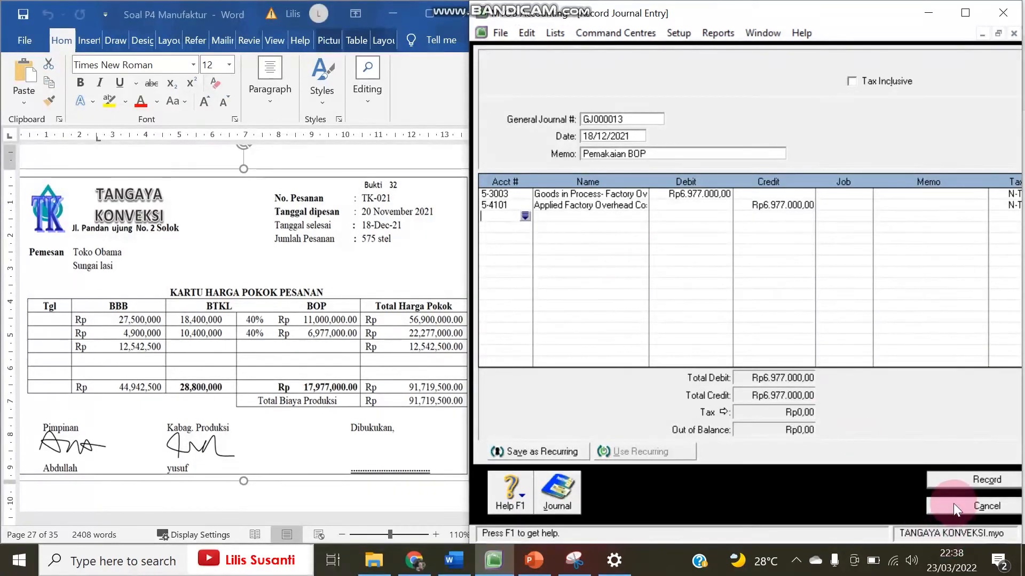
click(945, 481)
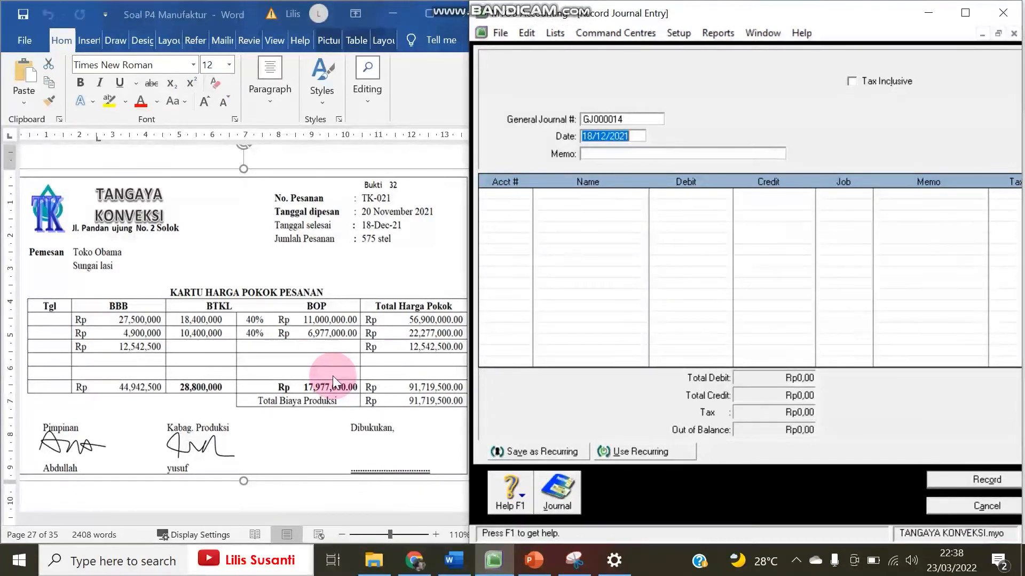
Enter the memo "Produk selesai" in the new journal entry and debit 1-1303 Finished Goods Inventory with Rp91.719.500.
scroll(332, 375, up, 1)
scroll(320, 389, down, 1)
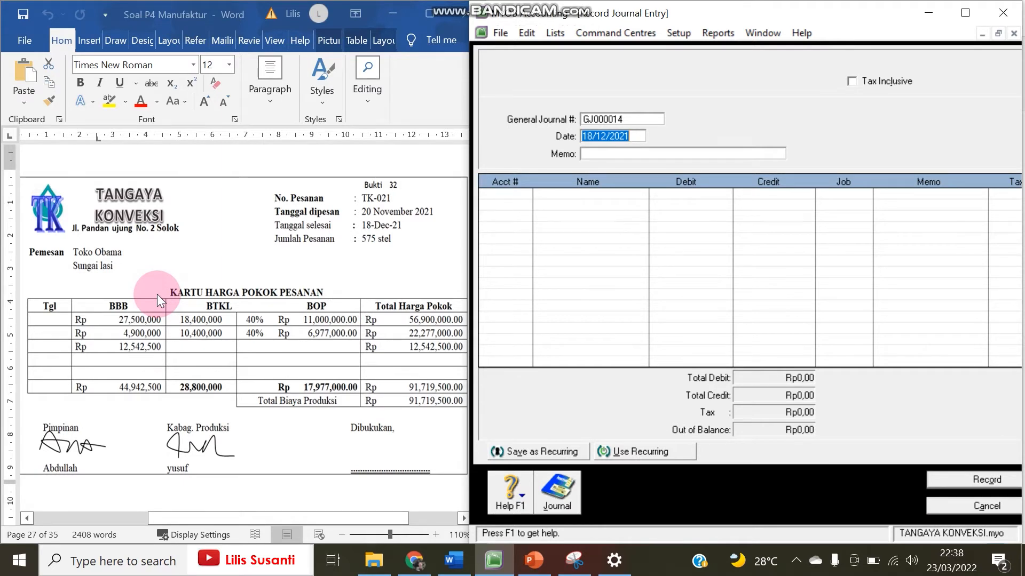
click(591, 154)
click(593, 154)
text(Produk selesai)
key(Tab)
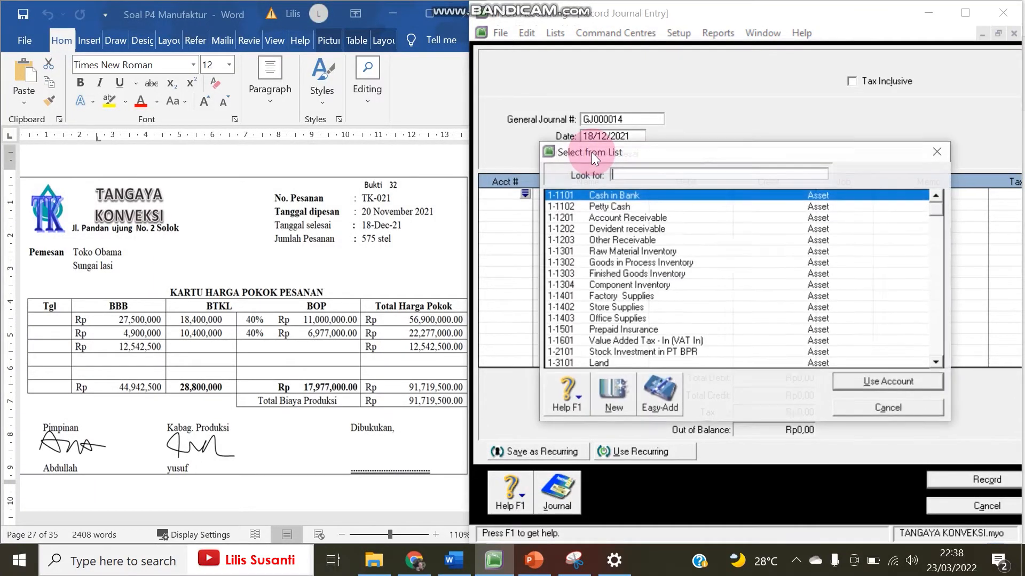
double_click(618, 274)
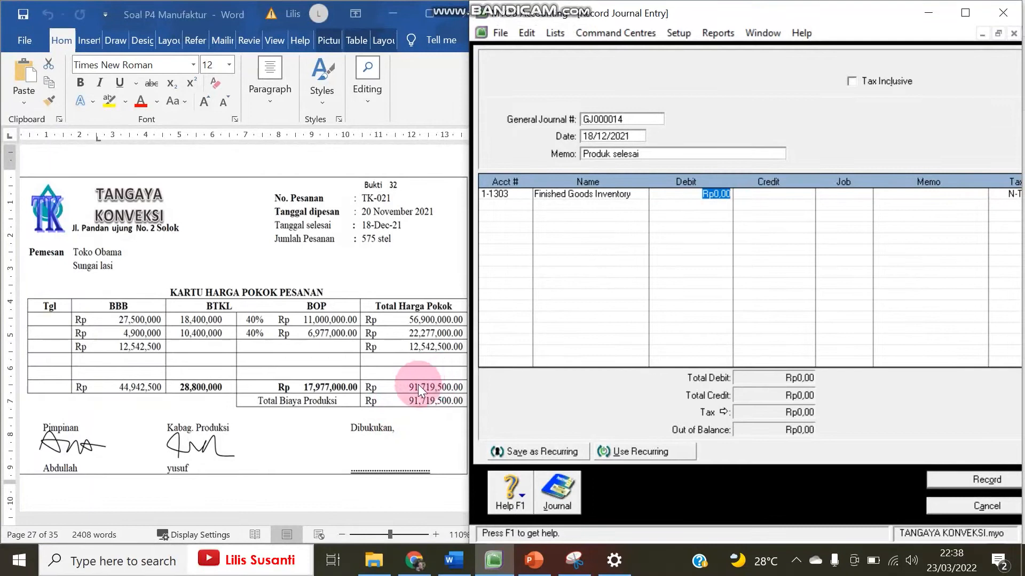
text(91719500)
key(Return)
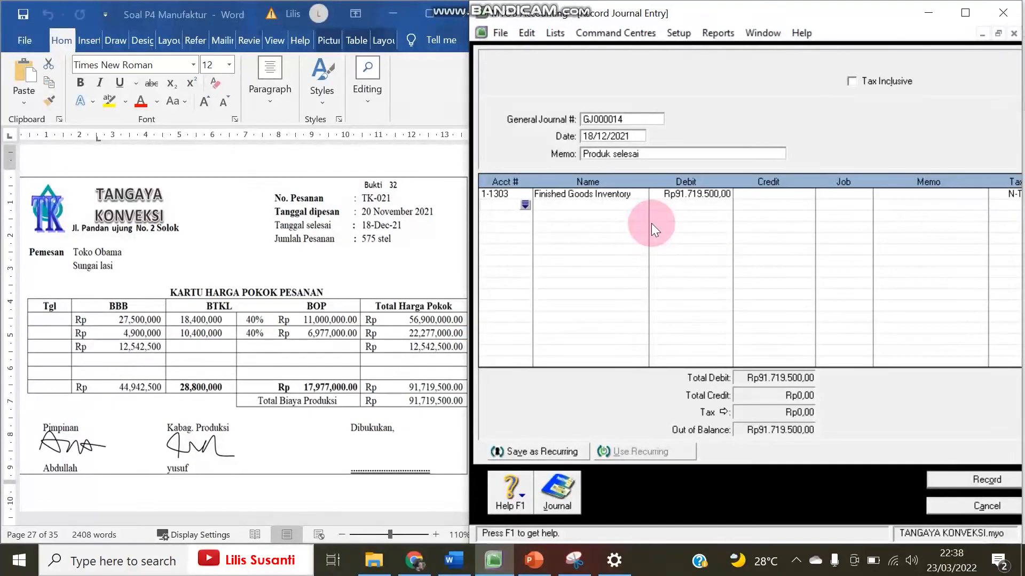
Credit account 5-3001 Goods in Process- Raw Material with Rp44.942.500 on the second line of the "Produk selesai" entry.
key(Return)
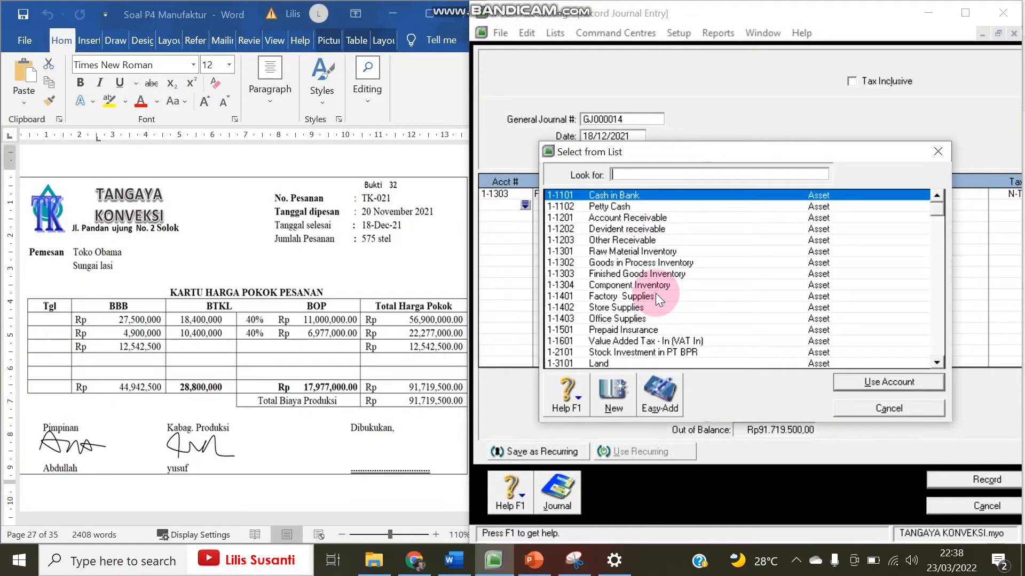
text(5)
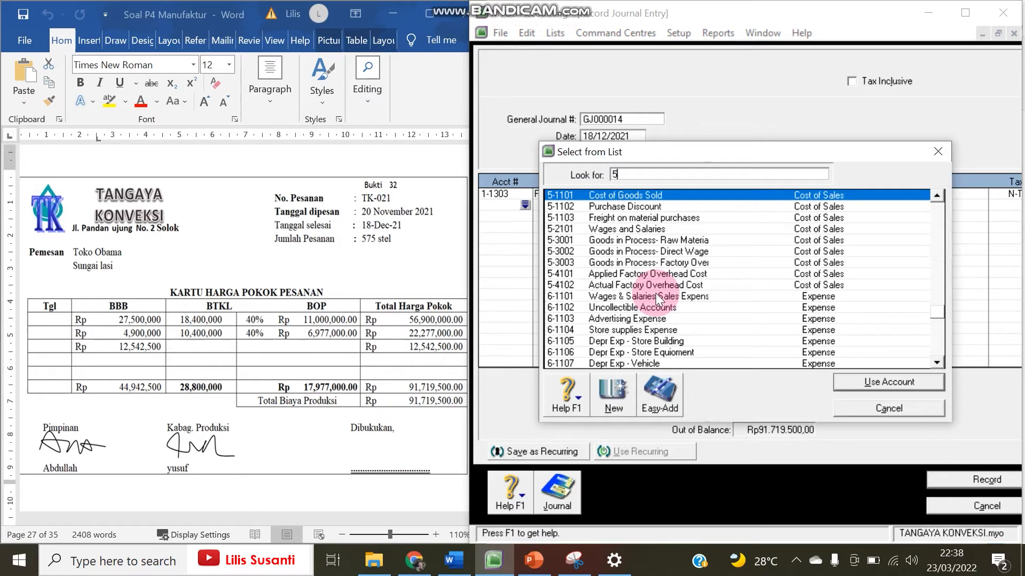
double_click(617, 241)
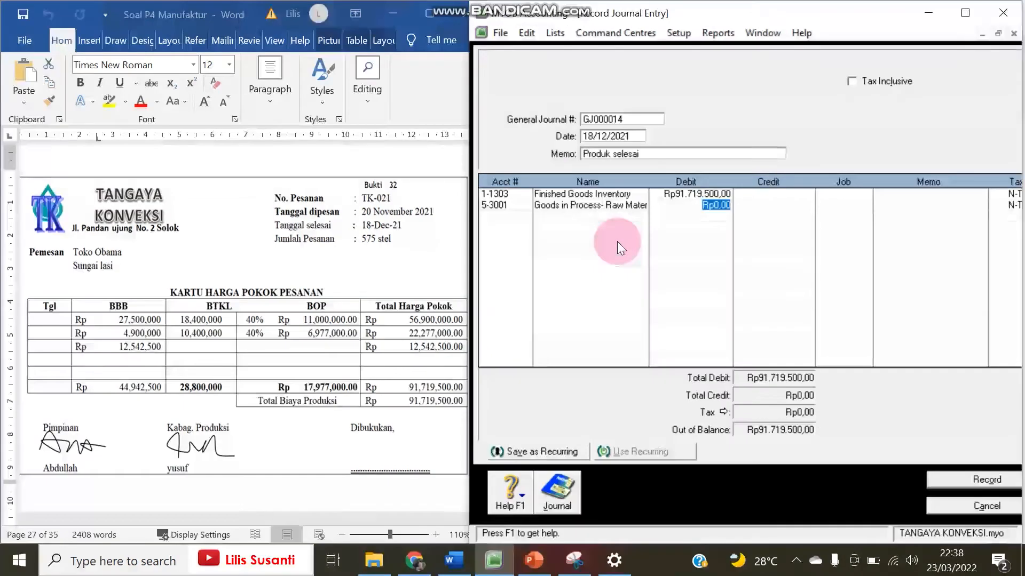
key(Tab)
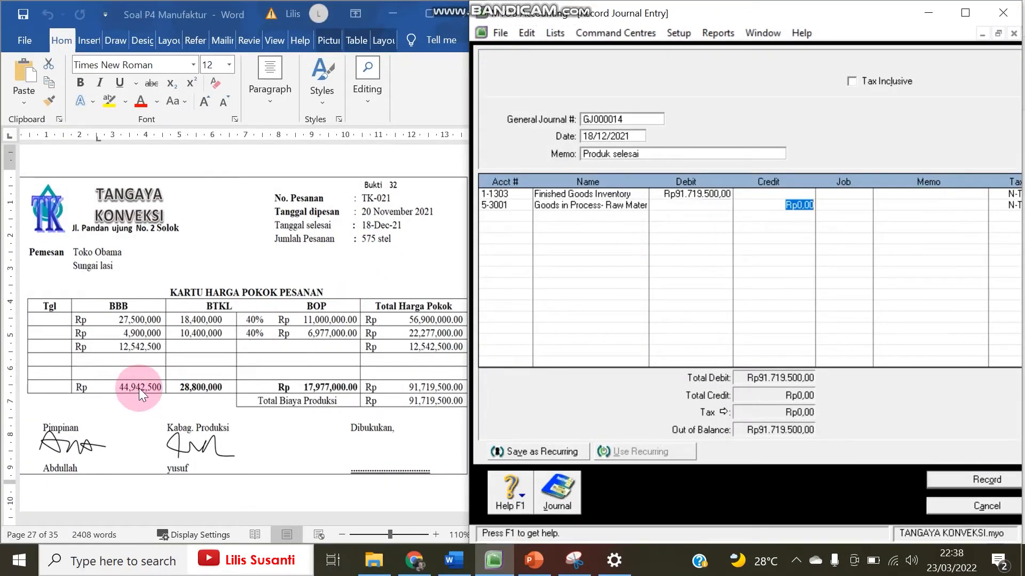
text(4494)
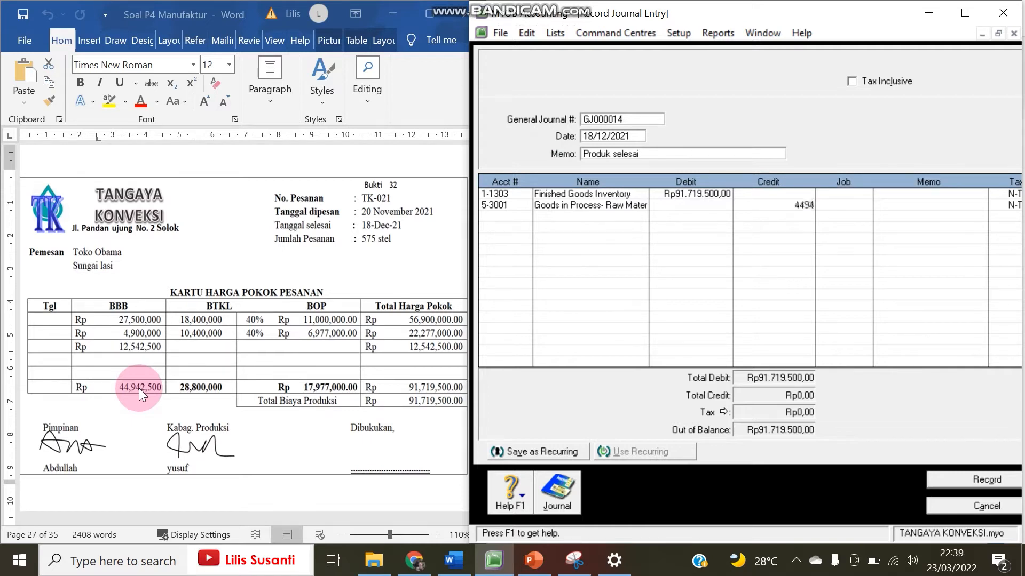
text(2500)
key(Return)
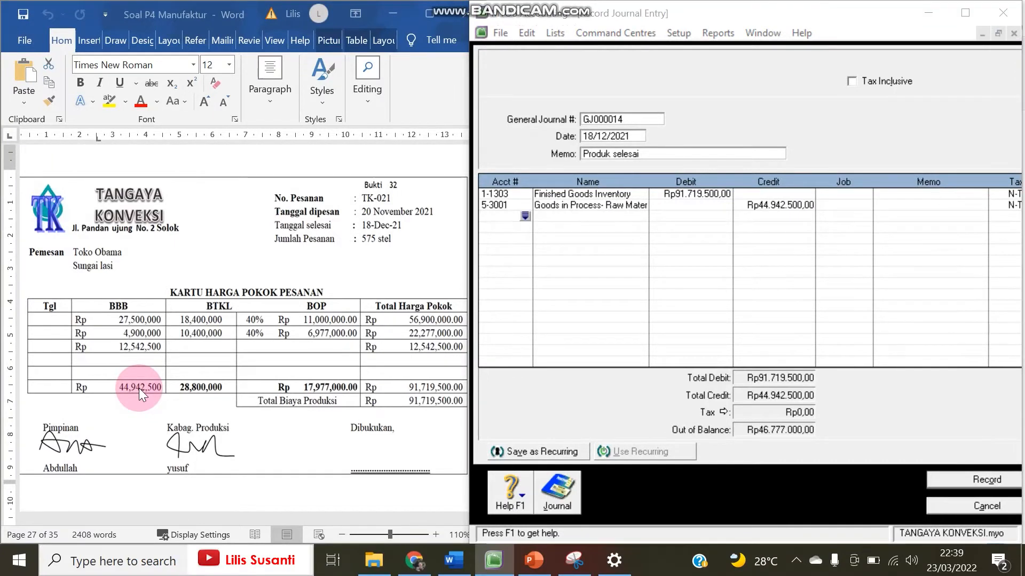
Credit account 5-3002 Goods in Process- Direct Wages with Rp28.800.000 on the third line of the entry.
key(Return)
text(5)
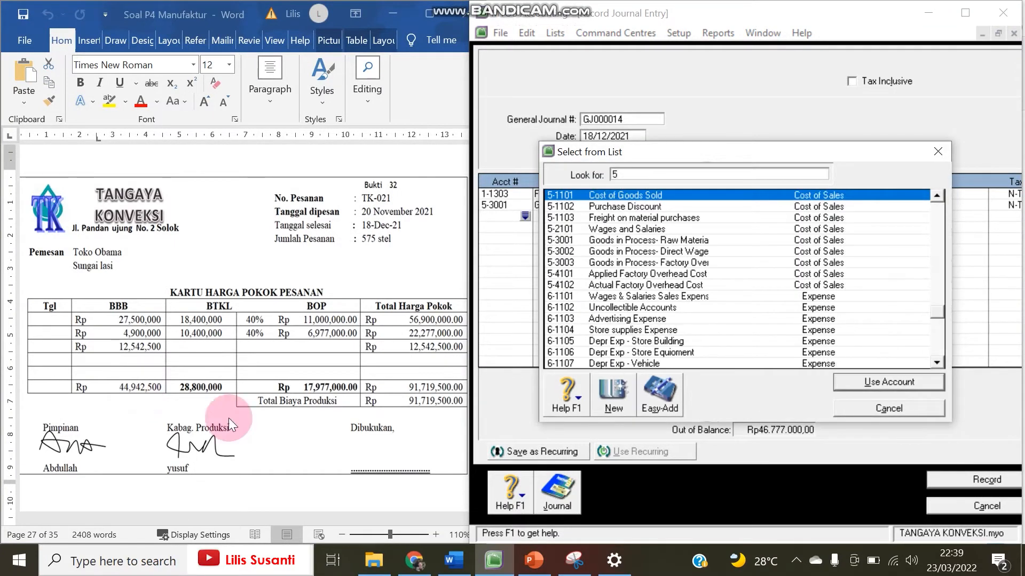
click(620, 255)
double_click(621, 254)
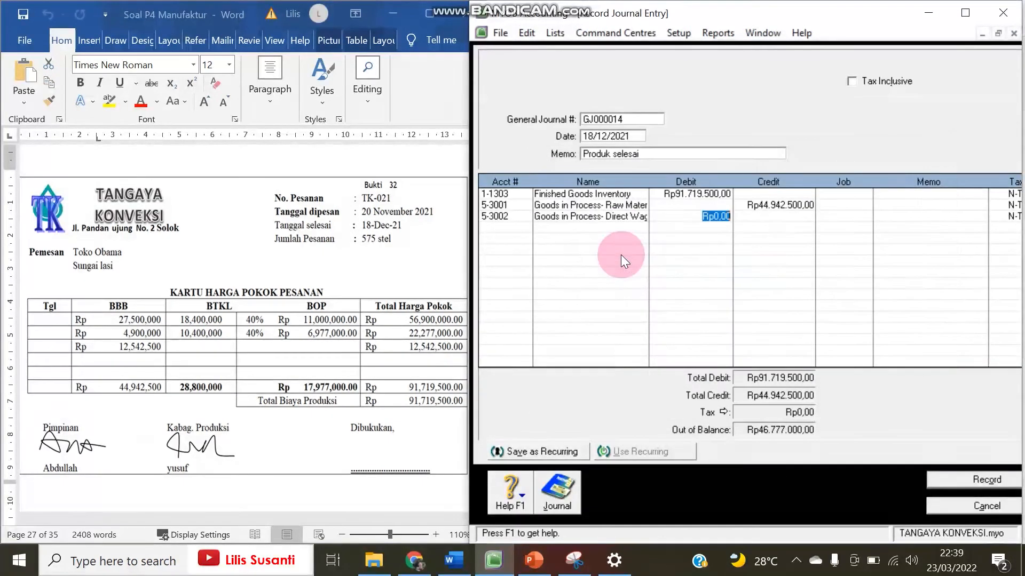
key(Tab)
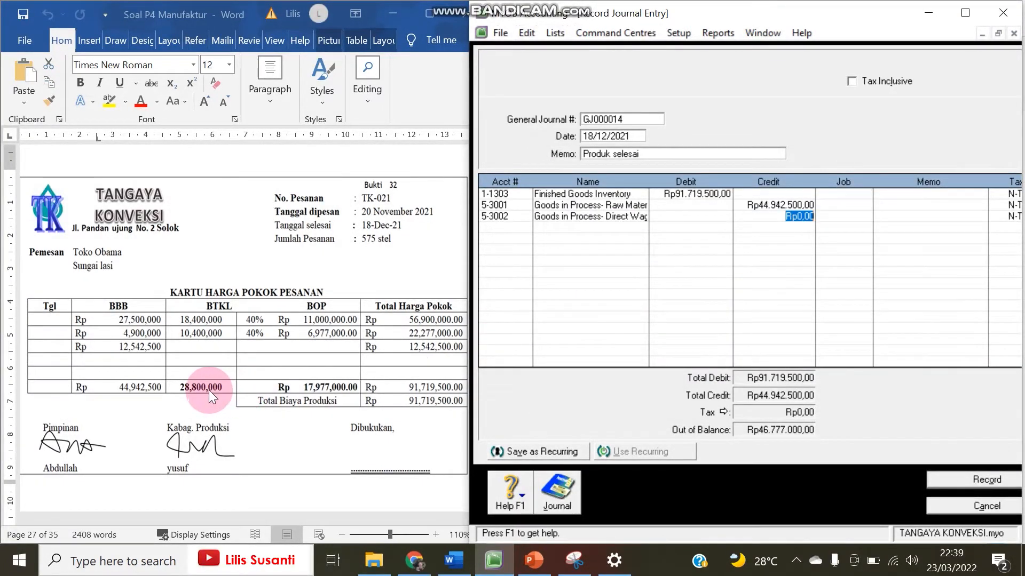
text(28.800.000)
key(Return)
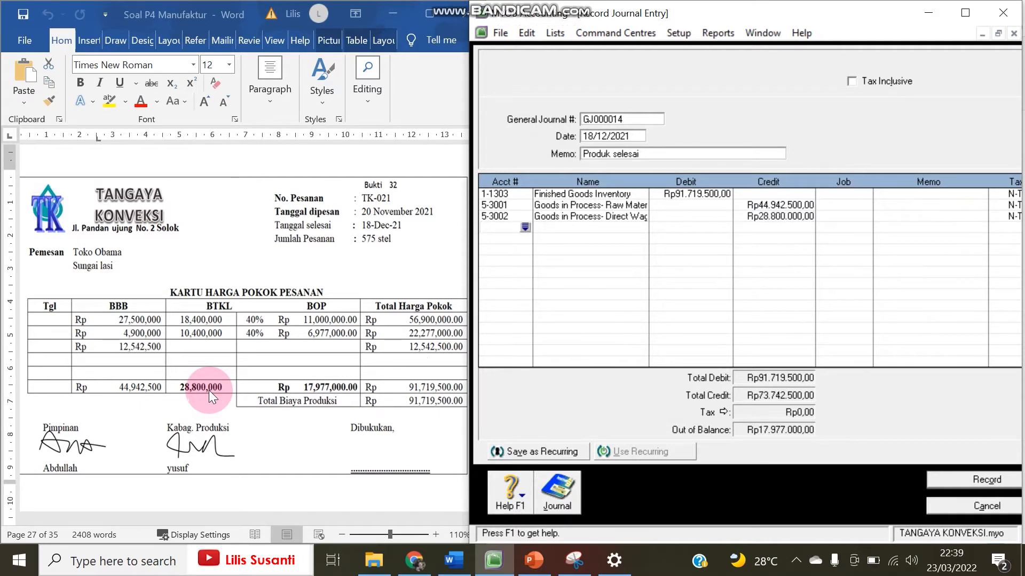
Credit account 5-3003 Goods in Process- Factory Overhead with Rp17.977.000 and record the journal entry.
key(Return)
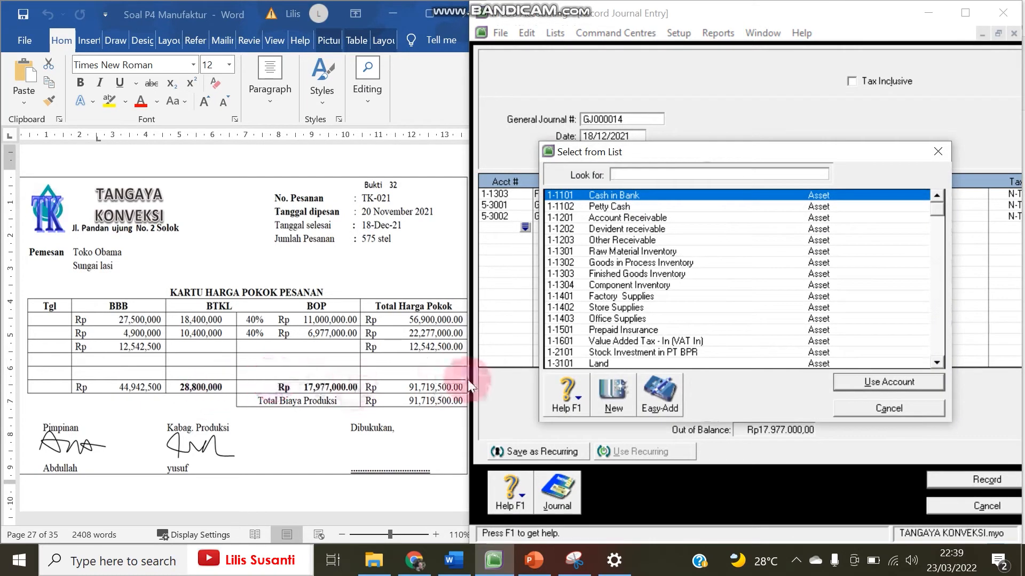
text(5)
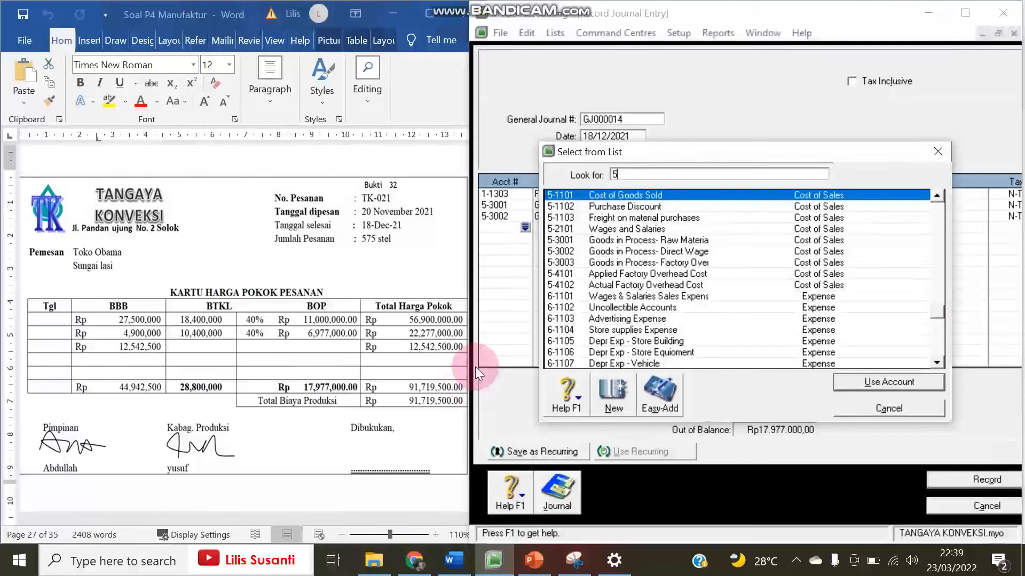
click(608, 264)
double_click(607, 264)
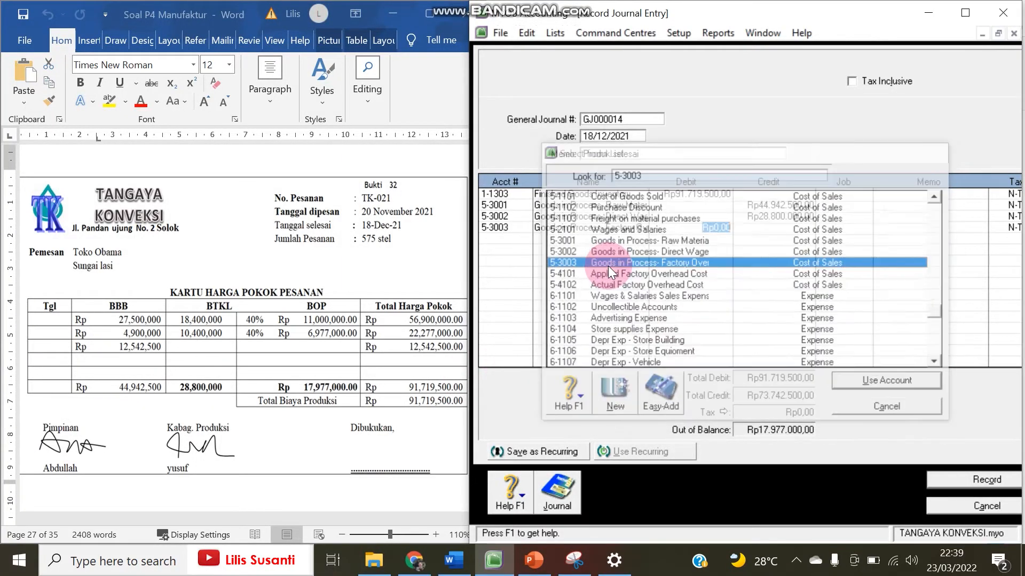
key(Tab)
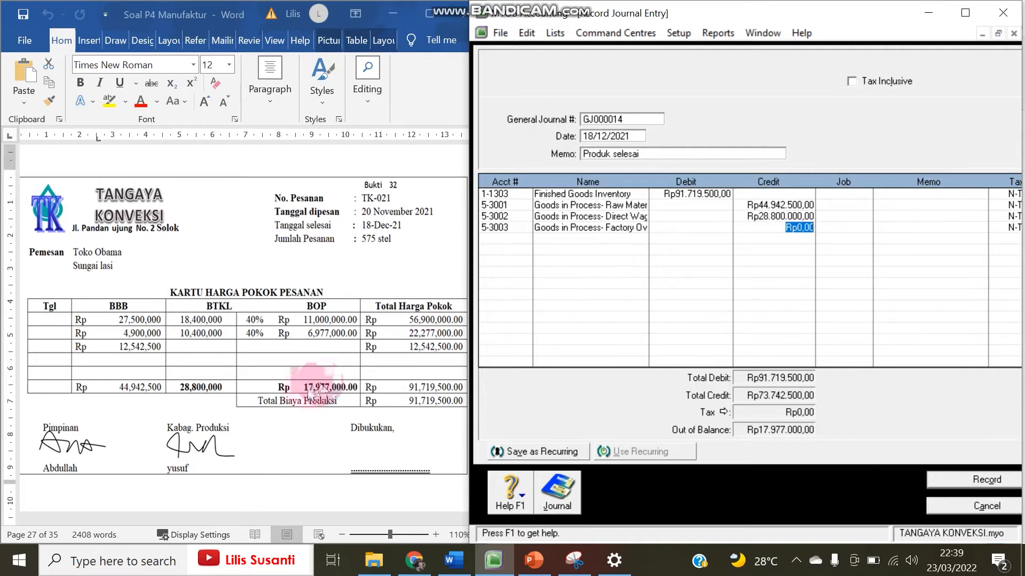
text(17)
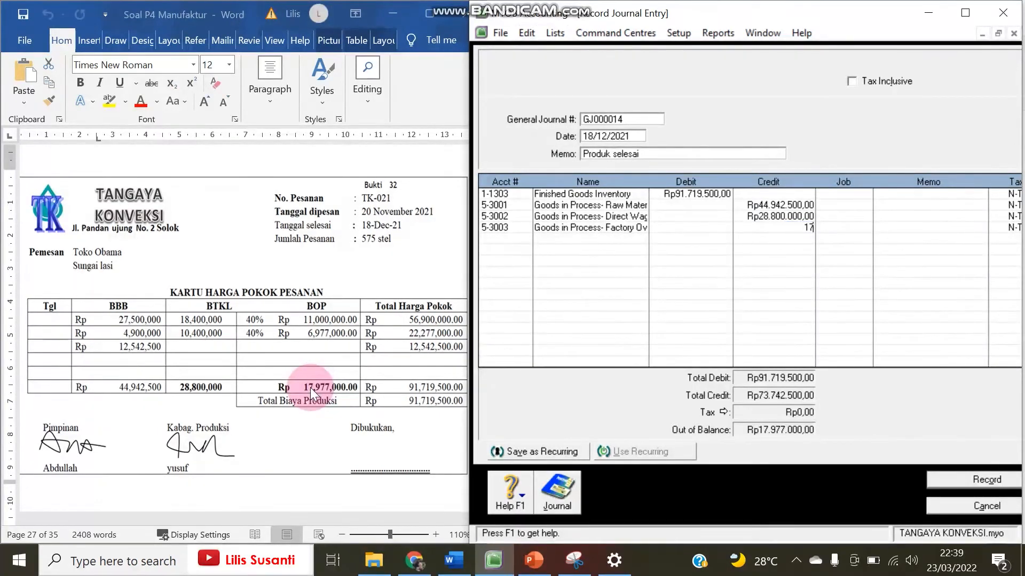
text(977000)
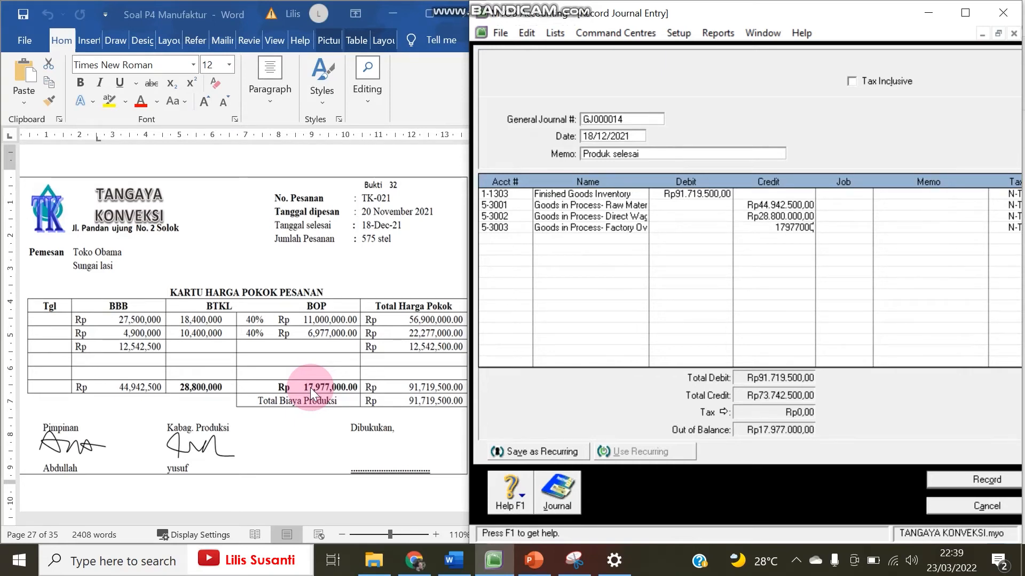
key(Return)
click(934, 483)
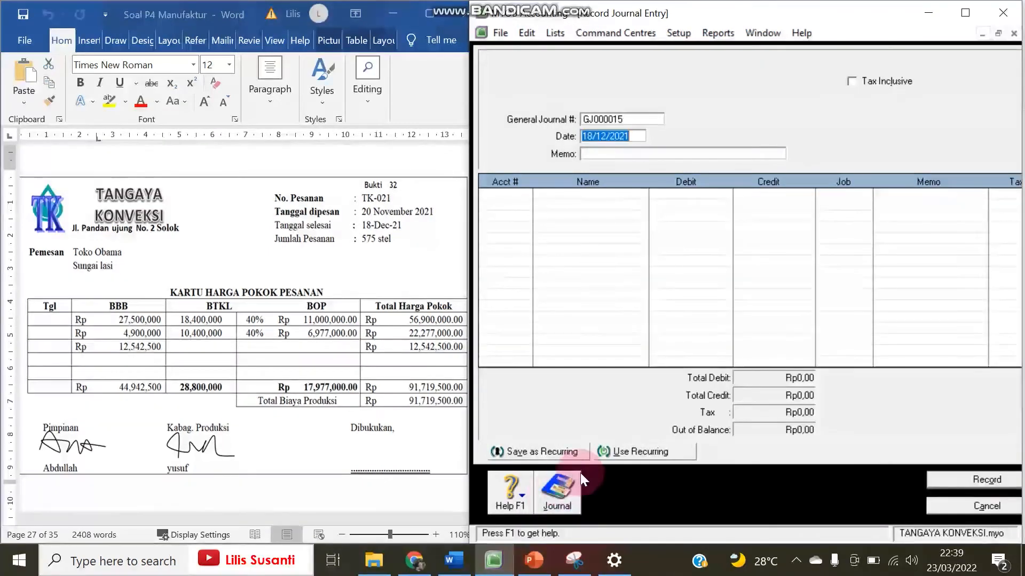
Check the recorded "Produk selesai" entry in the general transaction journal, and read the Bukti 33 production order in the Word document.
click(571, 502)
scroll(649, 388, down, 9)
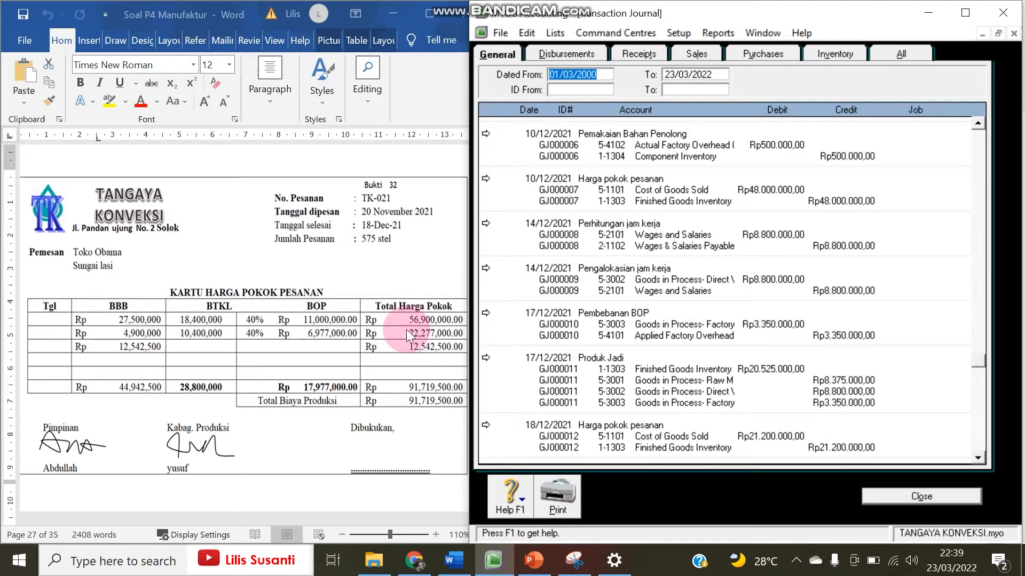
scroll(635, 334, down, 5)
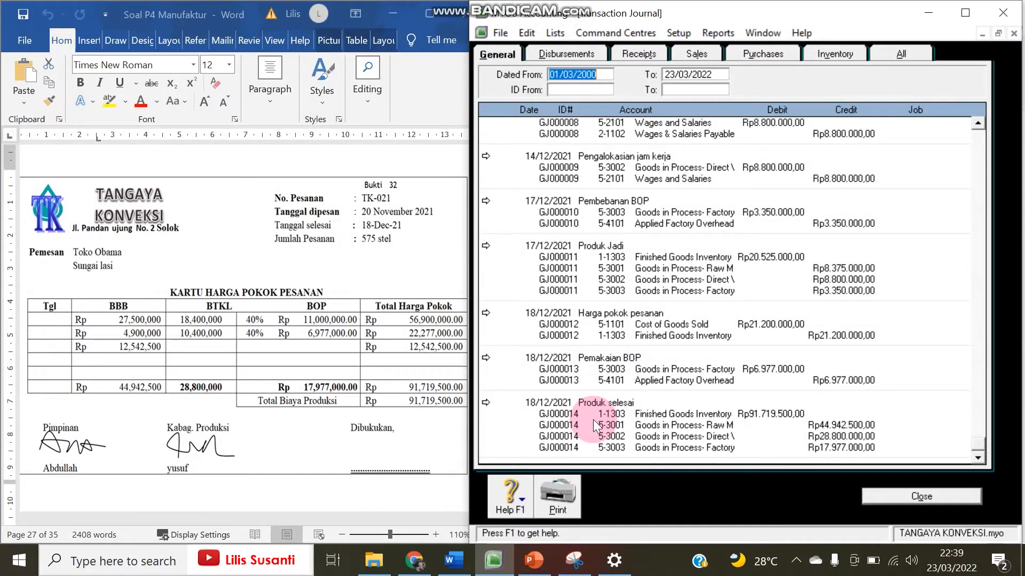
click(359, 434)
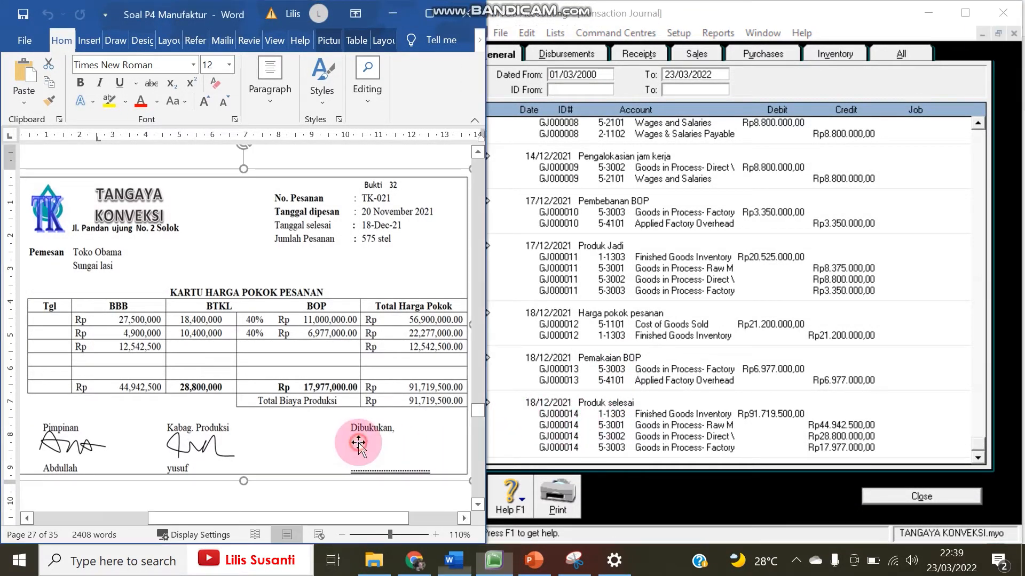
scroll(359, 443, down, 10)
scroll(359, 446, down, 1)
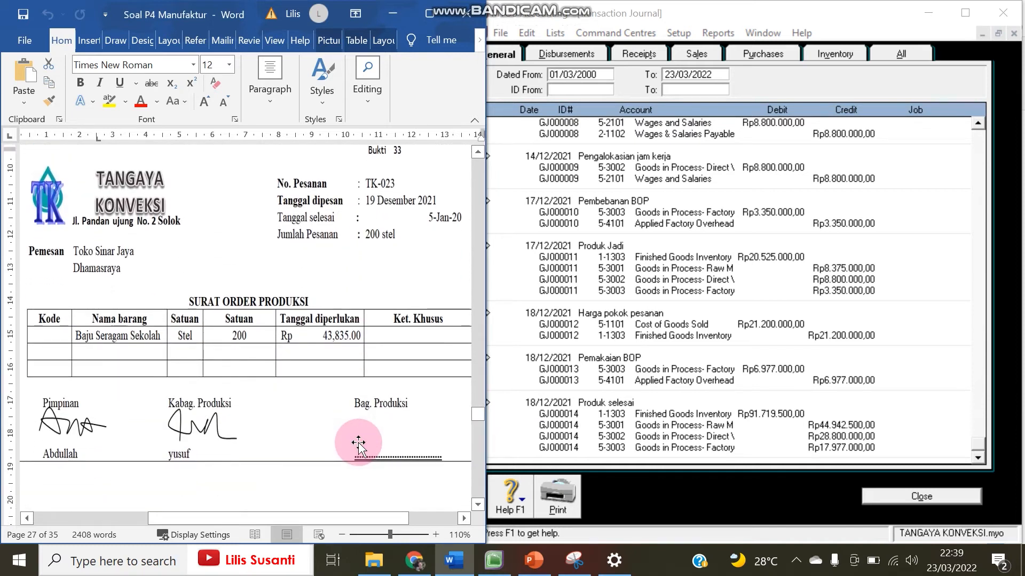
scroll(359, 446, up, 2)
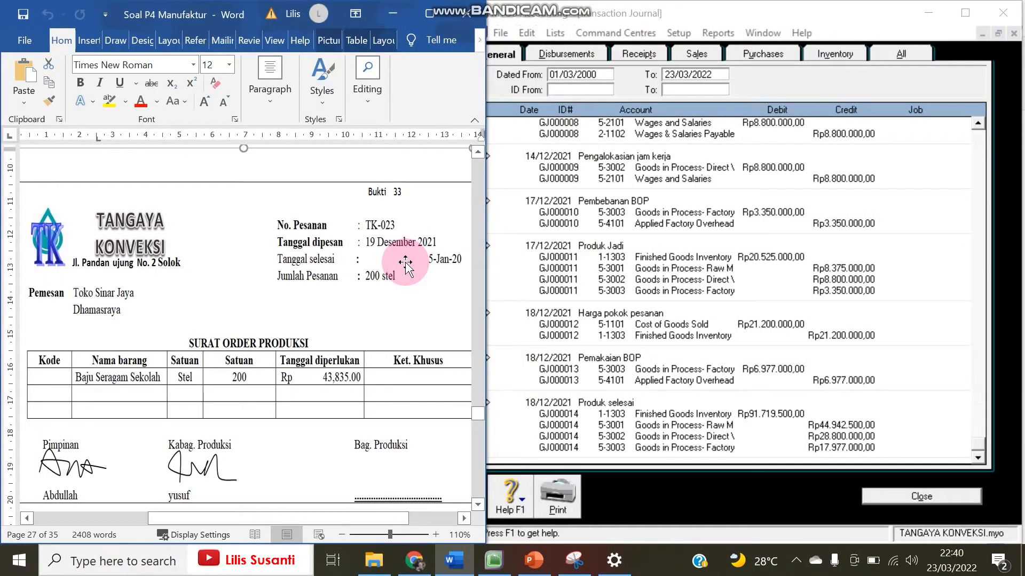
Leave the journal windows in MYOB and start a new sale of type ORDER for customer Toko Sinar Jaya.
click(683, 500)
key(Escape)
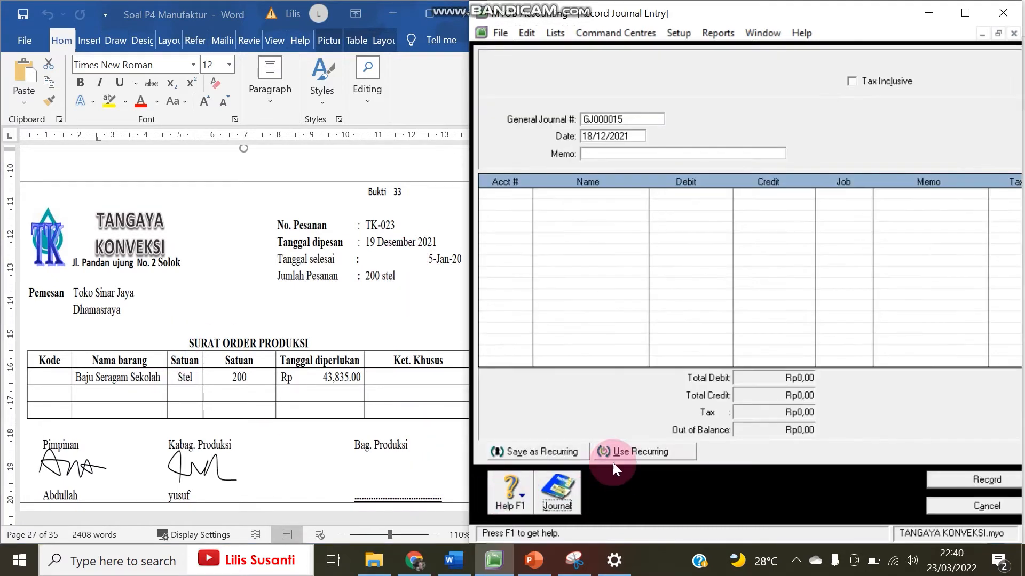
key(Escape)
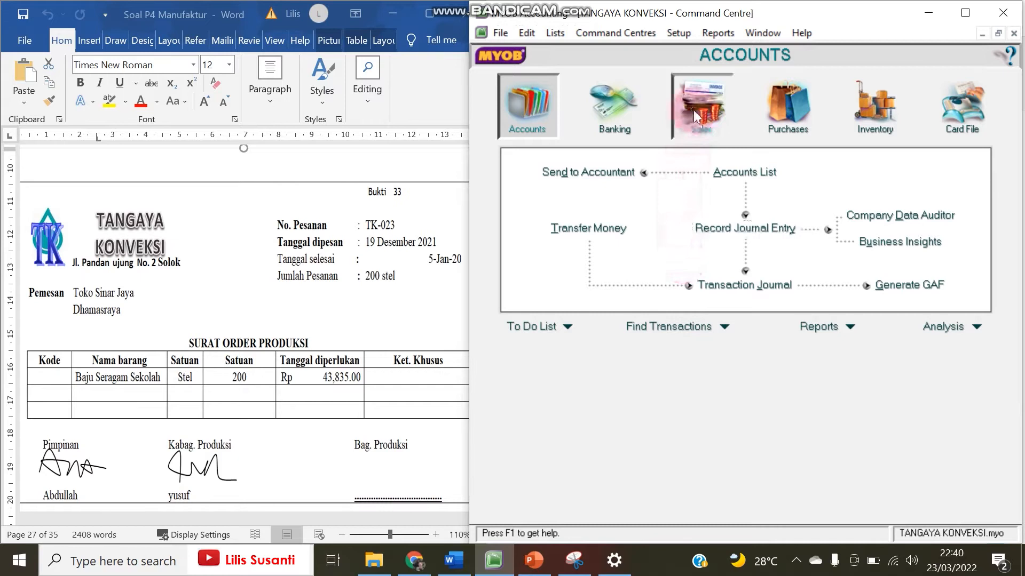
click(693, 110)
click(725, 198)
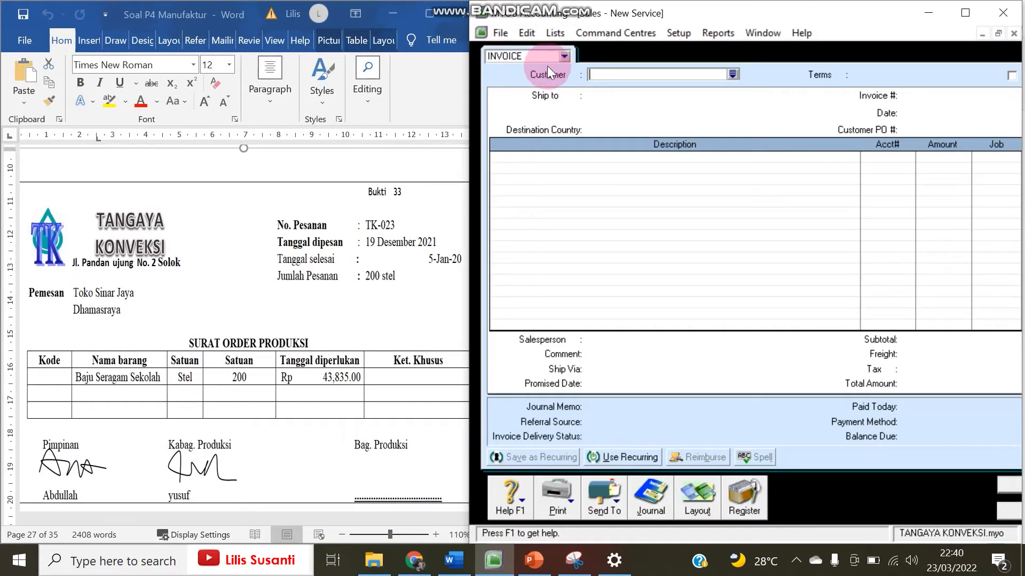
click(563, 57)
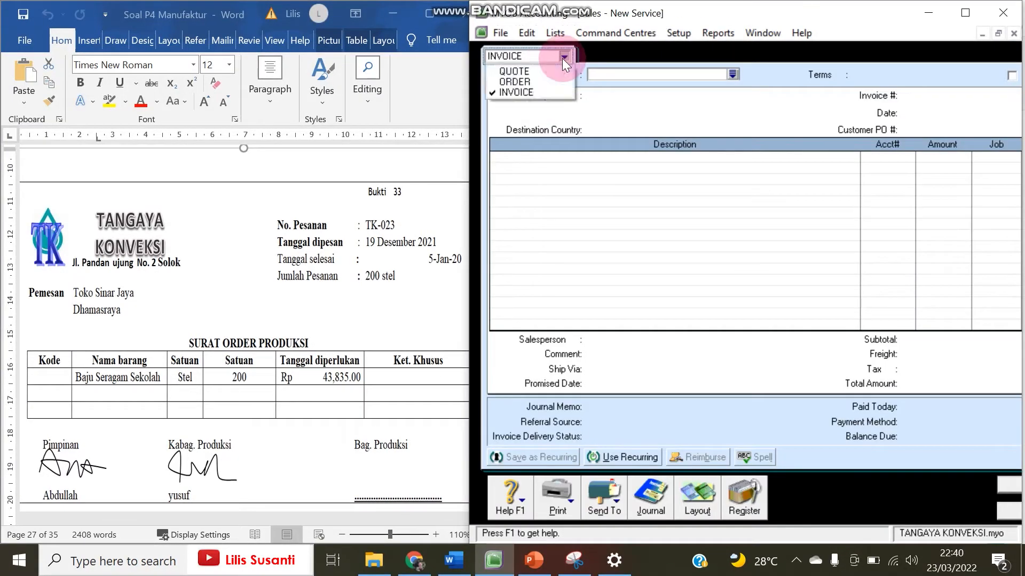
click(525, 80)
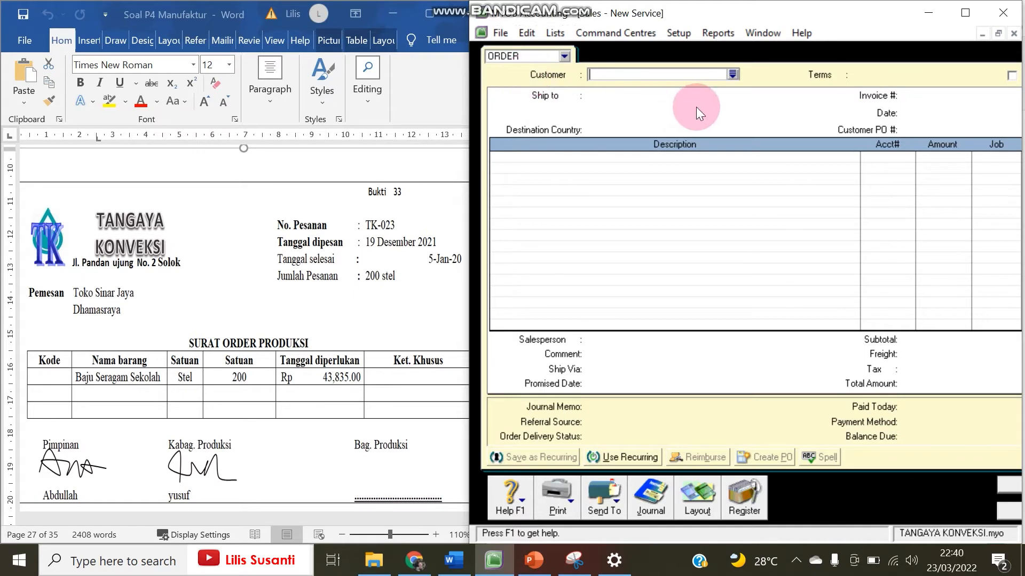
click(734, 73)
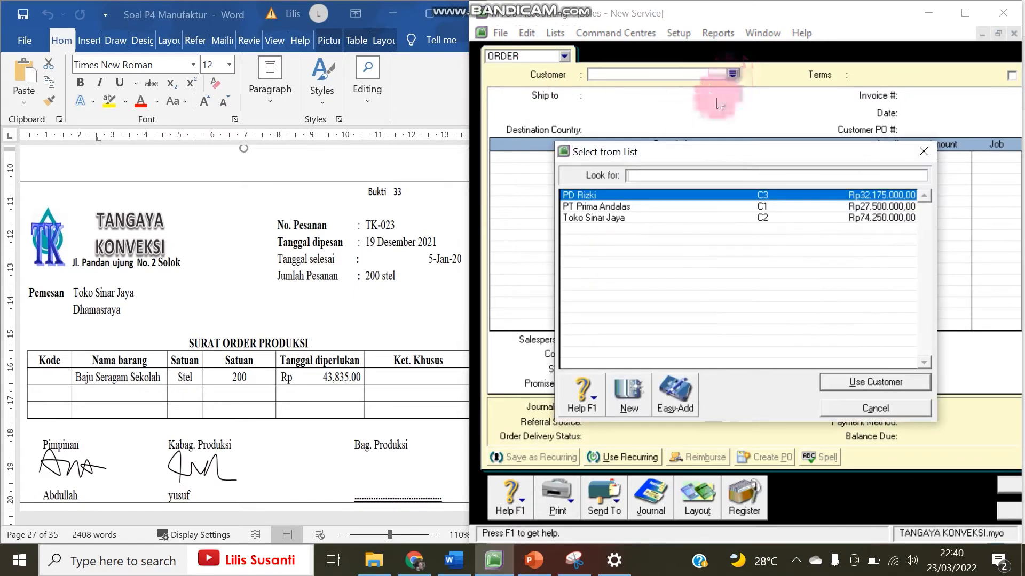
double_click(610, 219)
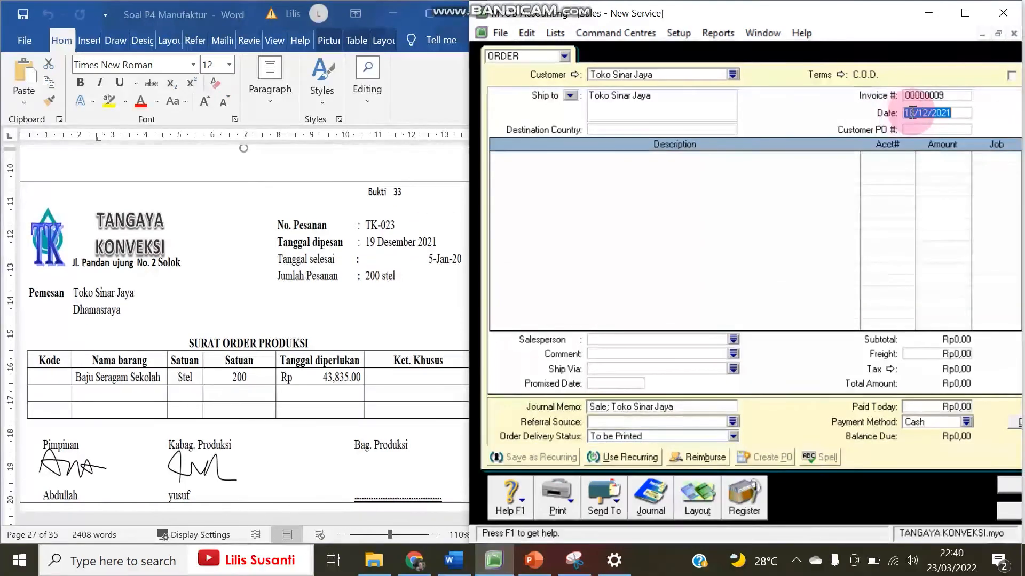
Date the sales order 19/12/2021 and enter the line description "Pesanan Baju Seragam Sekolah 200 Stel".
click(914, 113)
key(BackSpace)
text(9)
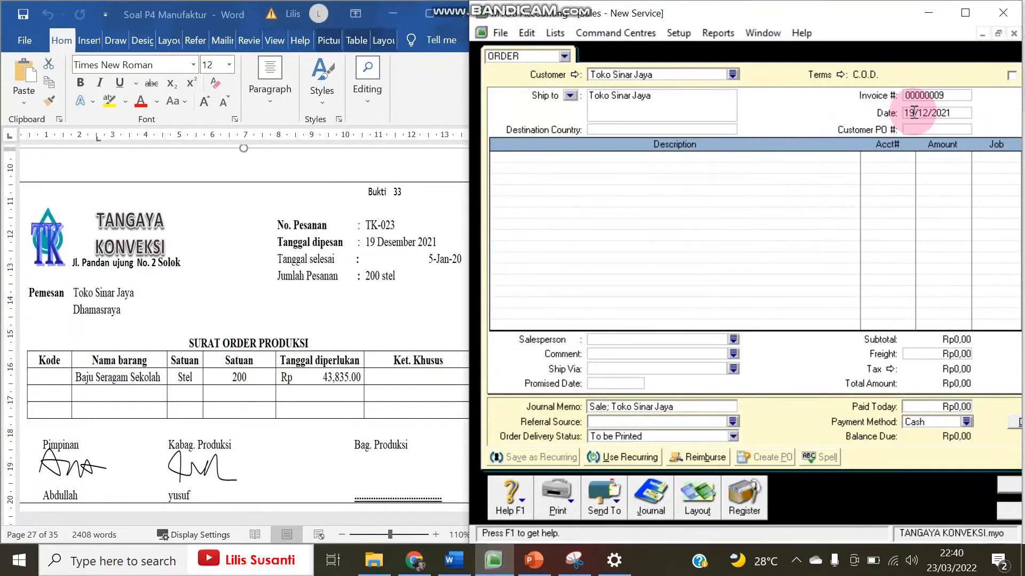
key(Tab)
click(707, 157)
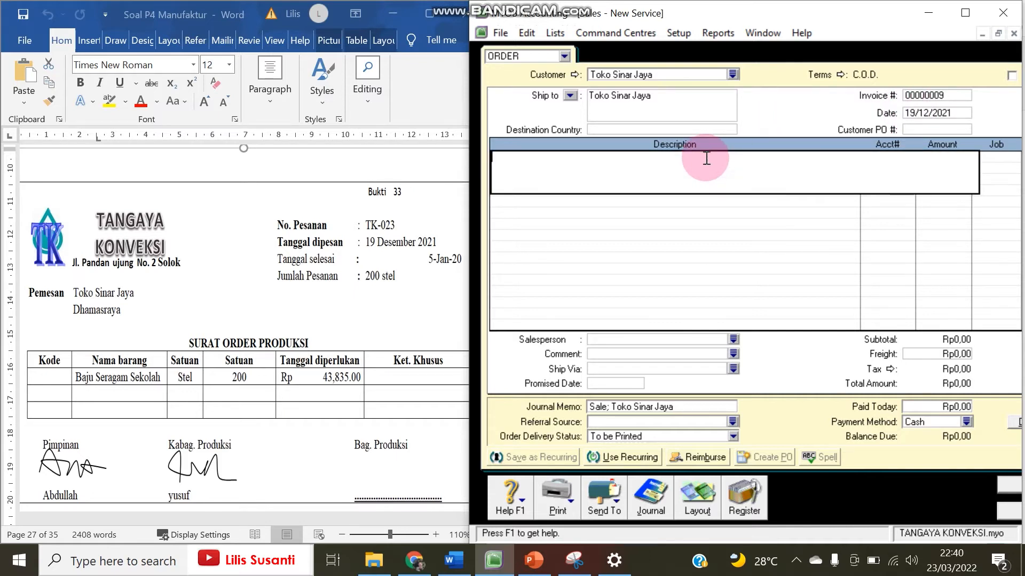
text(Pesanan Baju Seragam Sek)
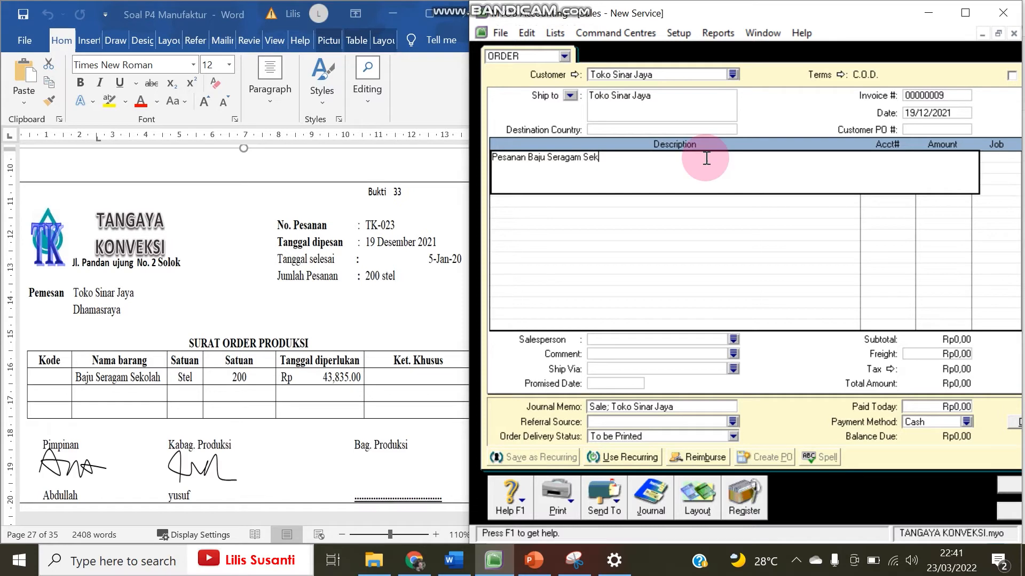
text(olah 200 Stel)
key(Tab)
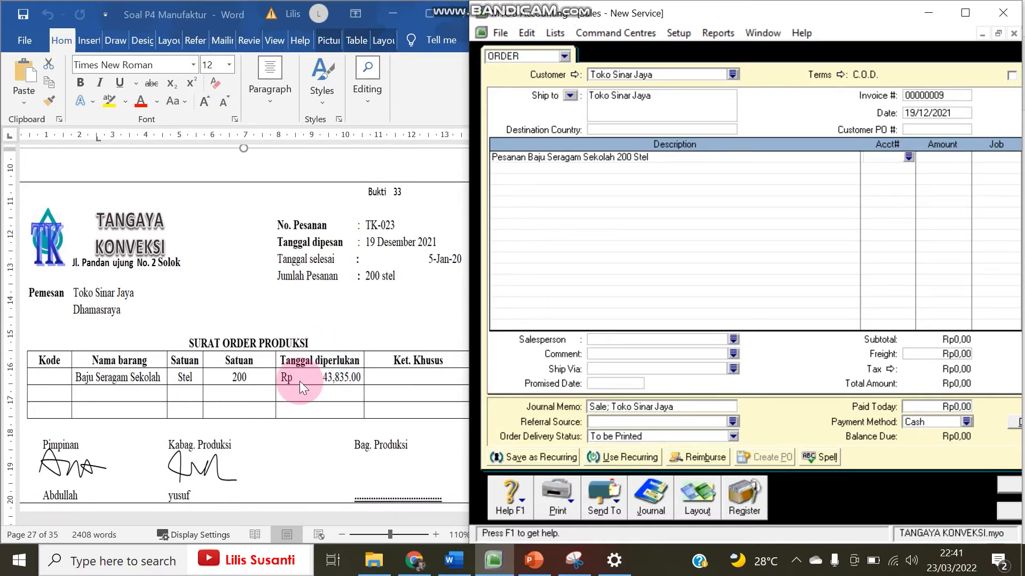
Record the Toko Sinar Jaya sales order, ignoring every spelling query and accepting the notice about little information.
click(1007, 490)
click(627, 304)
click(626, 305)
click(626, 305)
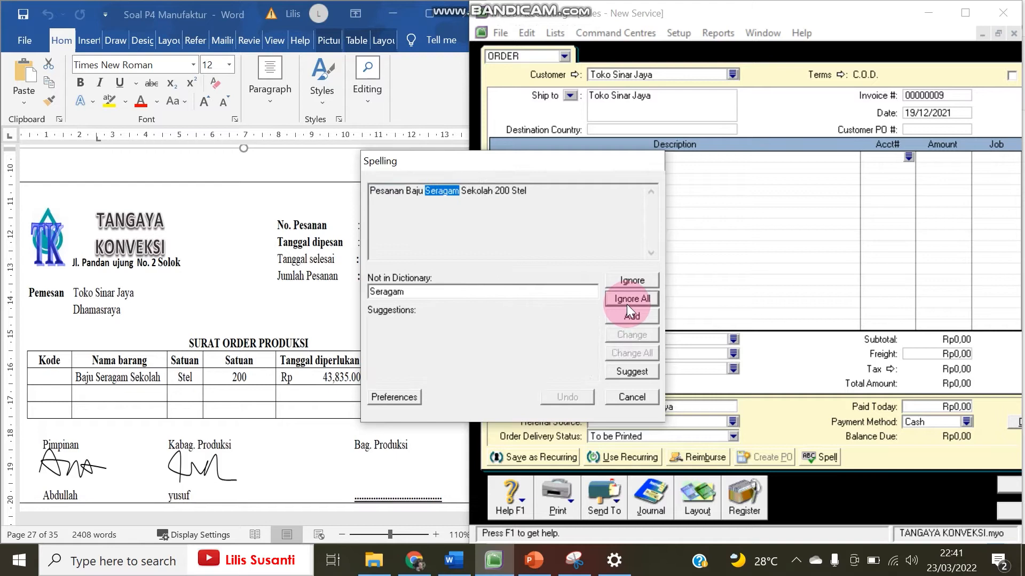
click(627, 304)
click(627, 303)
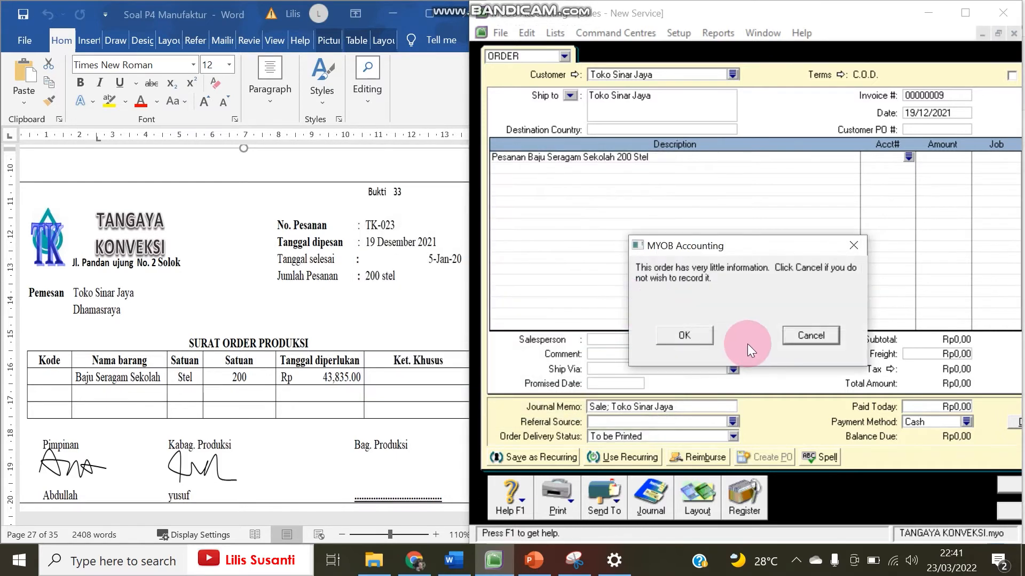
click(681, 335)
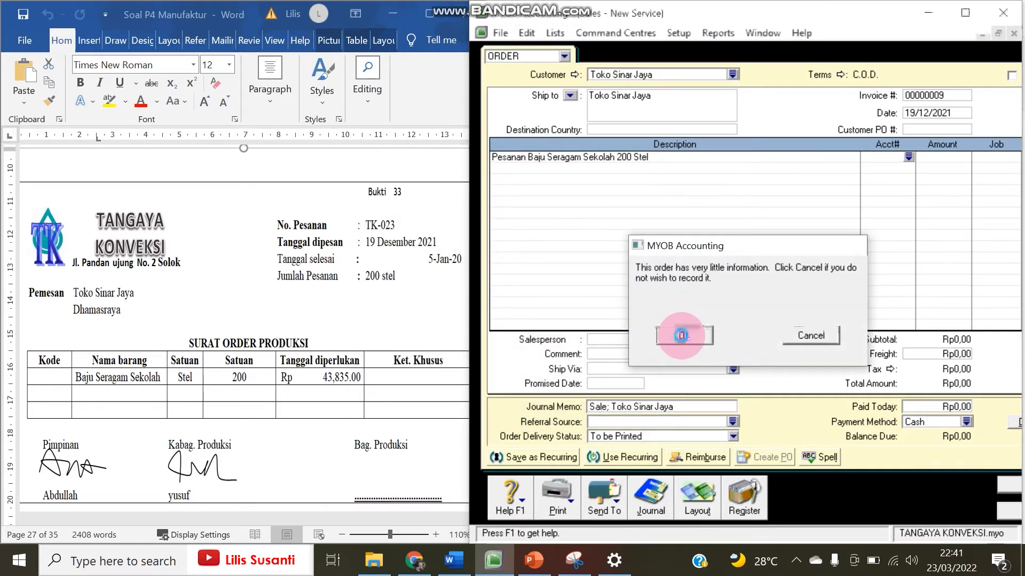
Find the Bukti 34 material usage request in the Word document and read its date, items, quantities and prices.
click(309, 435)
scroll(360, 332, down, 10)
scroll(354, 332, down, 2)
scroll(359, 334, up, 10)
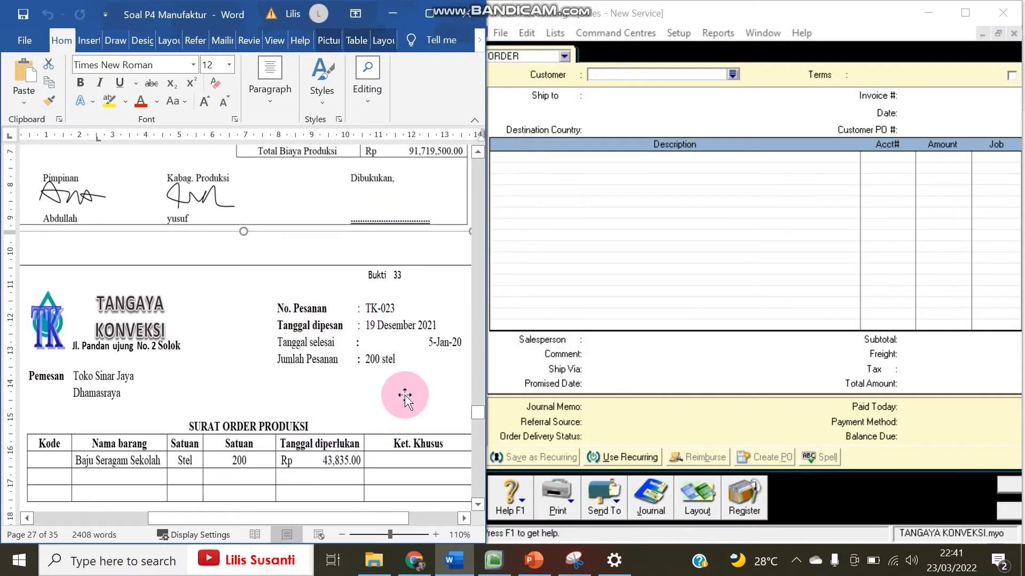
click(510, 78)
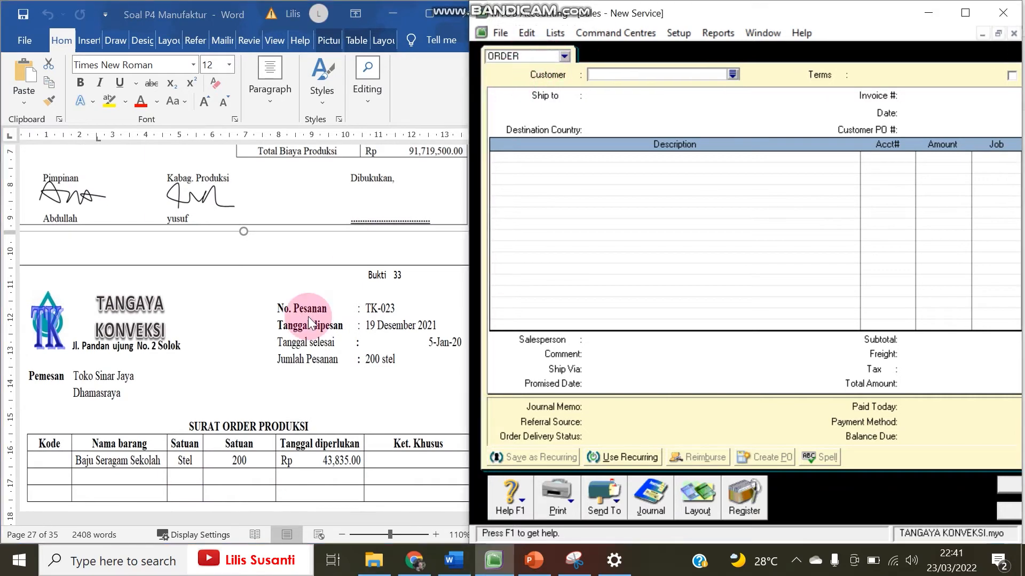
click(256, 411)
scroll(257, 412, down, 3)
scroll(256, 412, down, 8)
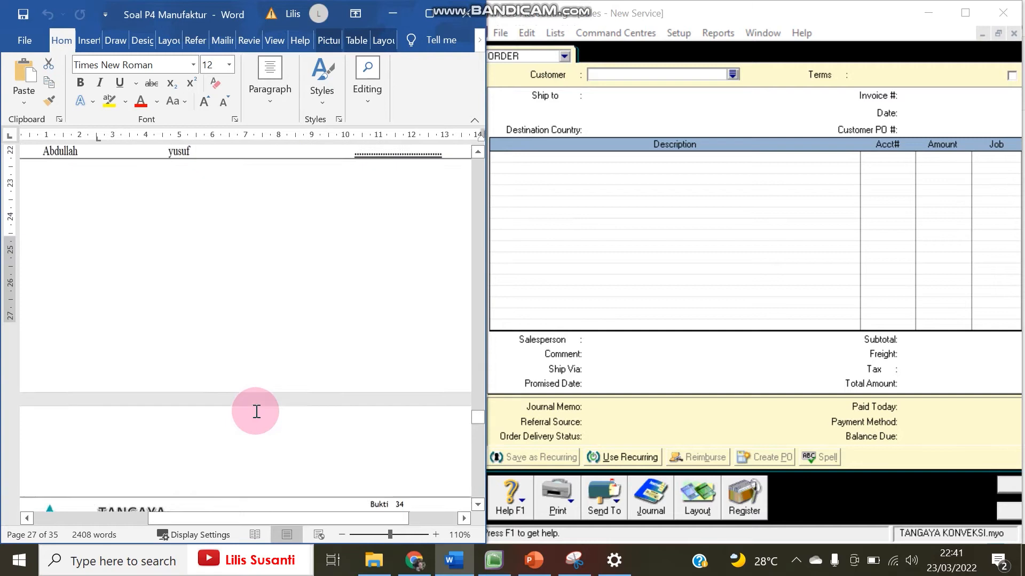
scroll(255, 412, down, 2)
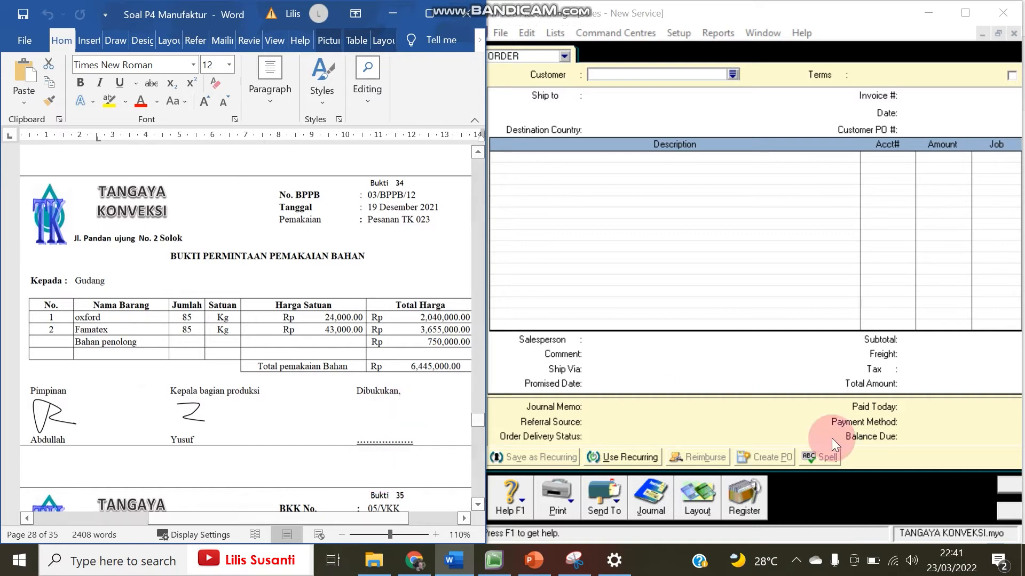
Leave the sales entry window, open a new inventory adjustment and widen the MYOB window slightly.
click(1003, 516)
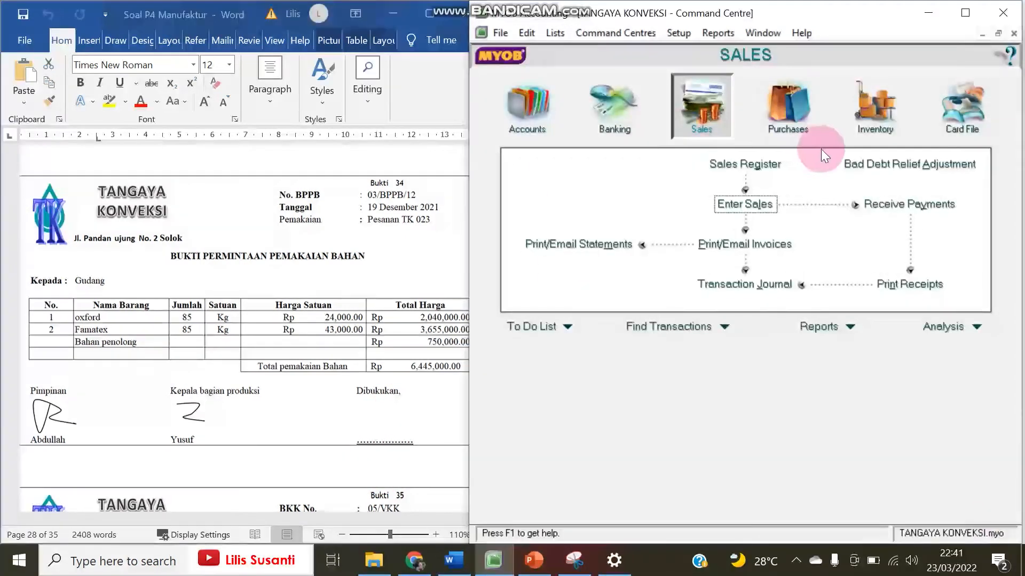
click(875, 110)
click(889, 171)
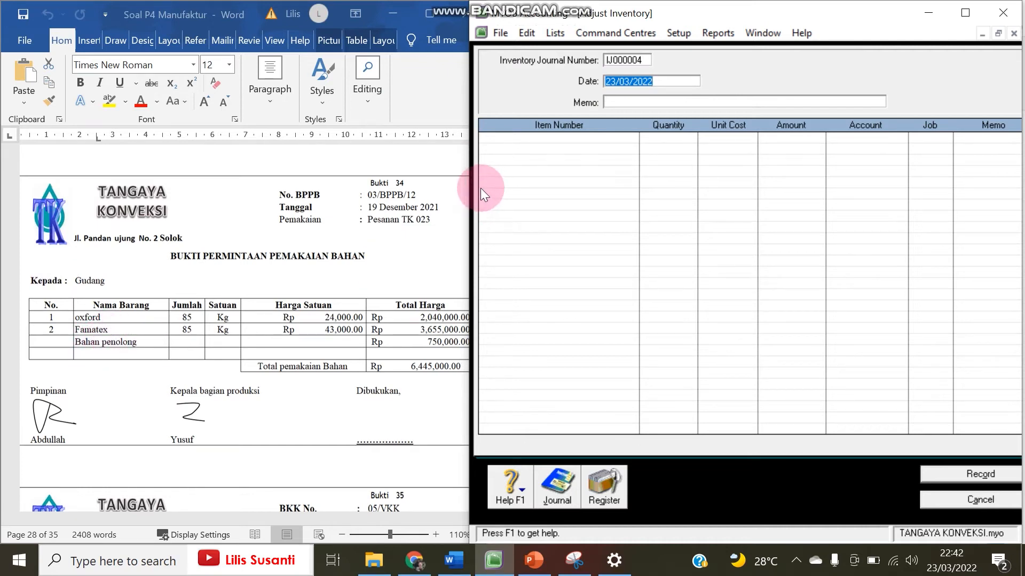
drag(465, 183, 447, 184)
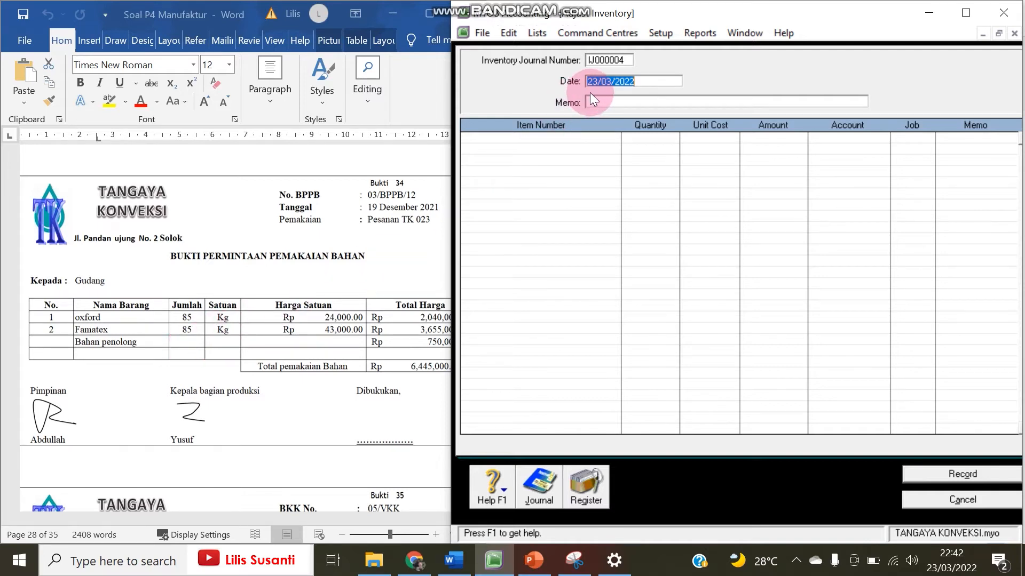
Date the inventory adjustment 19/12/2021 and enter the memo "Pemakaian Bahan Baku".
text(19/12/2021)
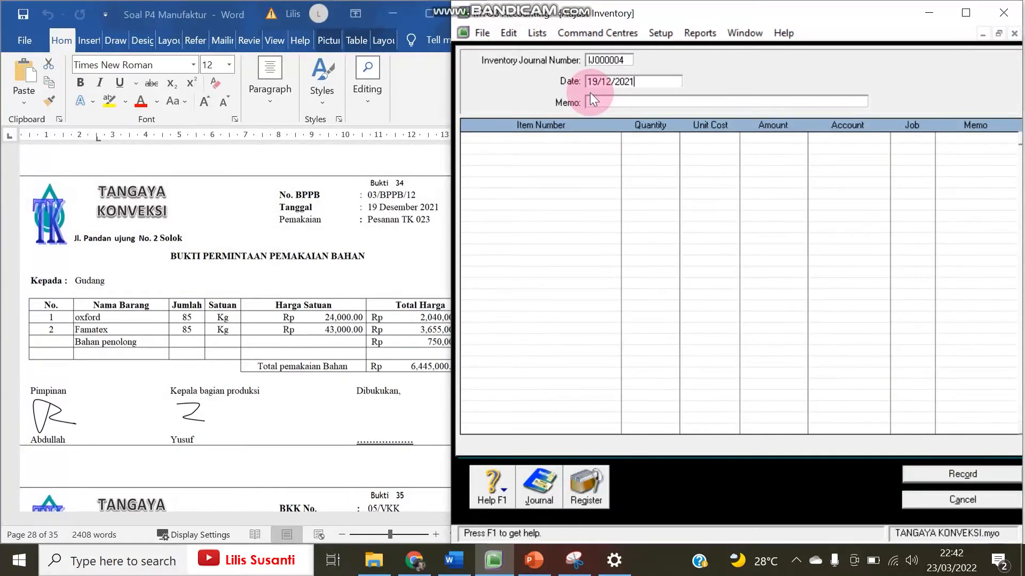
key(Tab)
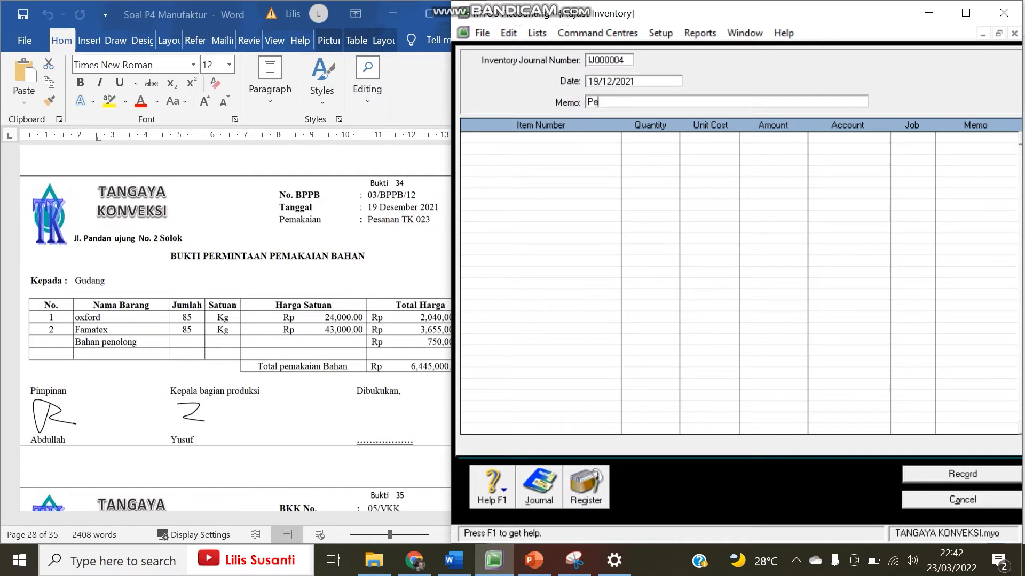
text(Pemakaian Bahan )
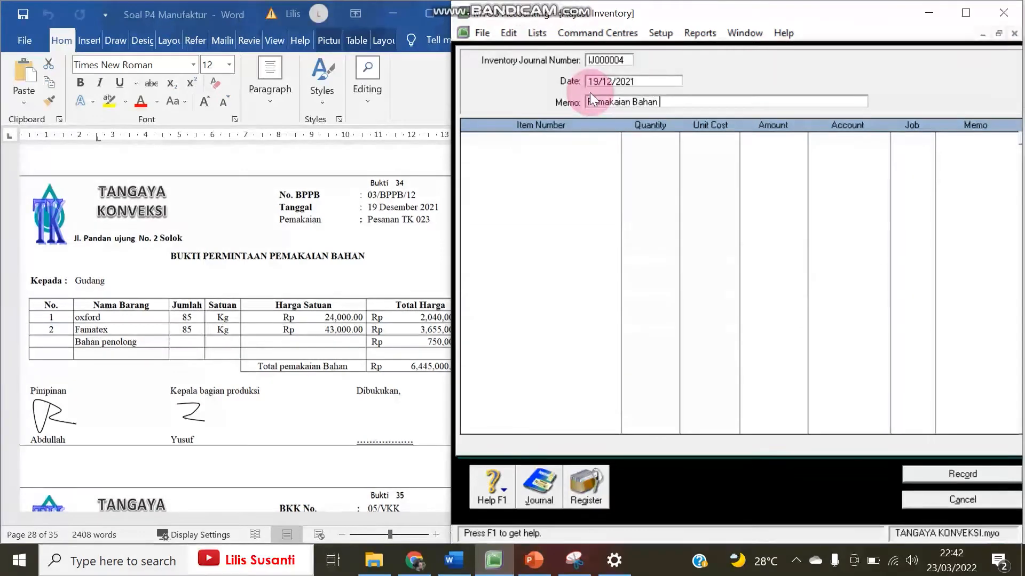
text(Baku)
key(Tab)
Add the Oxford item to the adjustment with quantity -85 and unit cost Rp24.000.
key(Tab)
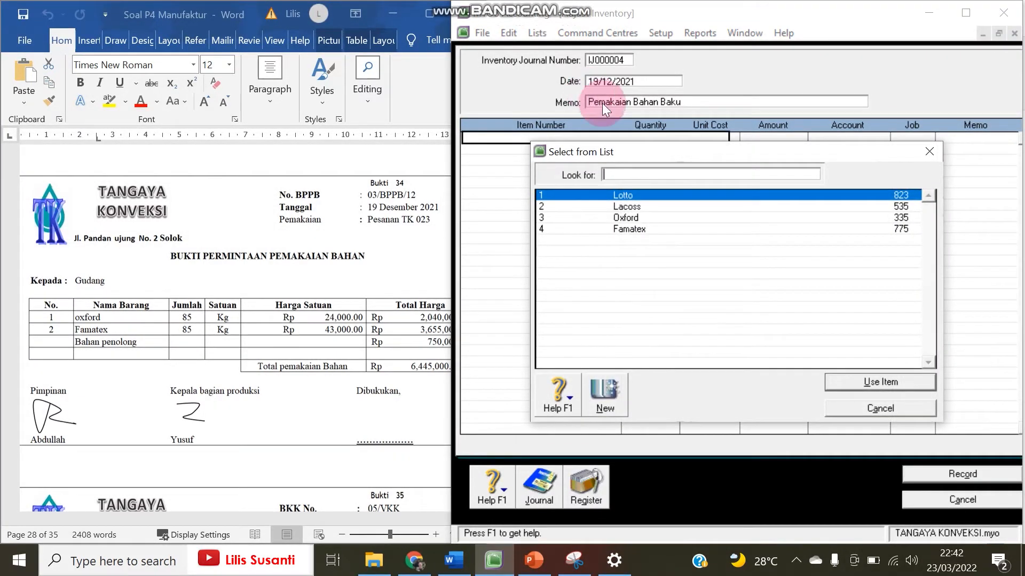
double_click(626, 218)
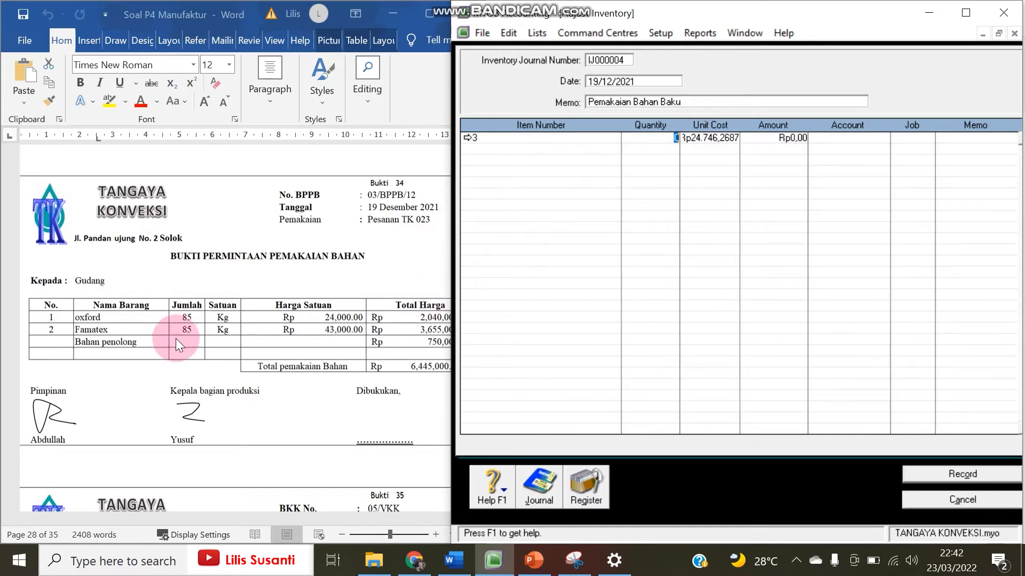
text(-85)
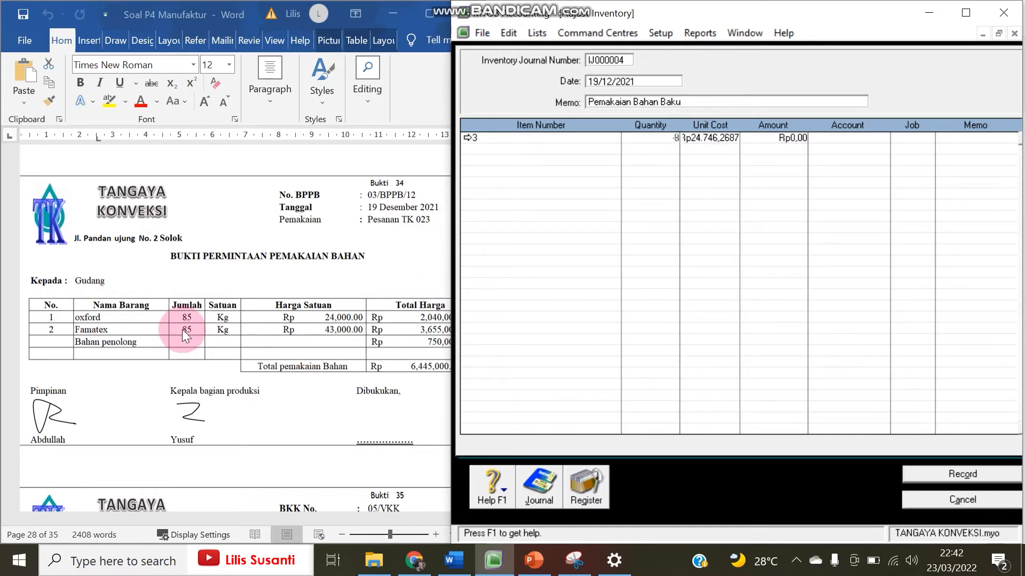
key(Tab)
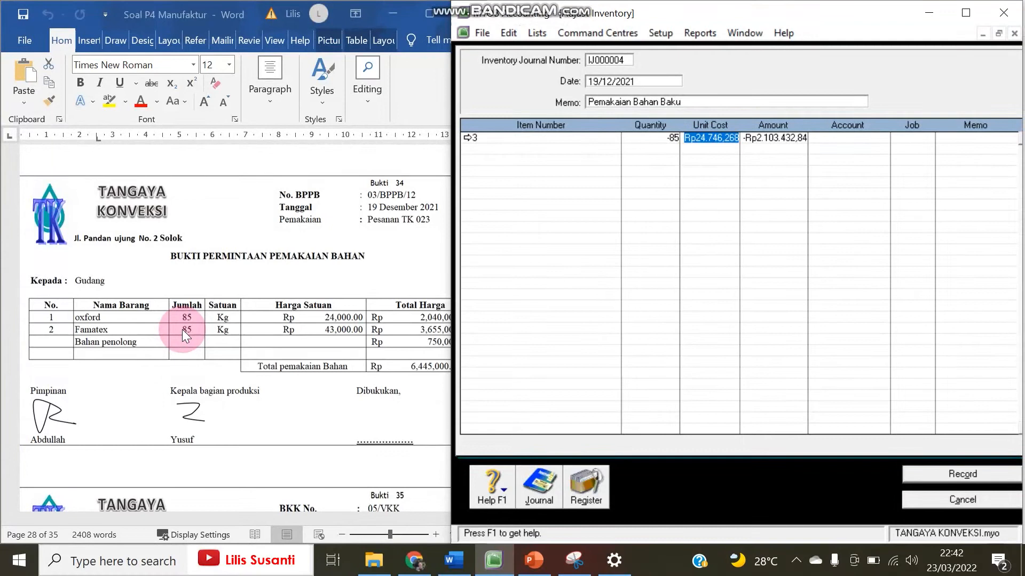
text(24000)
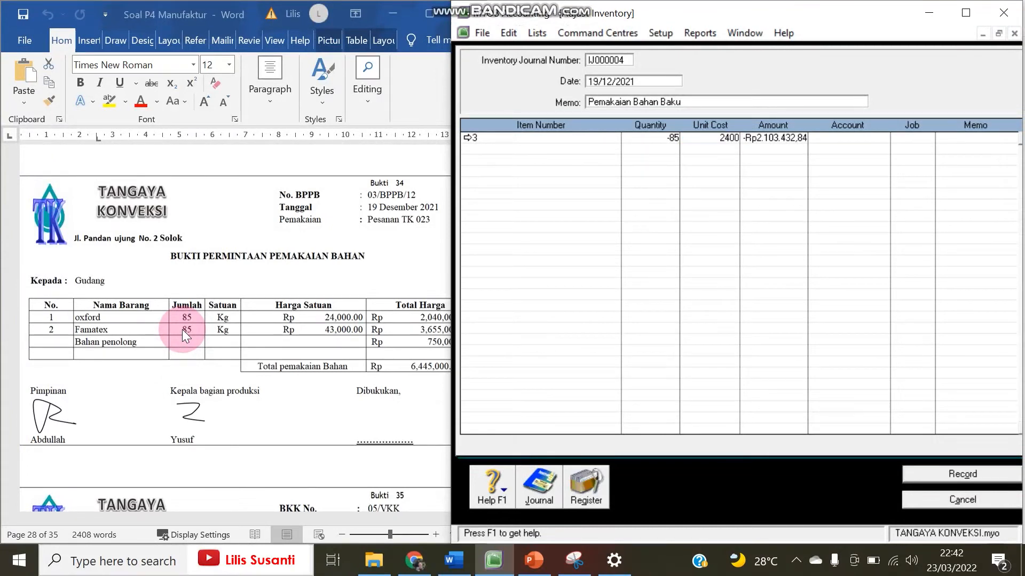
key(Tab)
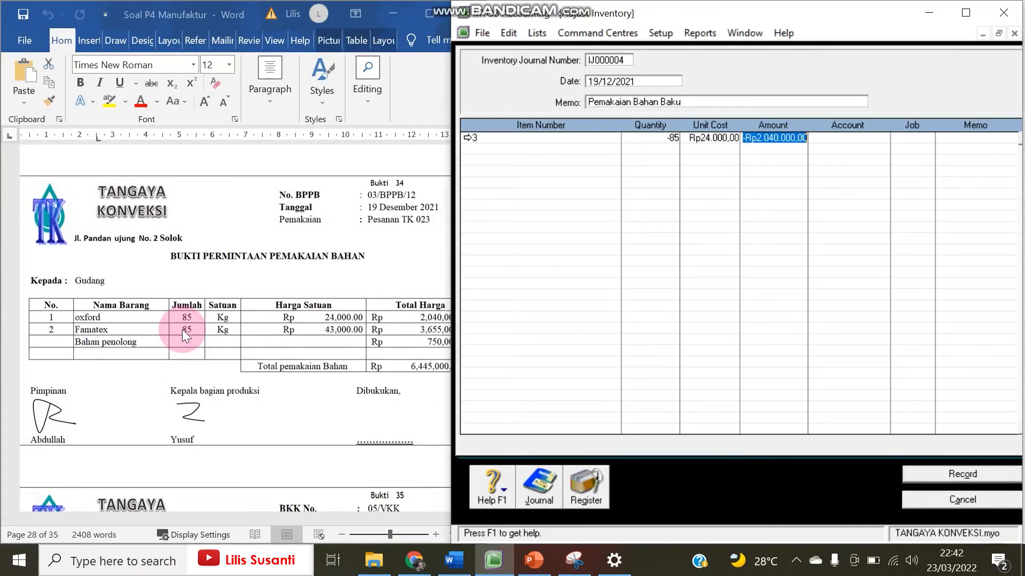
Add the Famatex item on the second line with quantity -85 and unit cost Rp43.000.
click(472, 147)
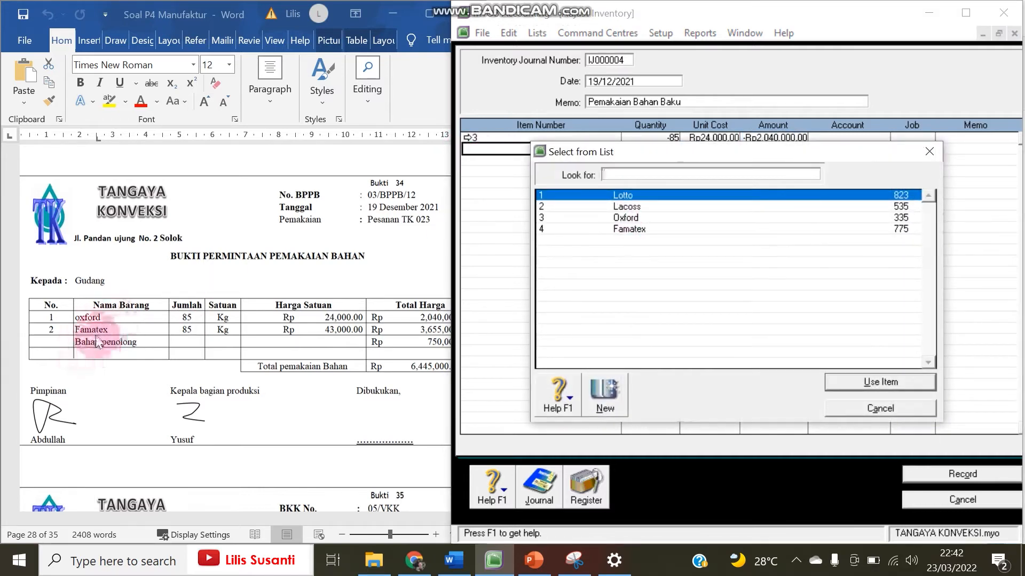
double_click(633, 231)
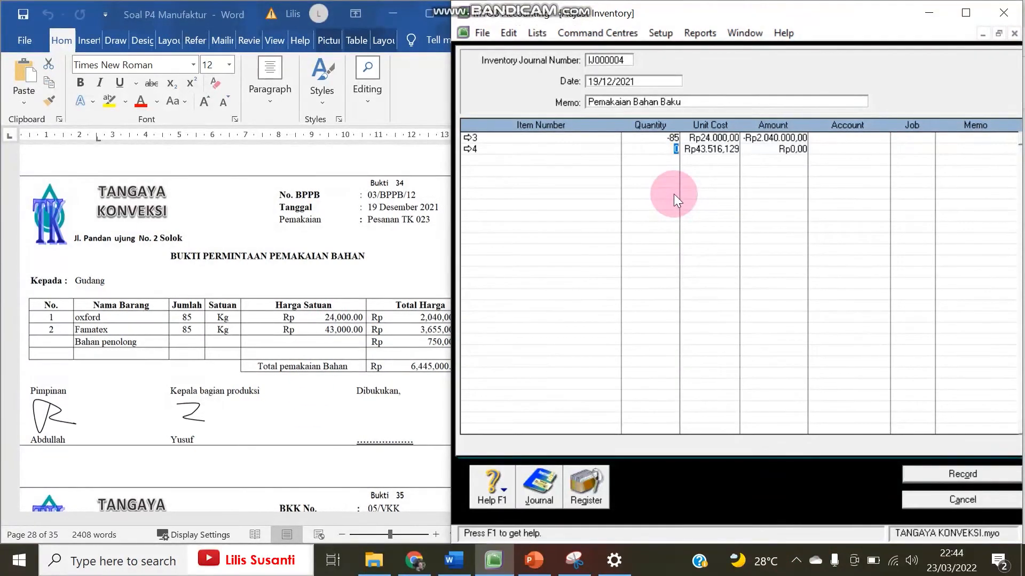
text(-85)
key(Tab)
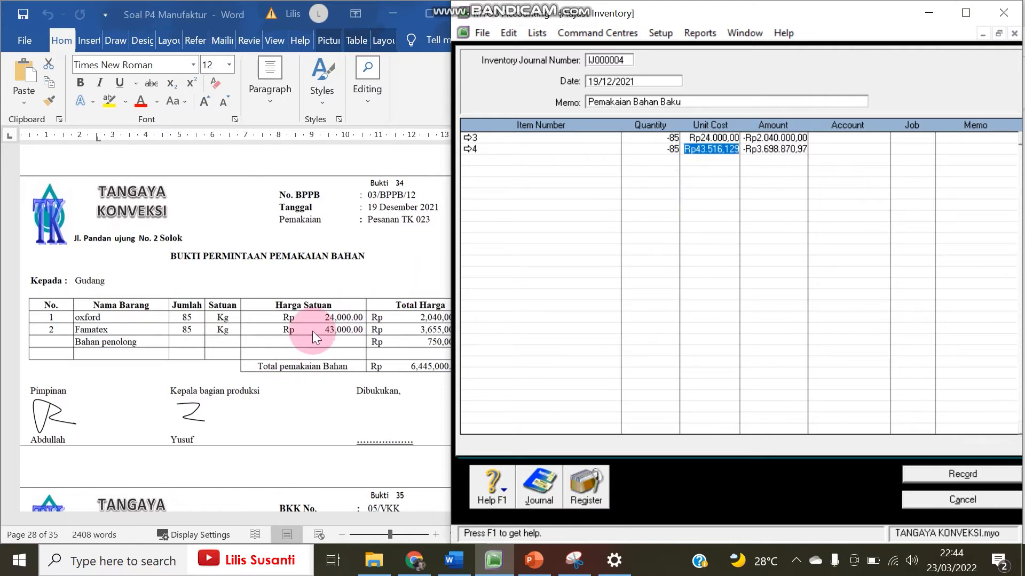
text(43000)
key(Return)
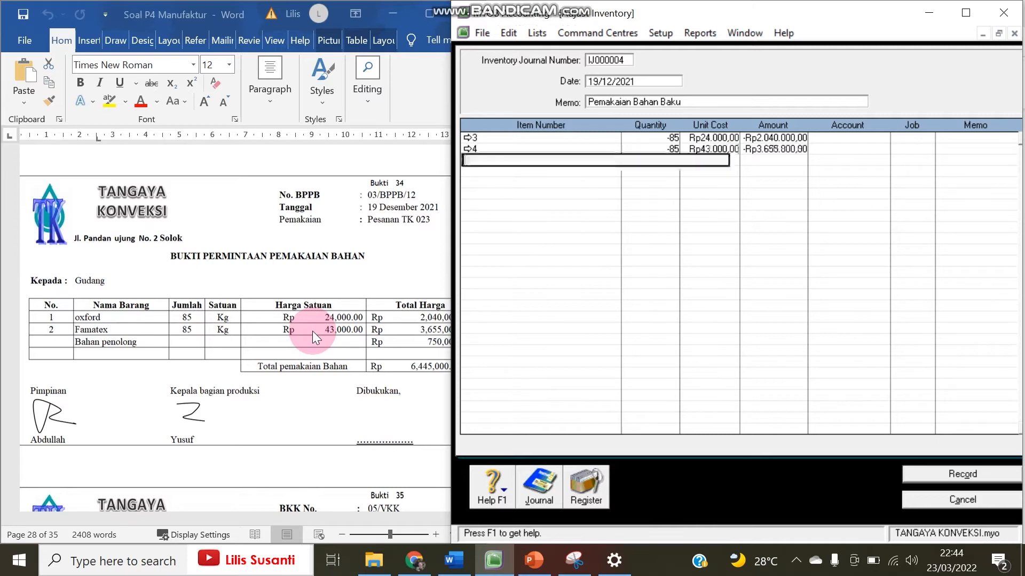
Allocate the Oxford line to account 5-3001, Goods in Process for raw material.
click(368, 352)
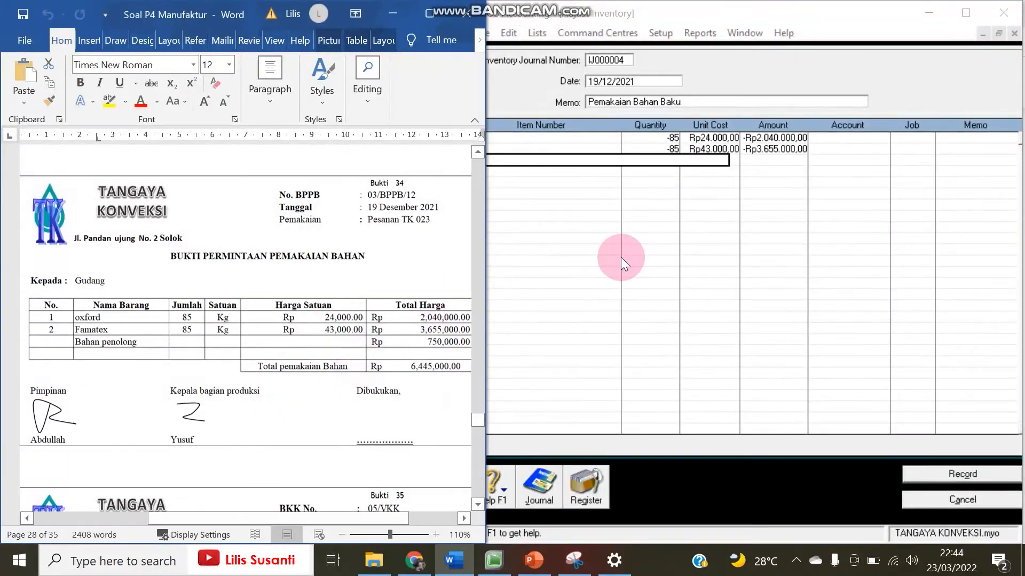
click(840, 137)
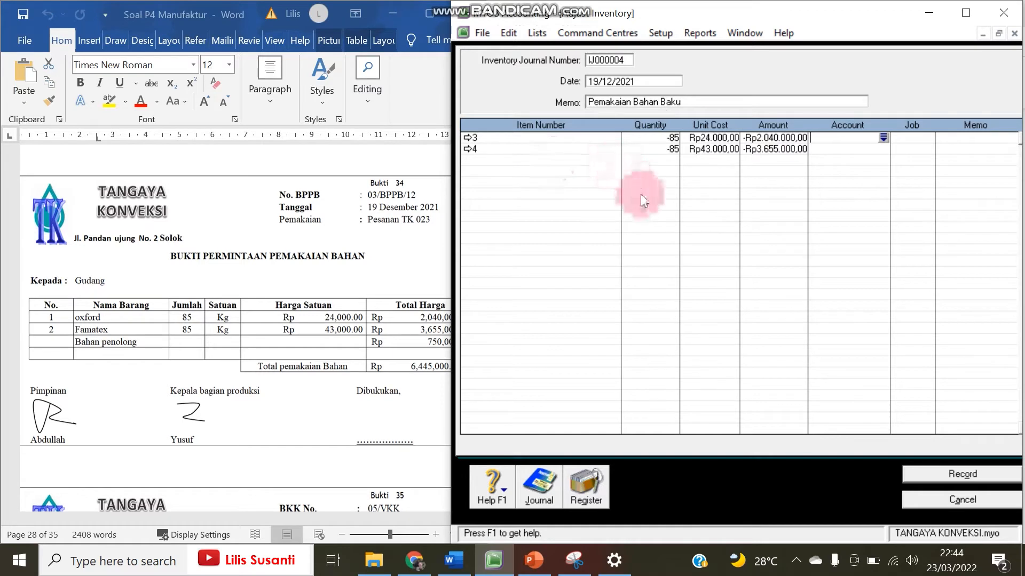
click(883, 137)
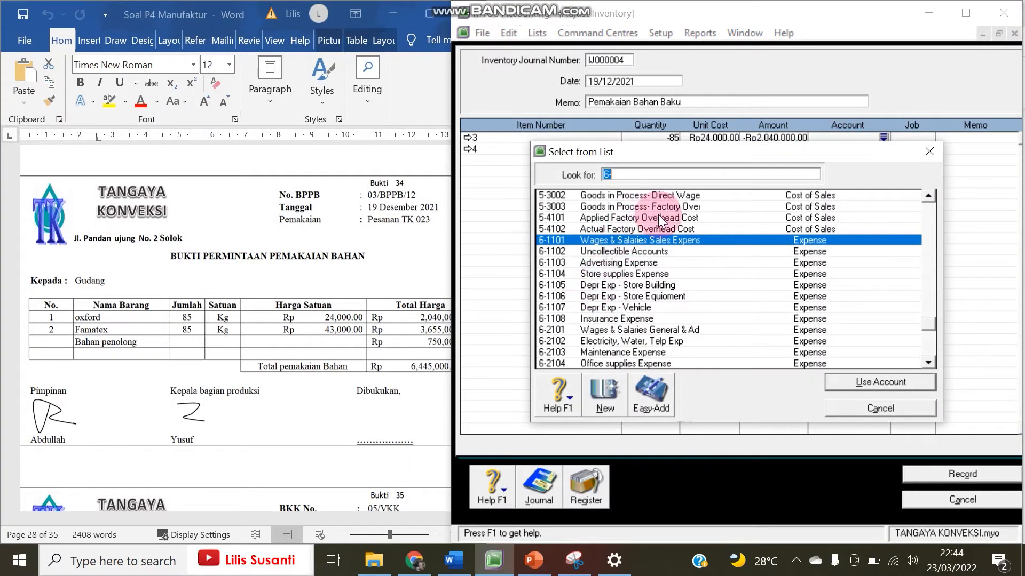
click(927, 198)
click(926, 198)
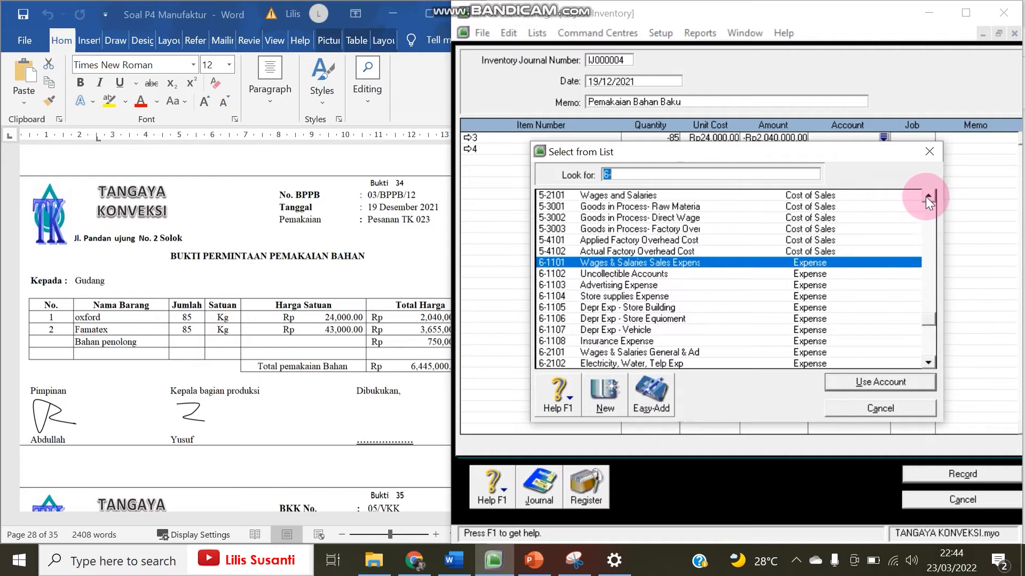
double_click(664, 206)
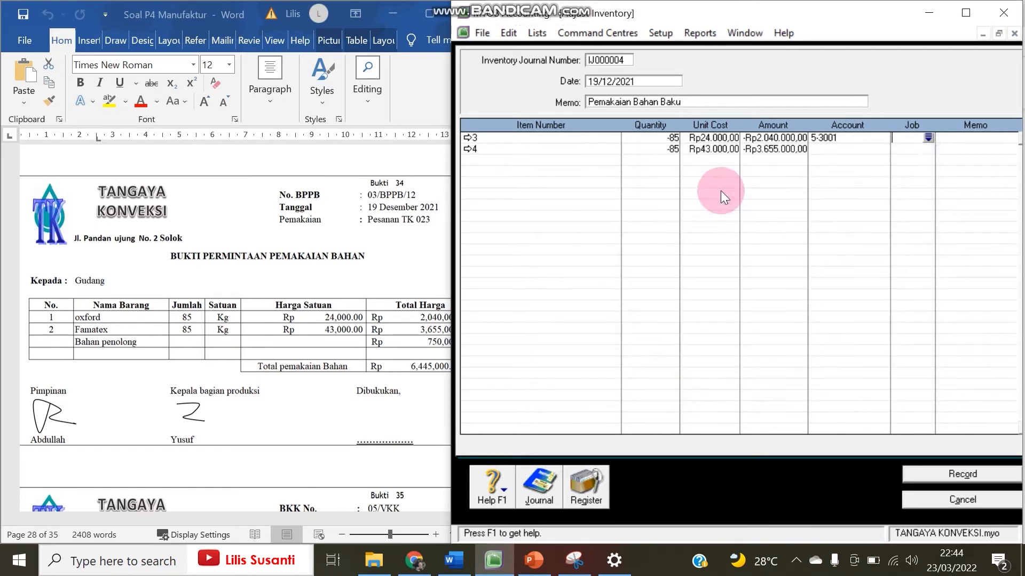
Assign the same account, 5-3001, to the Famatex line of the adjustment.
click(882, 151)
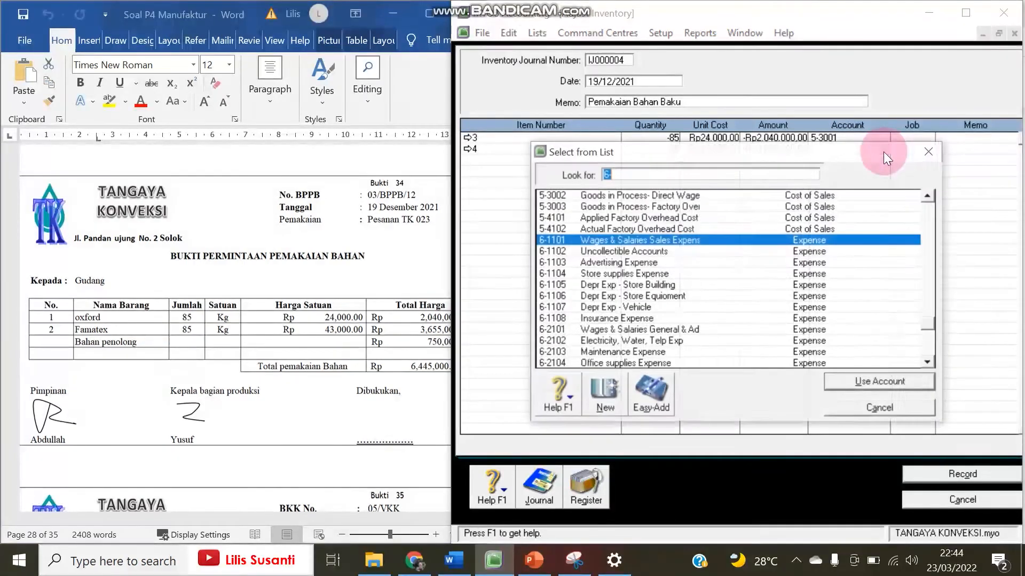
click(655, 240)
click(667, 197)
scroll(667, 197, up, 1)
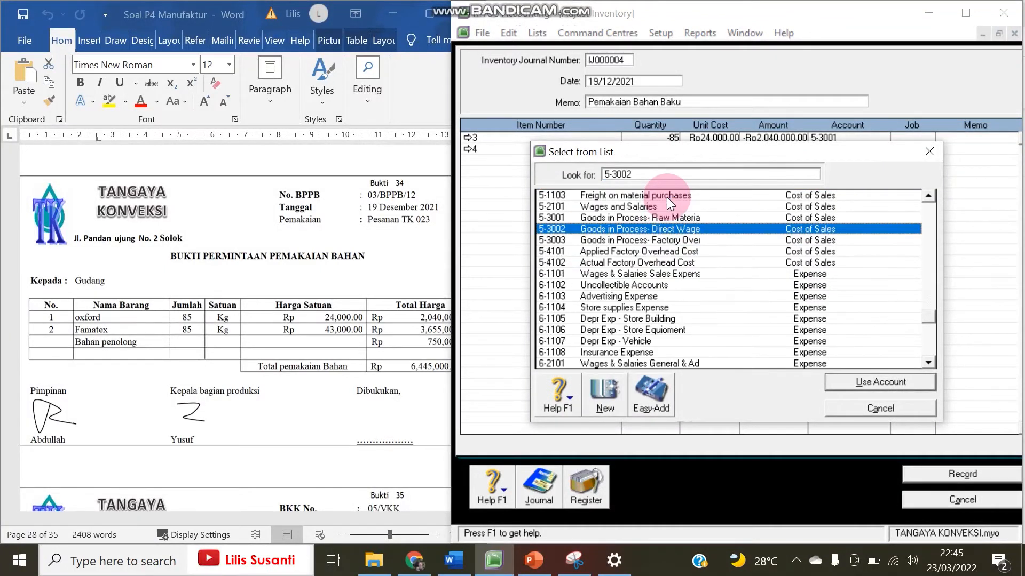
double_click(674, 215)
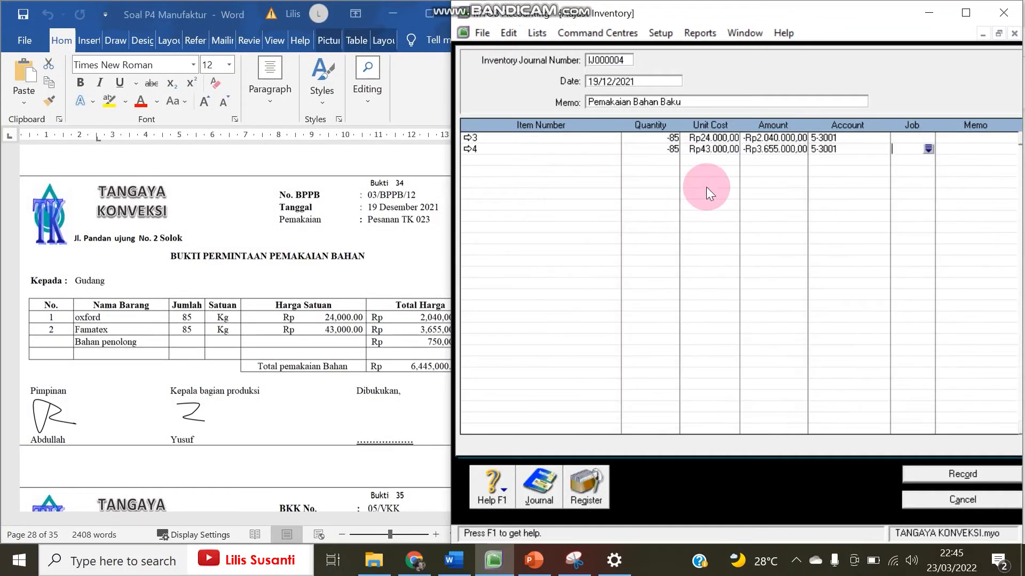
Preview the debits and credits in the transaction recap, and record the inventory adjustment.
key(ctrl+r)
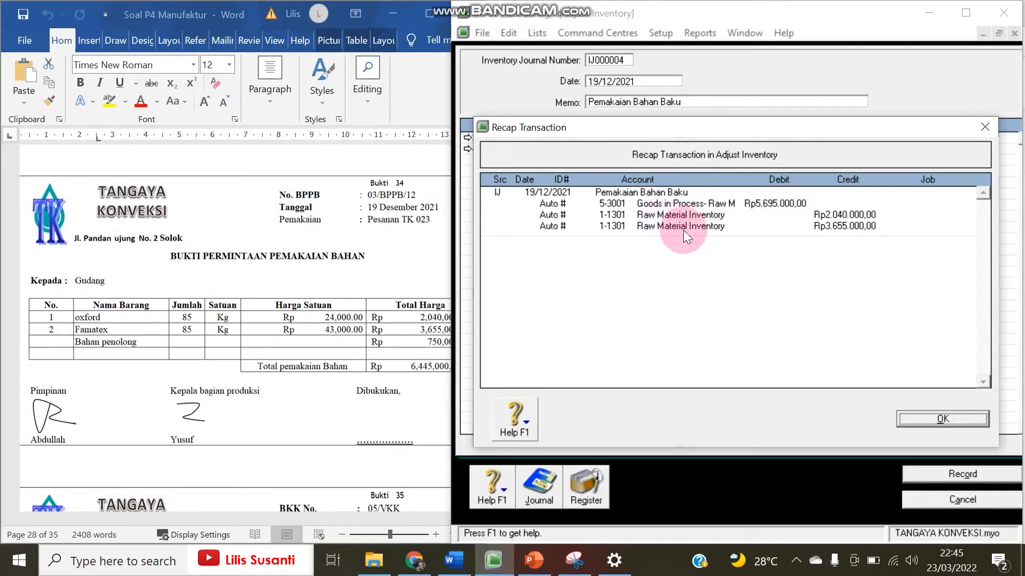
click(905, 421)
click(918, 476)
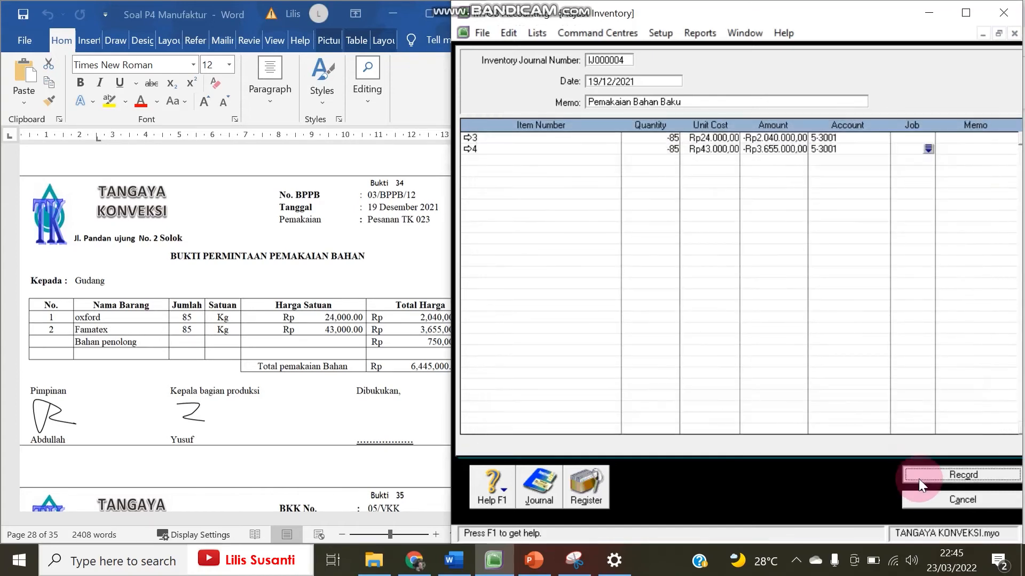
Check the recorded 19/12/2021 "Pemakaian Bahan Baku" entry in the inventory transaction journal and leave the journal.
click(555, 493)
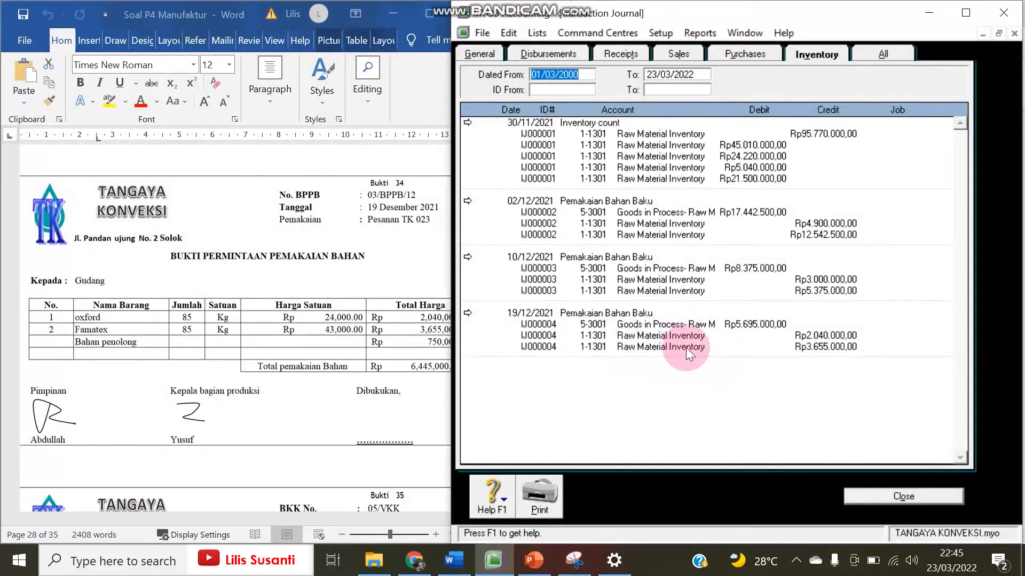
click(863, 498)
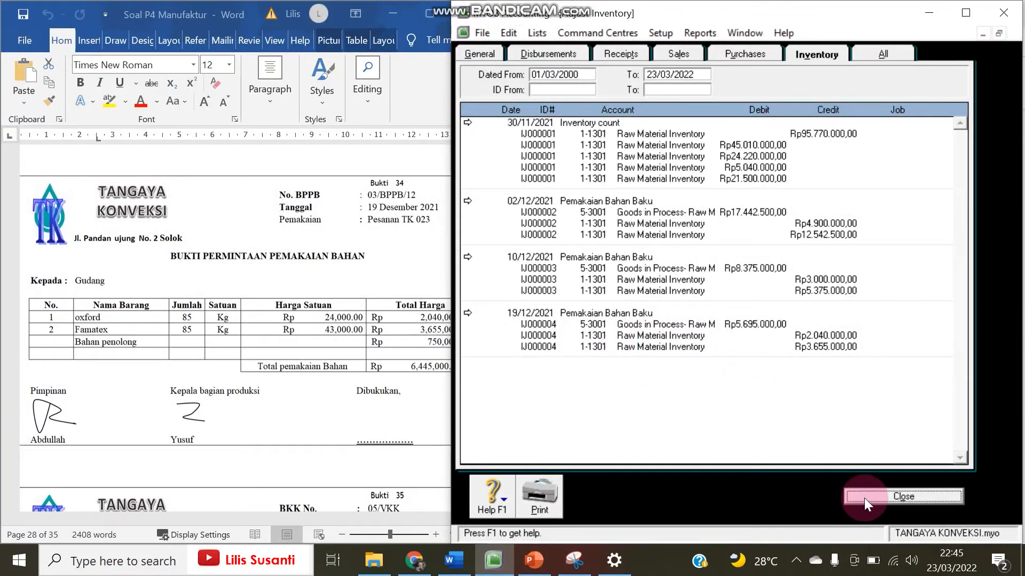
Start a general journal entry dated 19/12/2021 with the memo "Pemakaian Bahan Penolong".
click(914, 502)
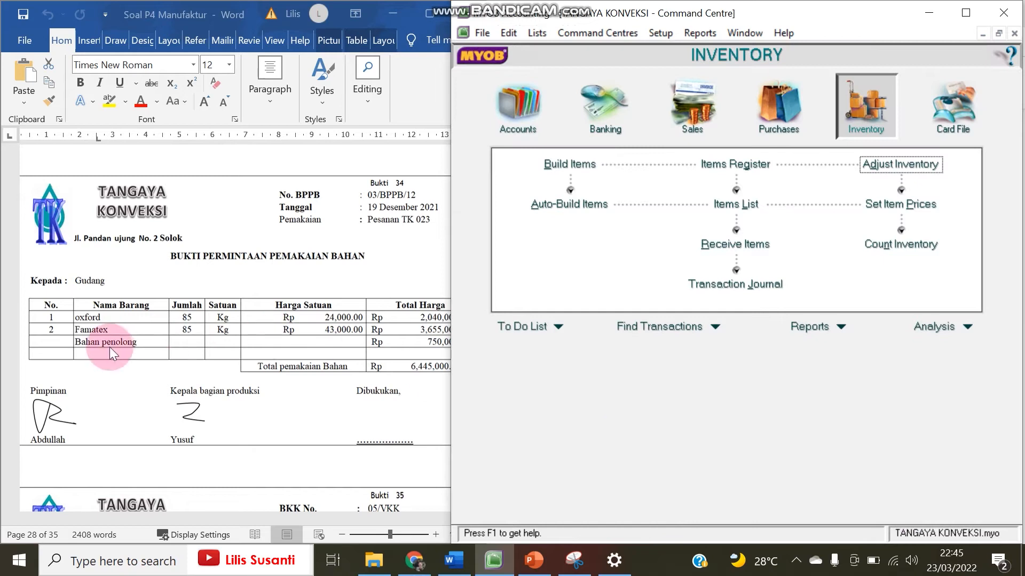
click(536, 136)
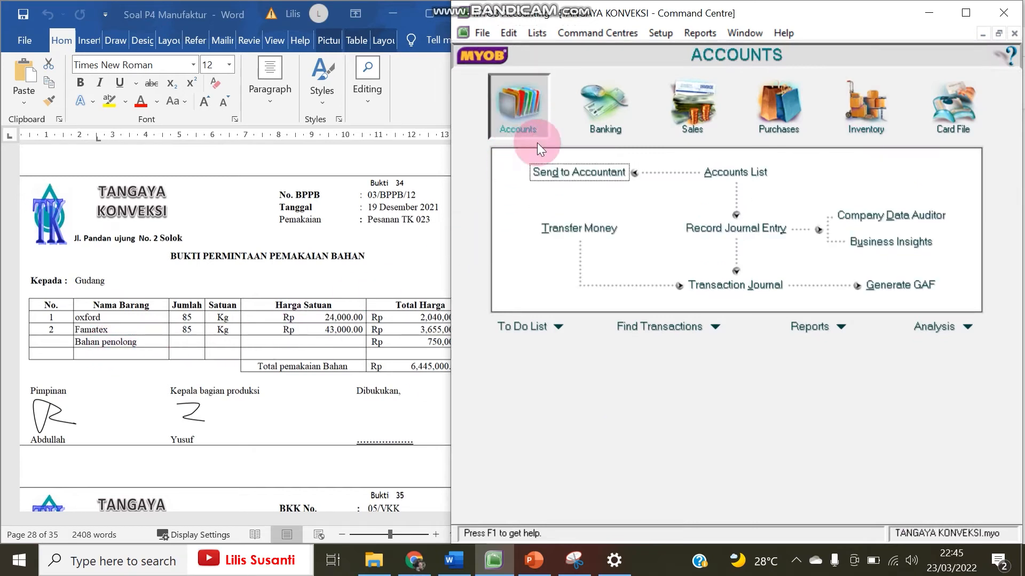
click(701, 229)
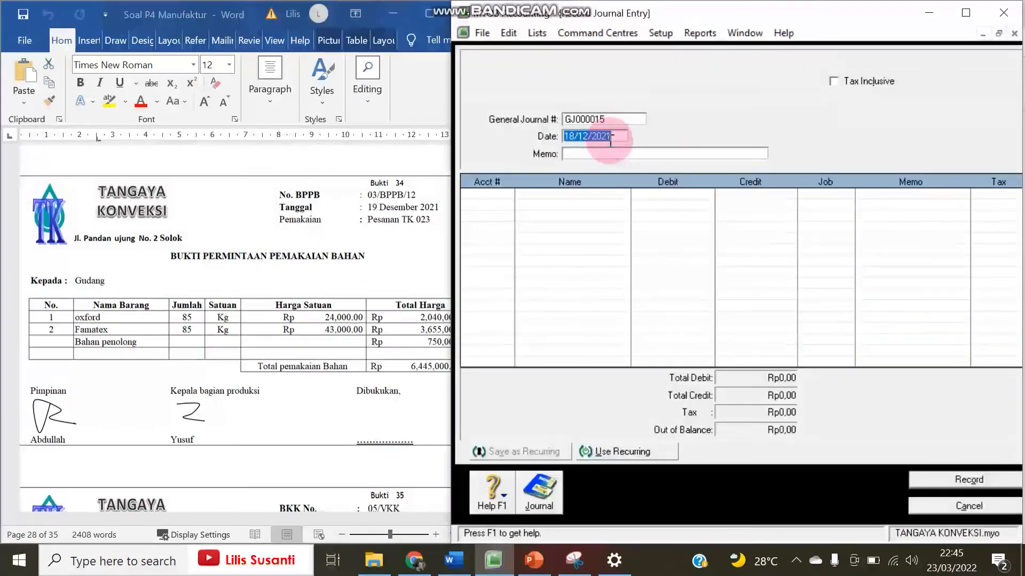
click(573, 137)
key(BackSpace)
text(9)
key(Tab)
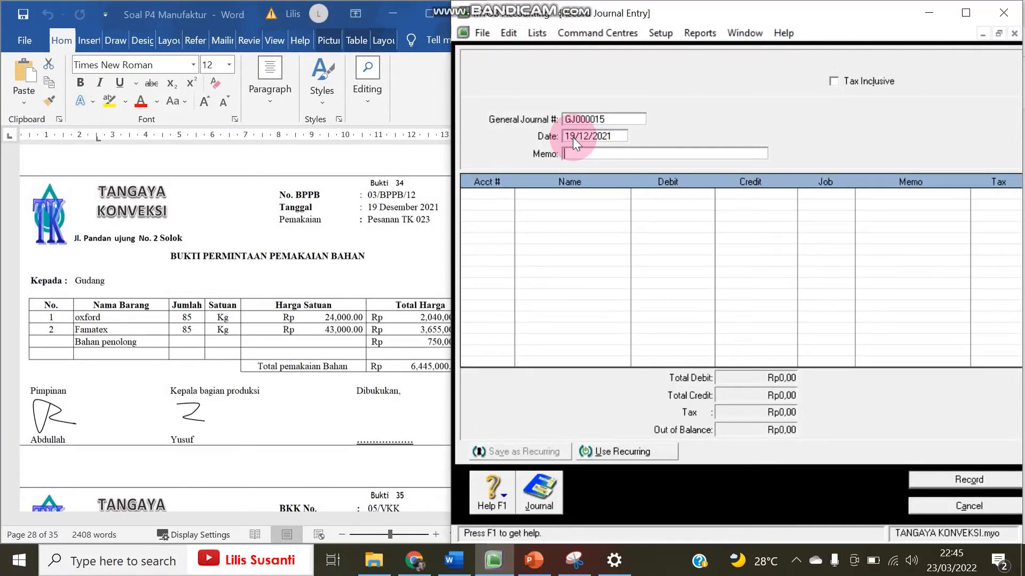
text(Pemakaian Bahan Penolong)
key(Tab)
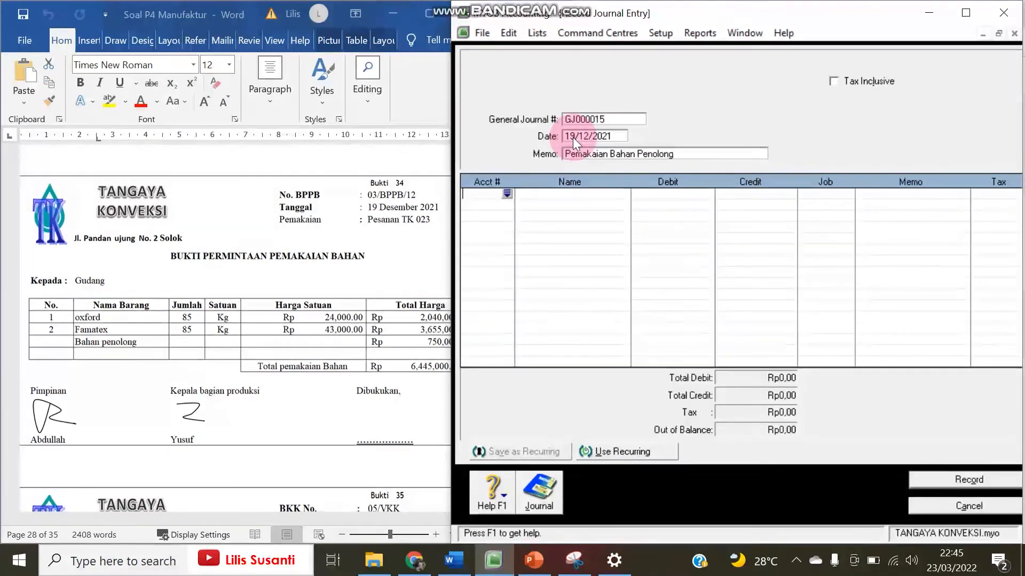
Debit account 5-4102, Actual Factory Overhead Cost, with the Rp750,000 of auxiliary materials from Bukti 34.
key(Tab)
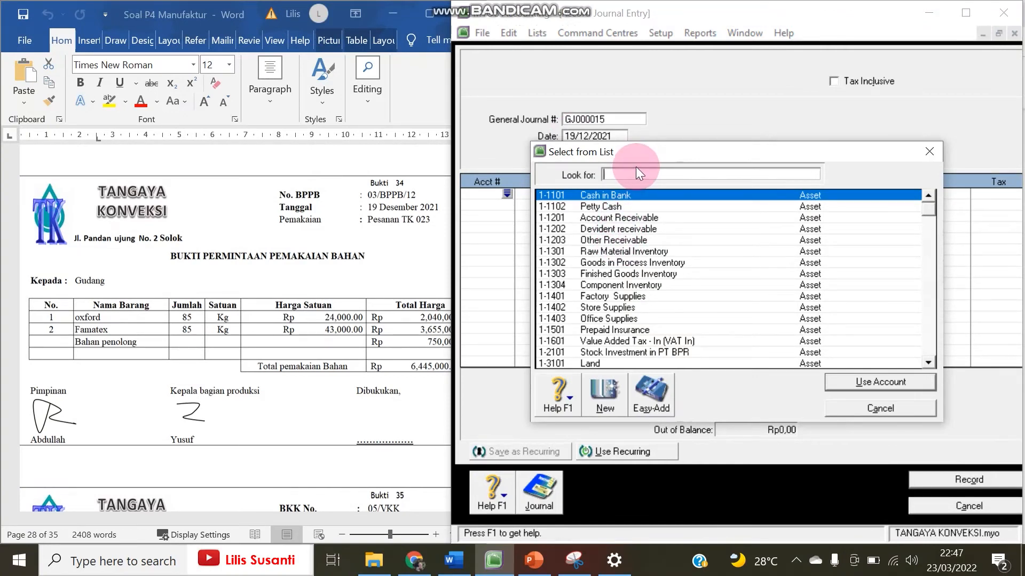
text(5)
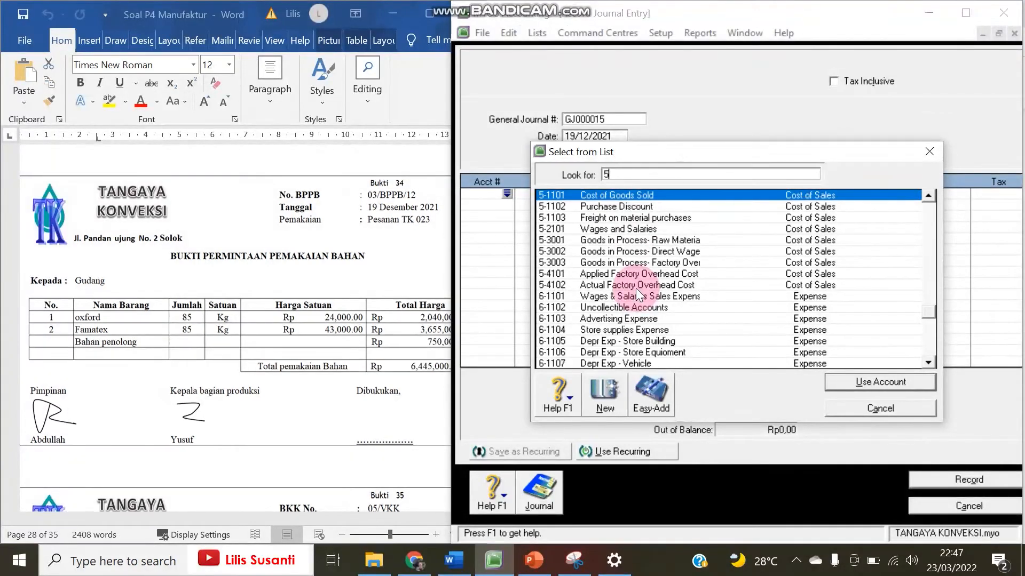
text(-4102)
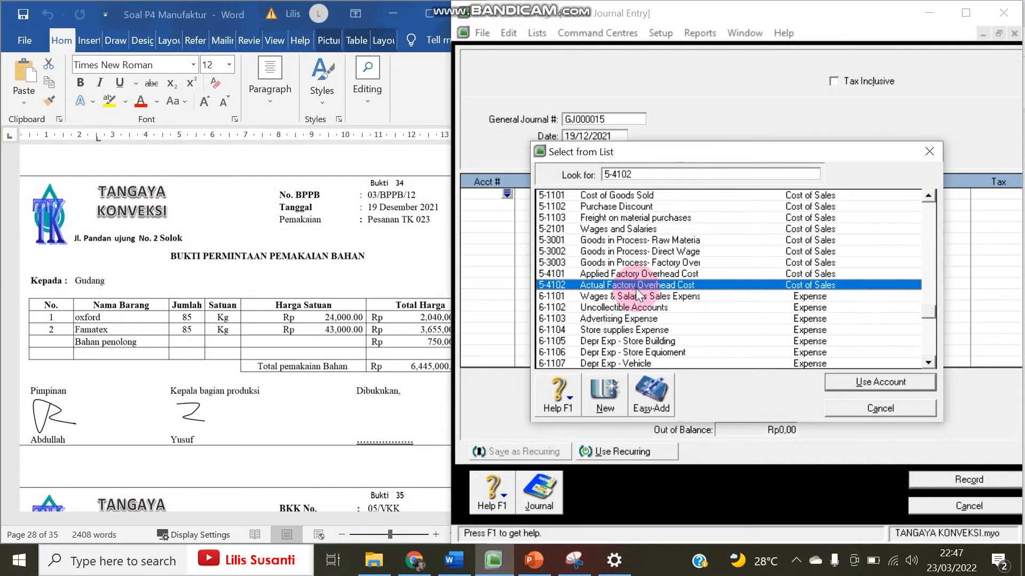
double_click(636, 288)
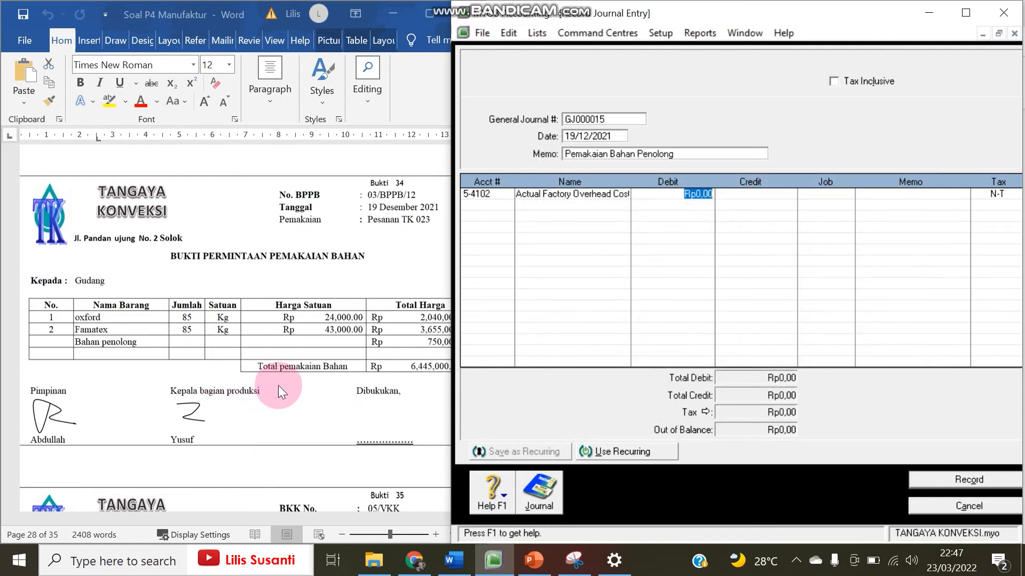
click(441, 353)
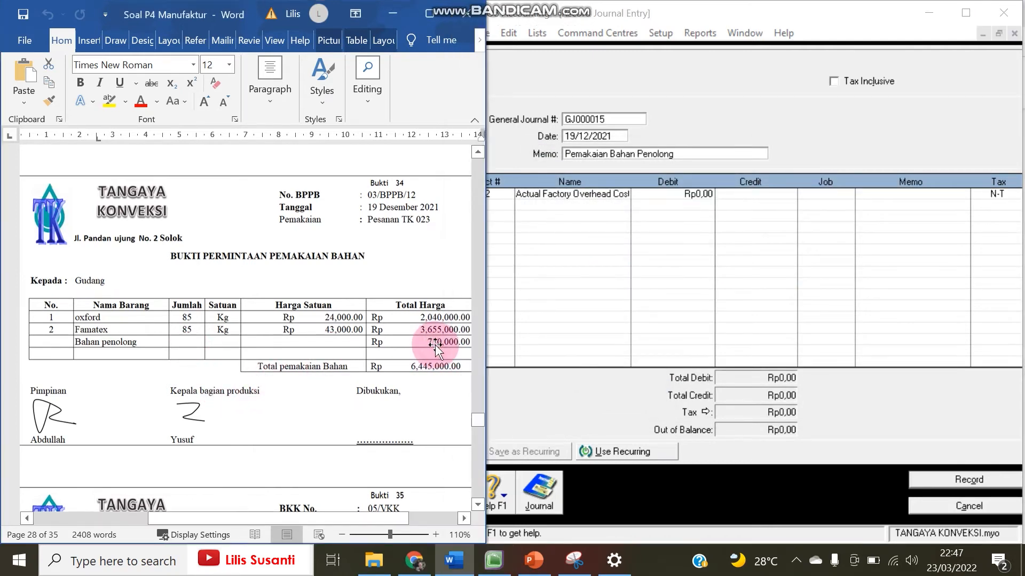
click(697, 213)
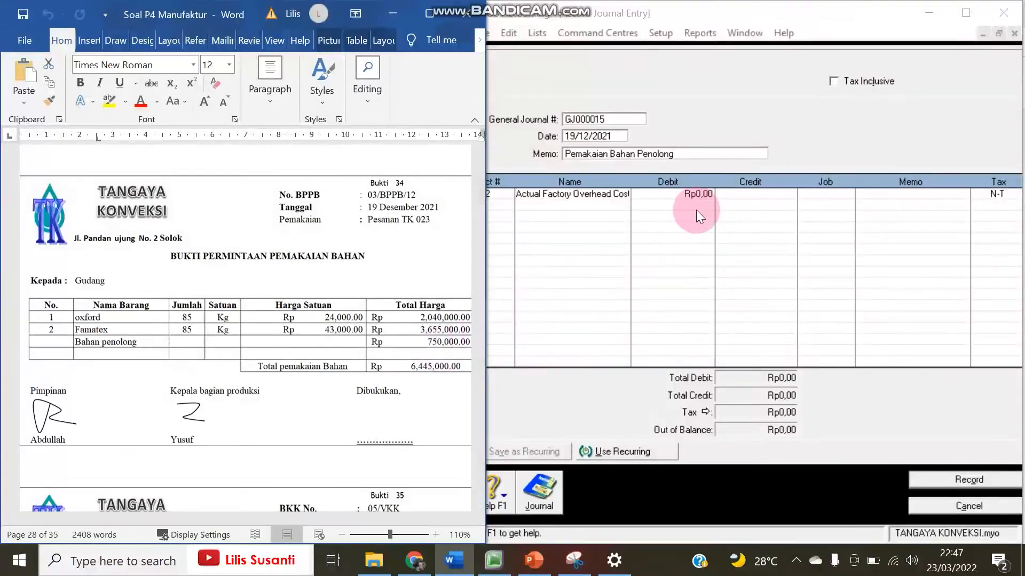
text(750000)
key(Return)
Credit account 1-1304, Component Inventory, with Rp750,000 and record the journal entry.
key(Return)
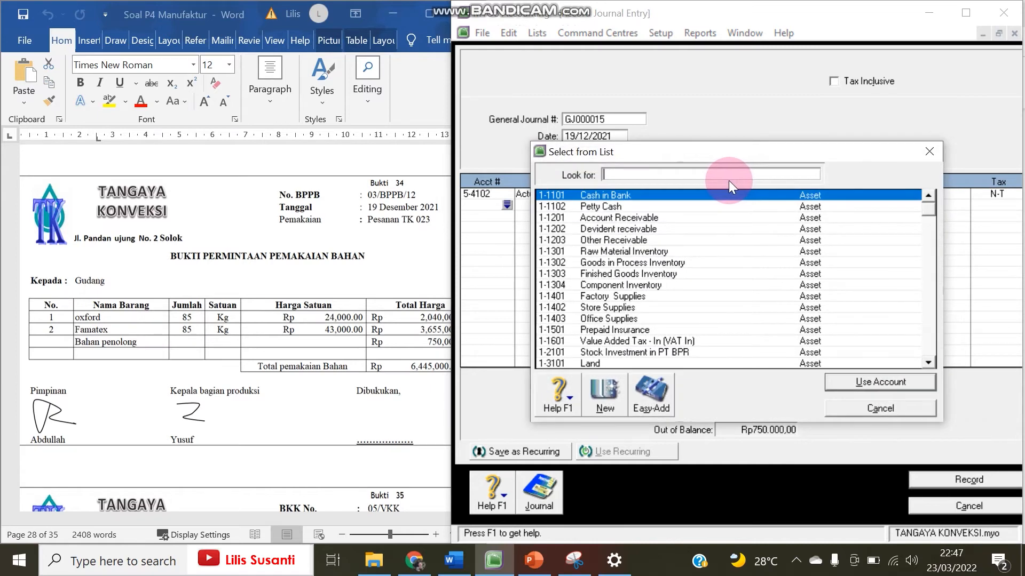
double_click(640, 287)
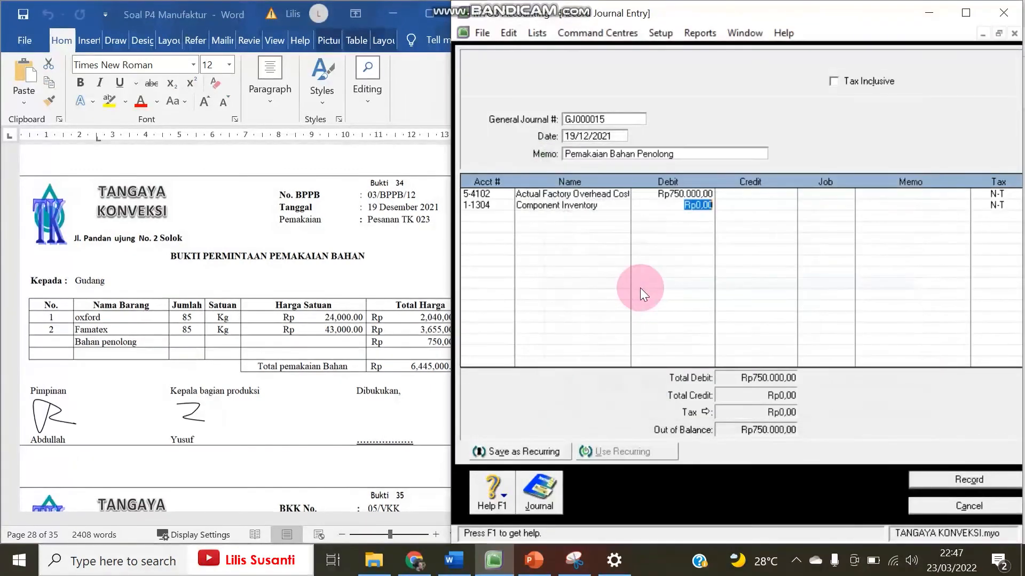
click(732, 206)
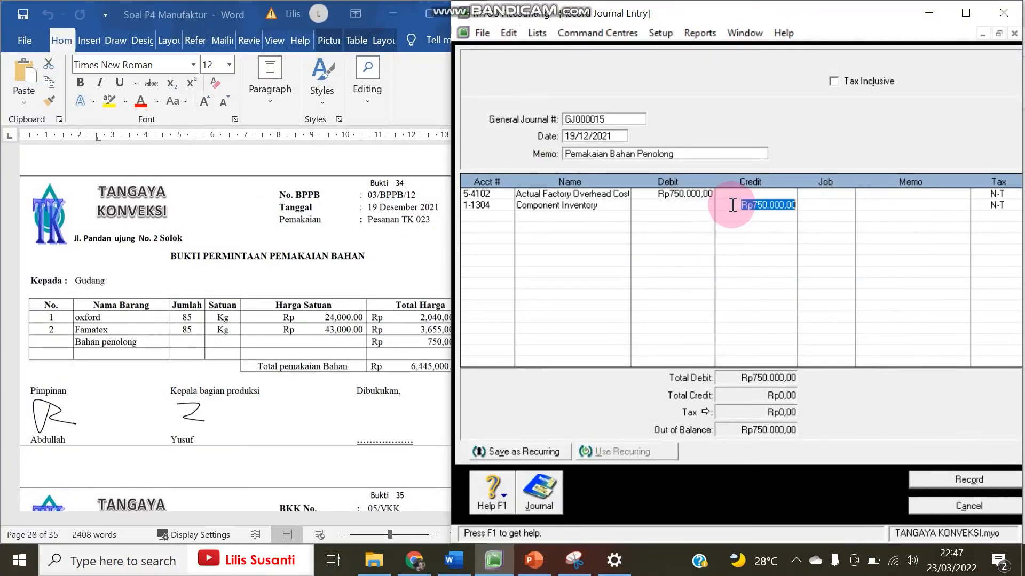
key(Tab)
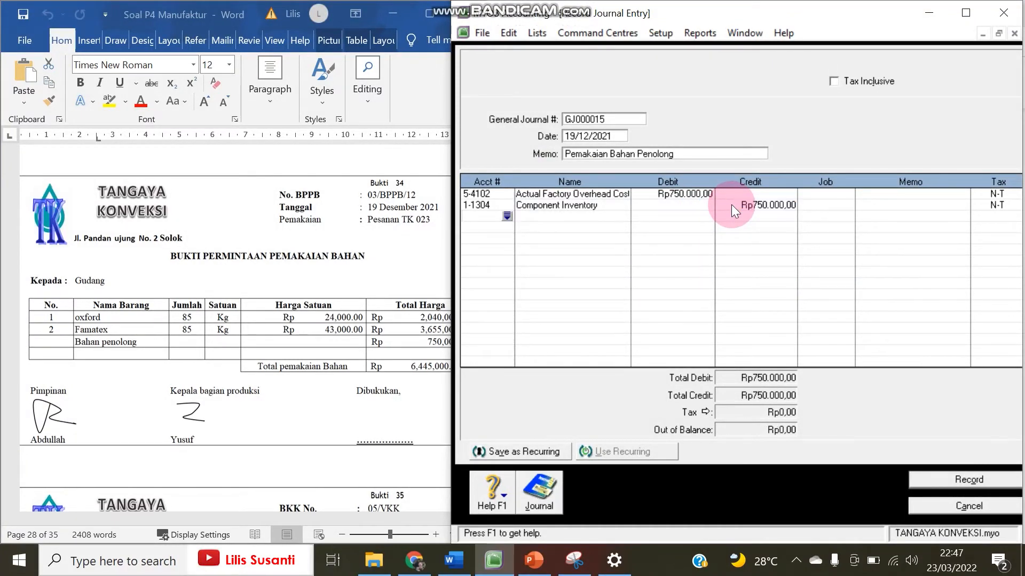
click(938, 485)
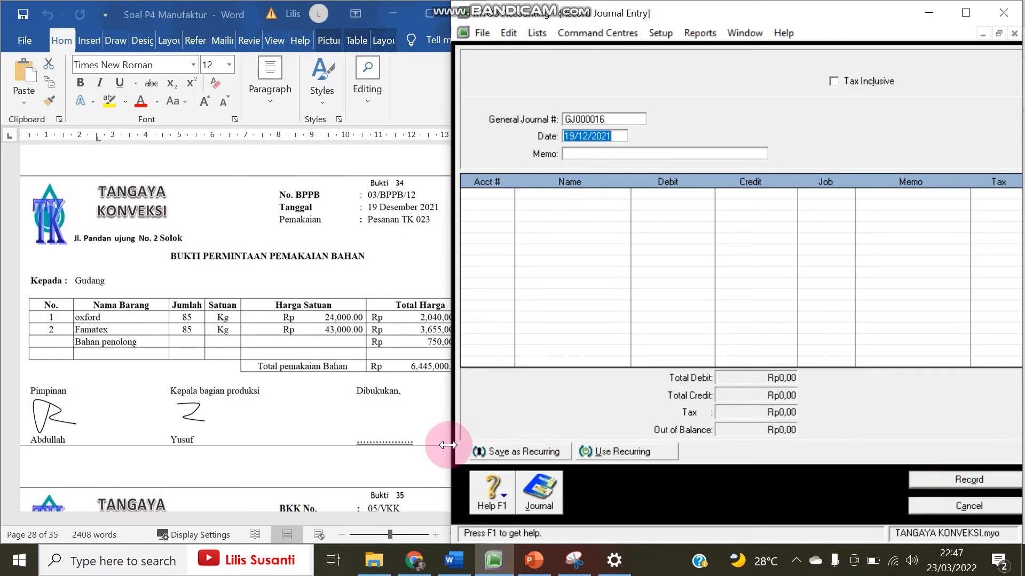
Go past Bukti 35 to the Bukti 36 cash voucher in the Word document, and open a new Spend Money transaction in MYOB.
click(348, 388)
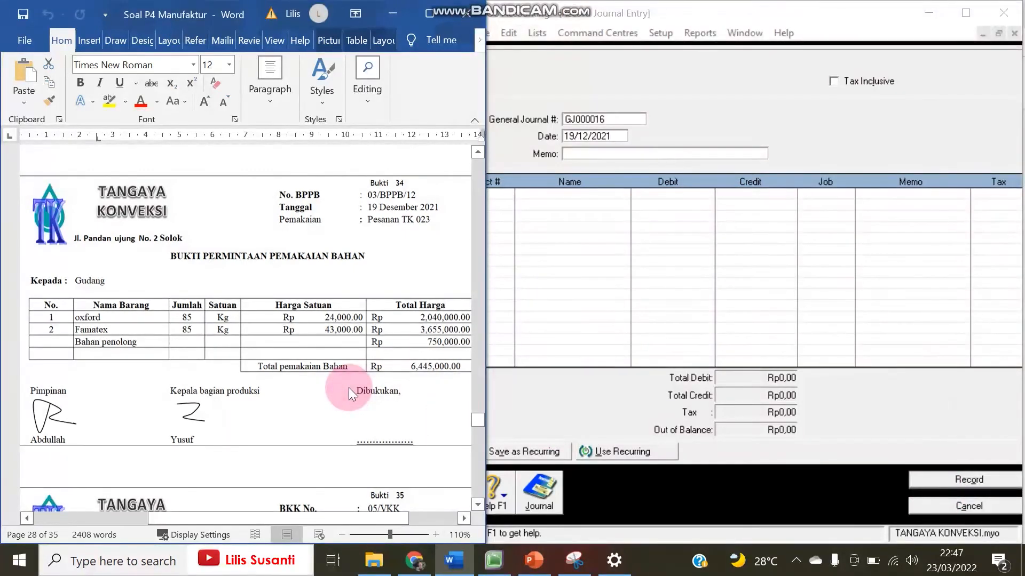
scroll(349, 389, down, 9)
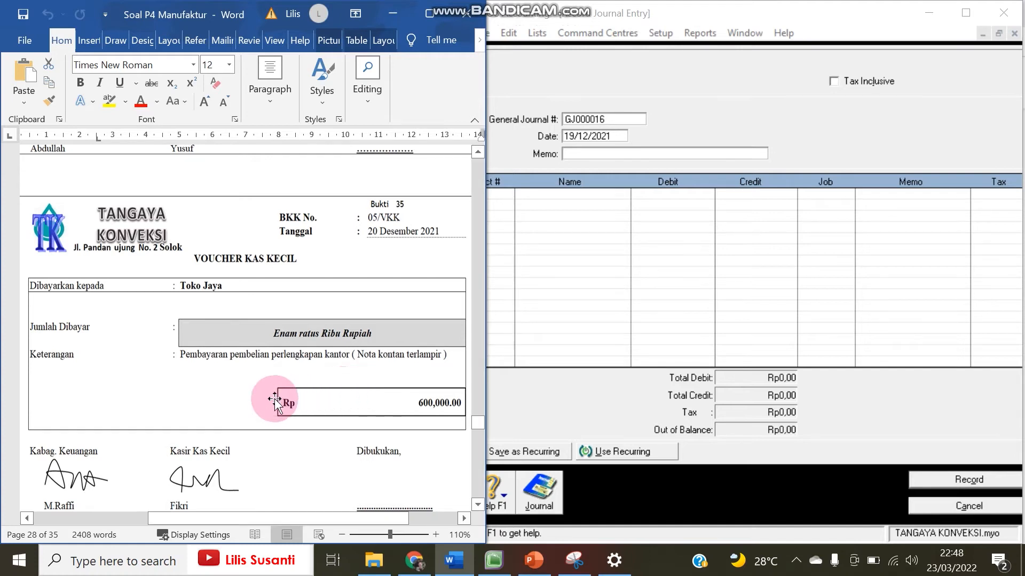
scroll(262, 368, down, 10)
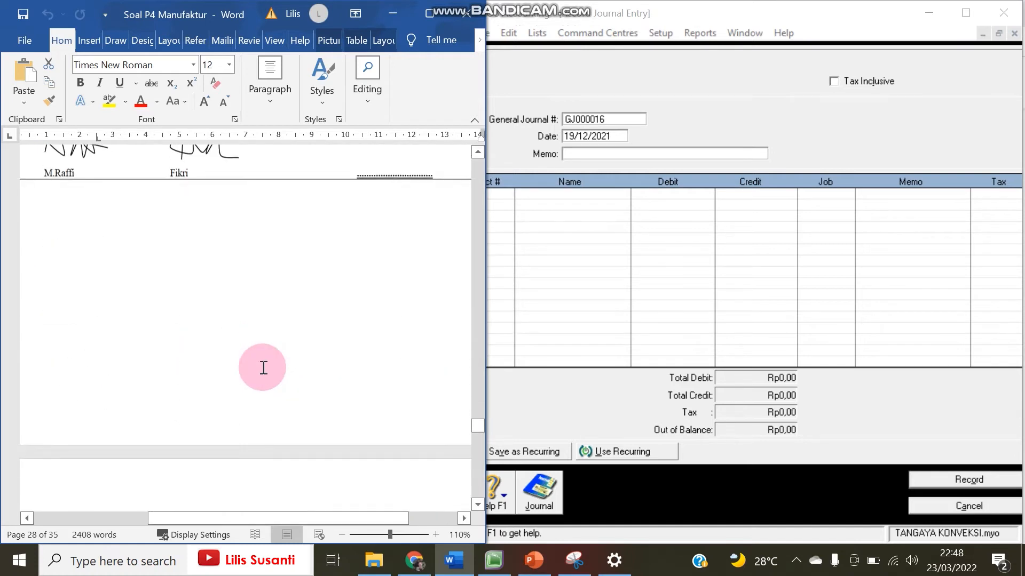
scroll(262, 368, down, 5)
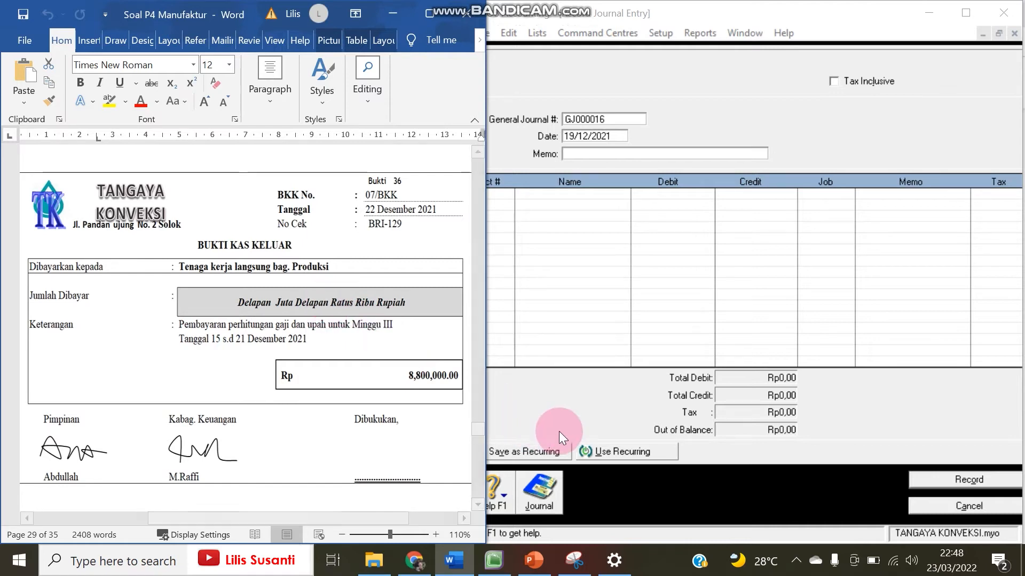
click(580, 415)
click(927, 513)
click(618, 121)
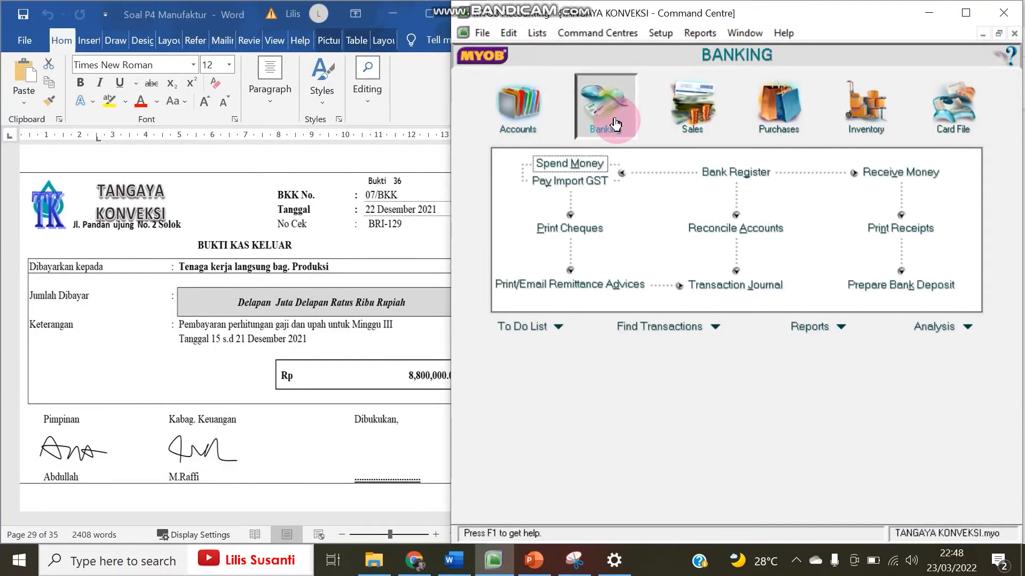
click(596, 160)
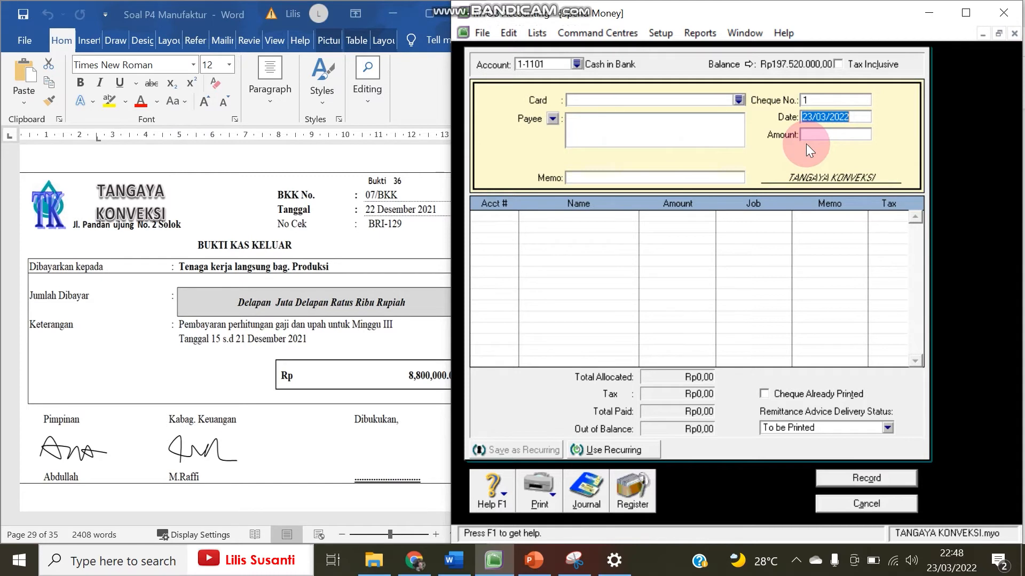
Set the payment's date to 22/12/2021 and its amount to Rp8,800,000.
text(22/12/2)
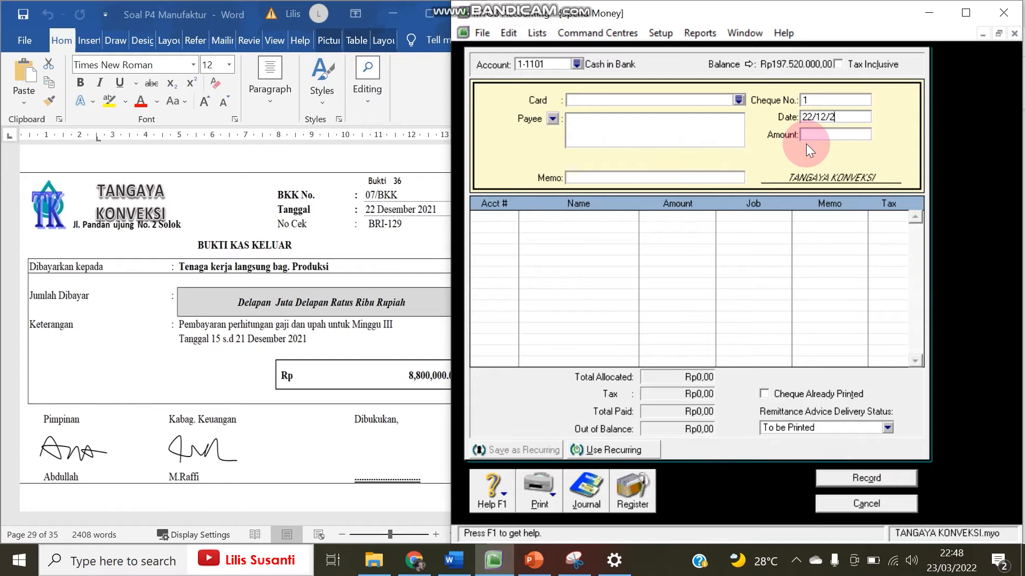
key(shift+Home)
key(BackSpace)
text(22/2)
key(Tab)
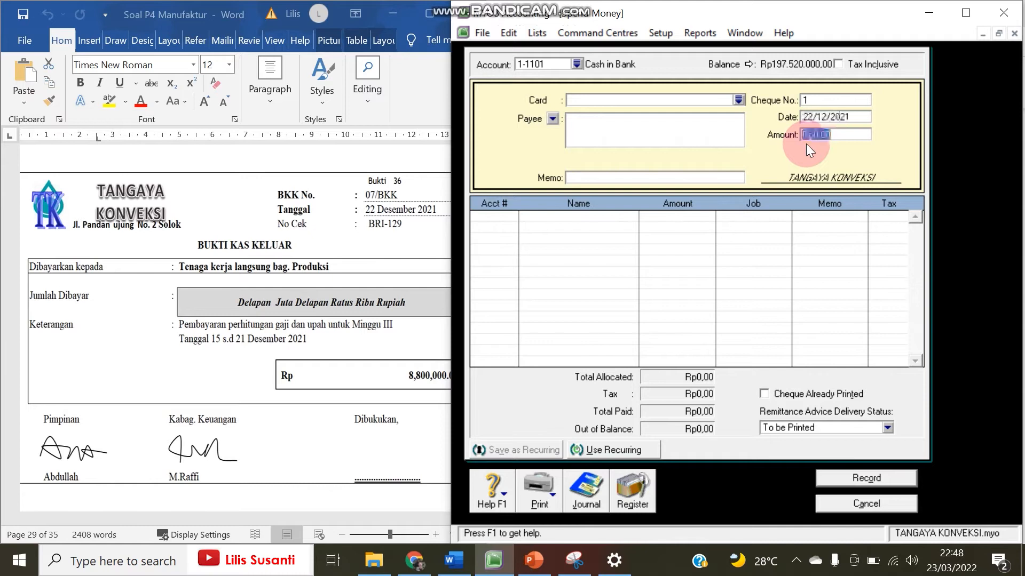
text(8.800.0)
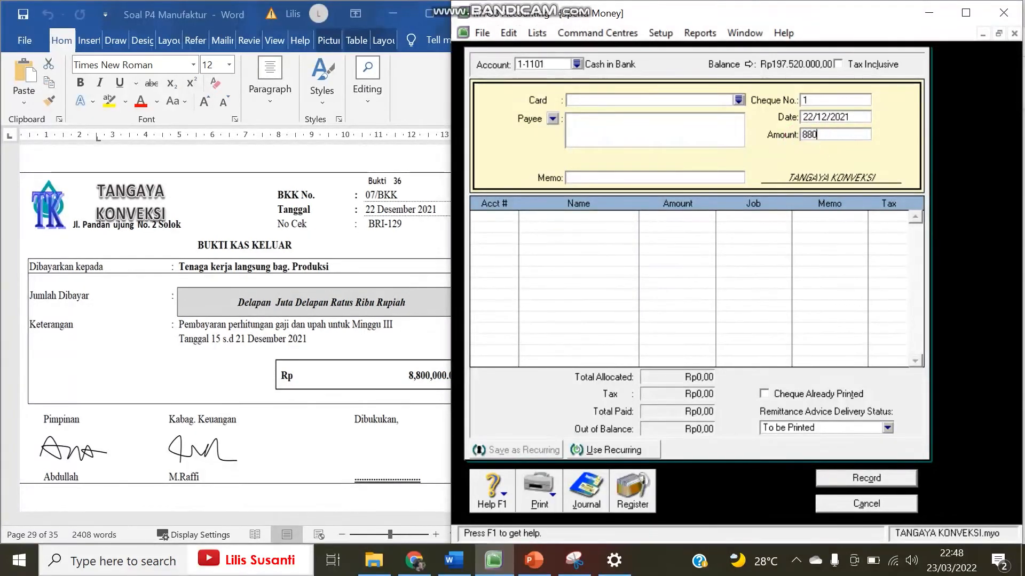
text(0000)
key(Tab)
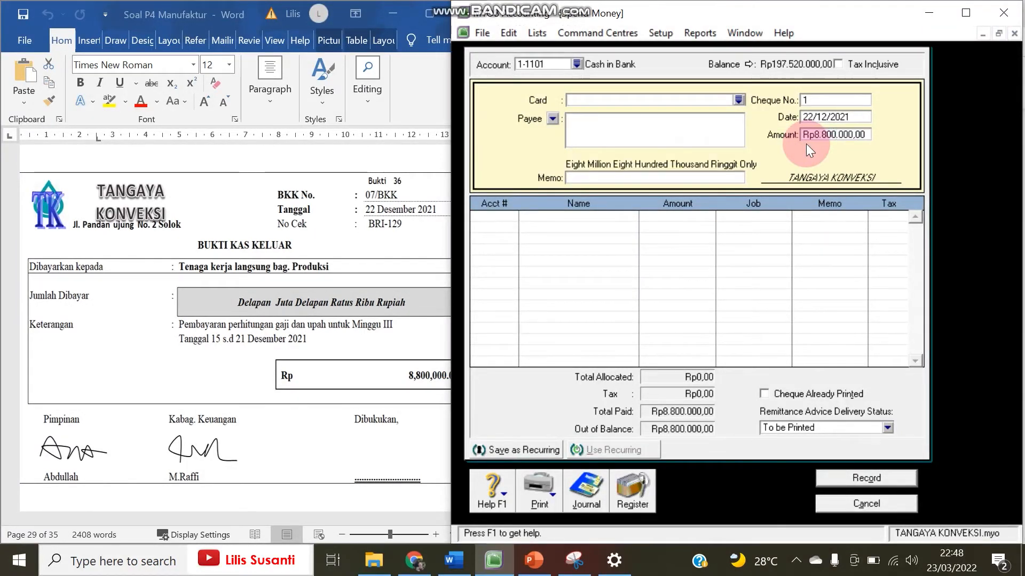
Enter 07/BKK as the cheque number and "Pembayaran Gaji dan Upah" as the payment's memo.
click(814, 99)
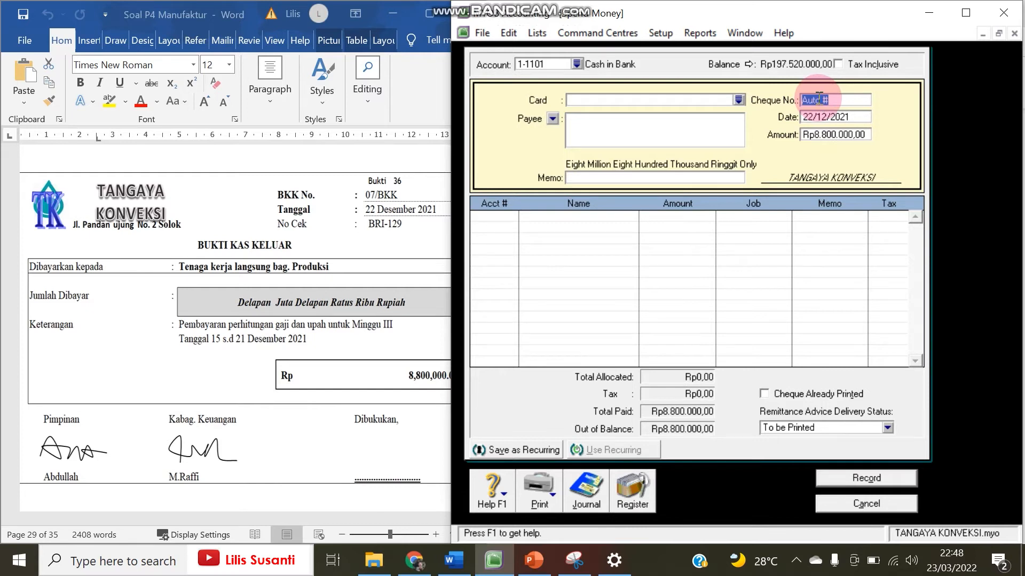
text(07/BKK)
key(Tab)
key(Tab)
key(Tab)
key(Tab)
key(Tab)
text(Pem)
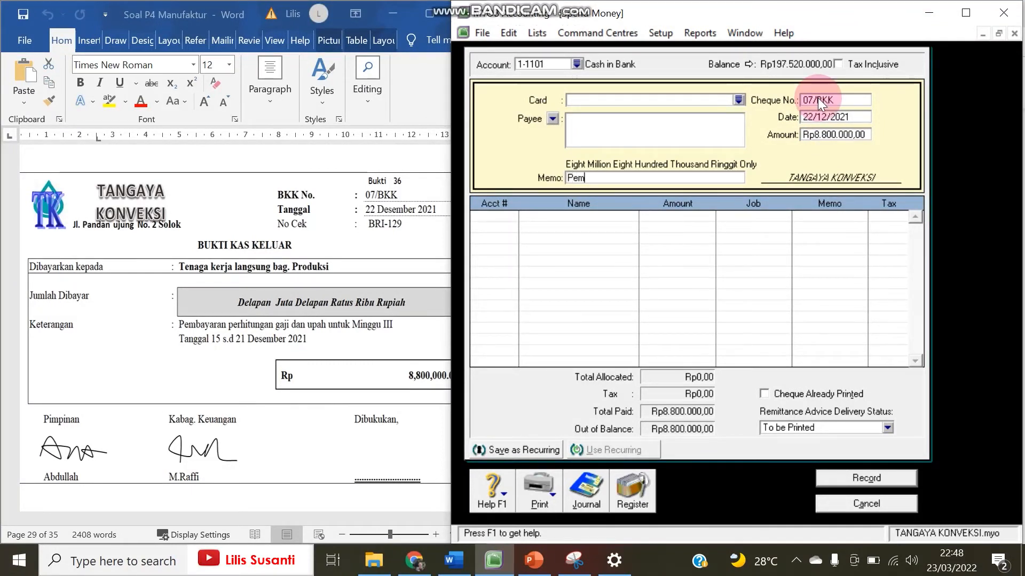
text(bayaran)
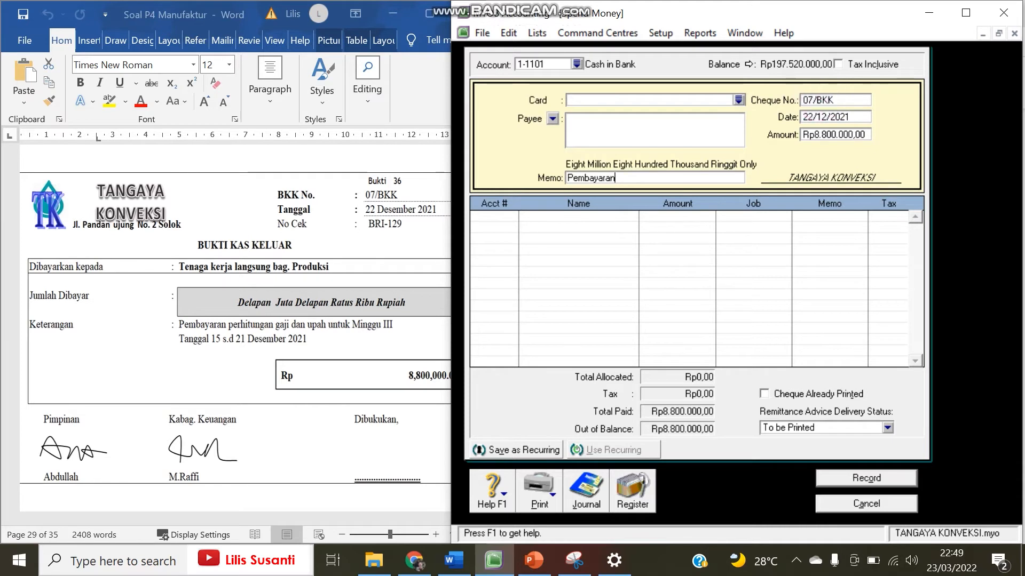
text( Gaji)
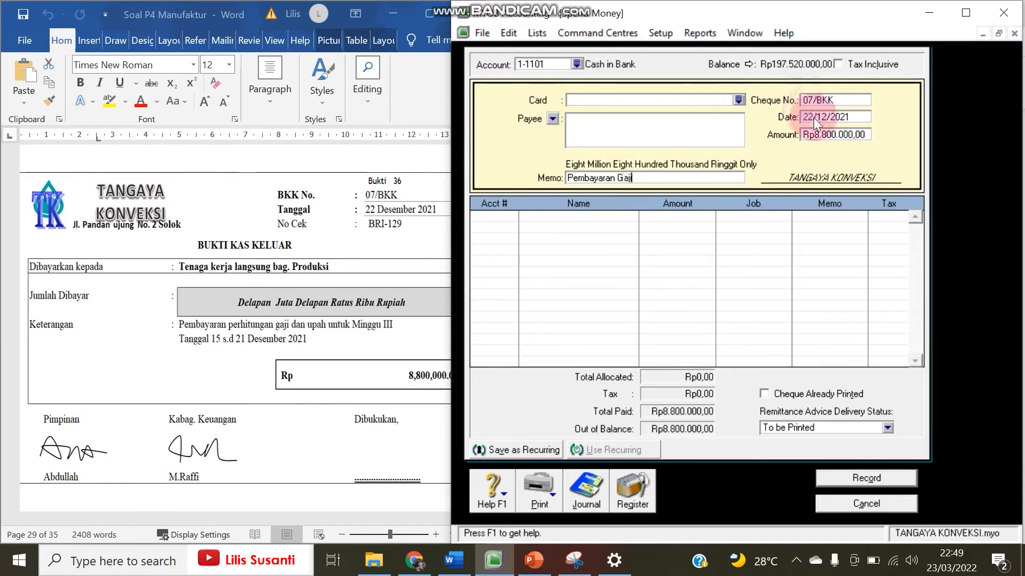
text( da)
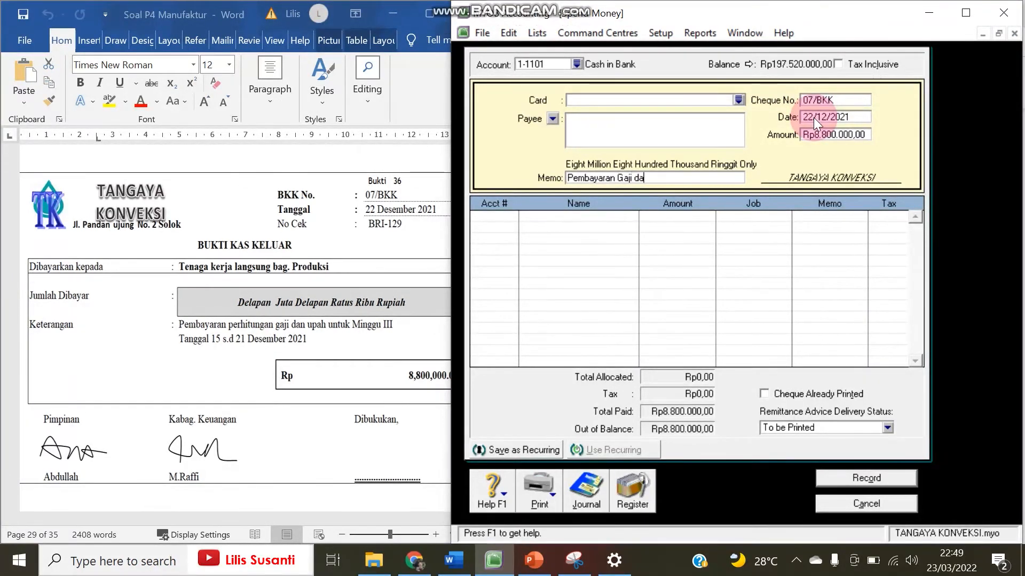
text(n Upah)
Allocate the Rp8,800,000 payment to account 5-3002, Goods in Process - Direct Wage.
click(347, 245)
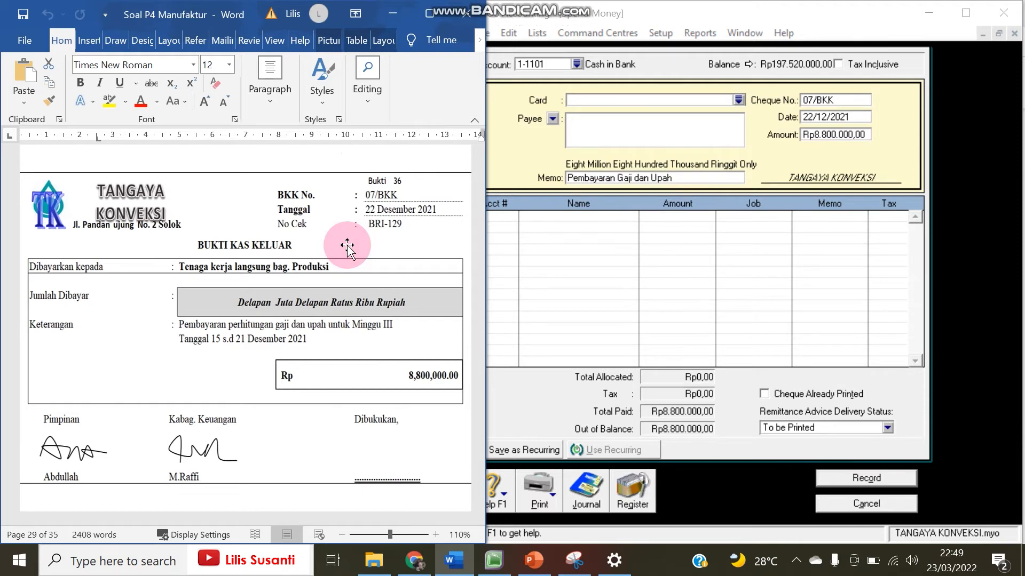
click(504, 218)
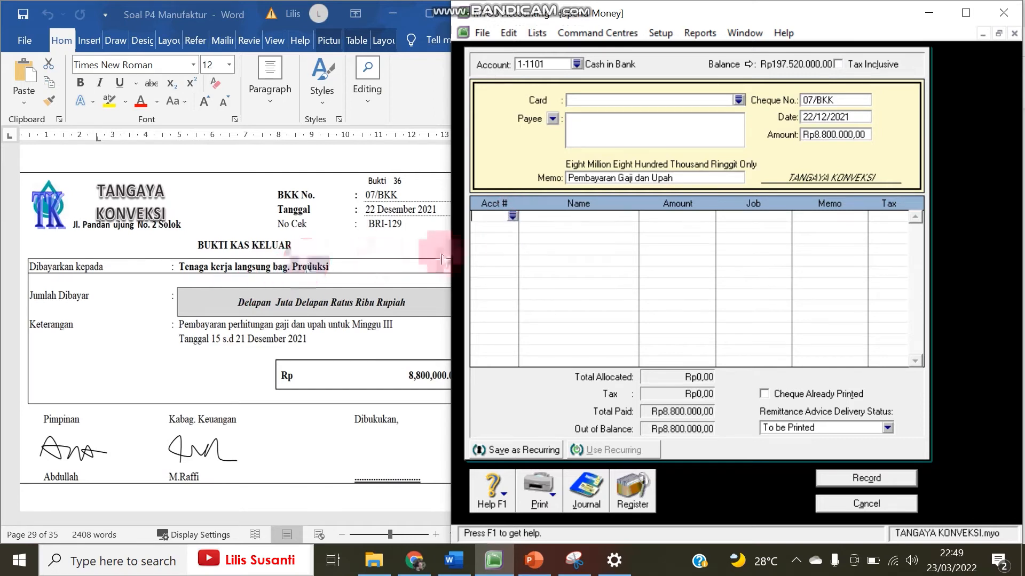
text(6-)
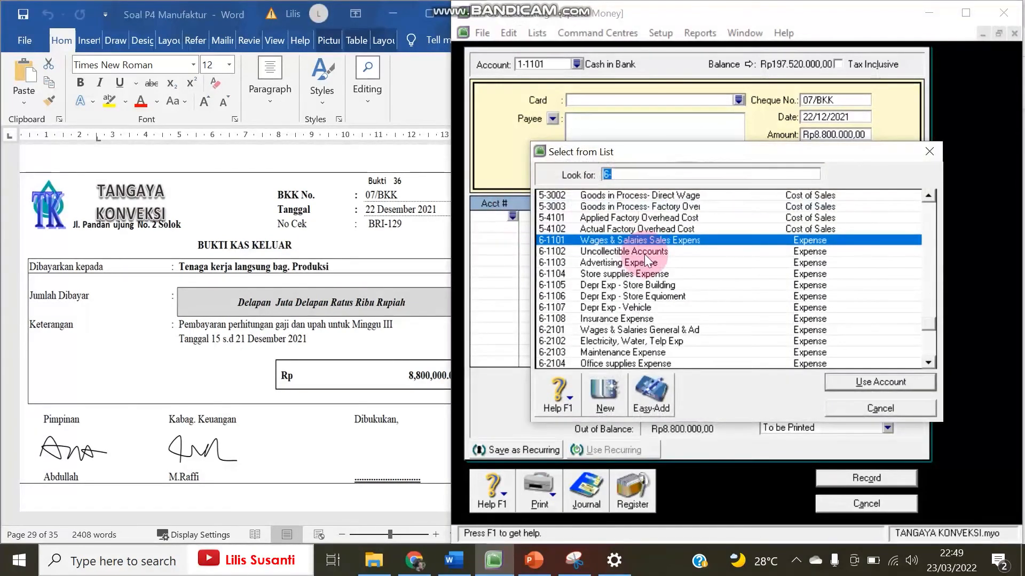
click(629, 195)
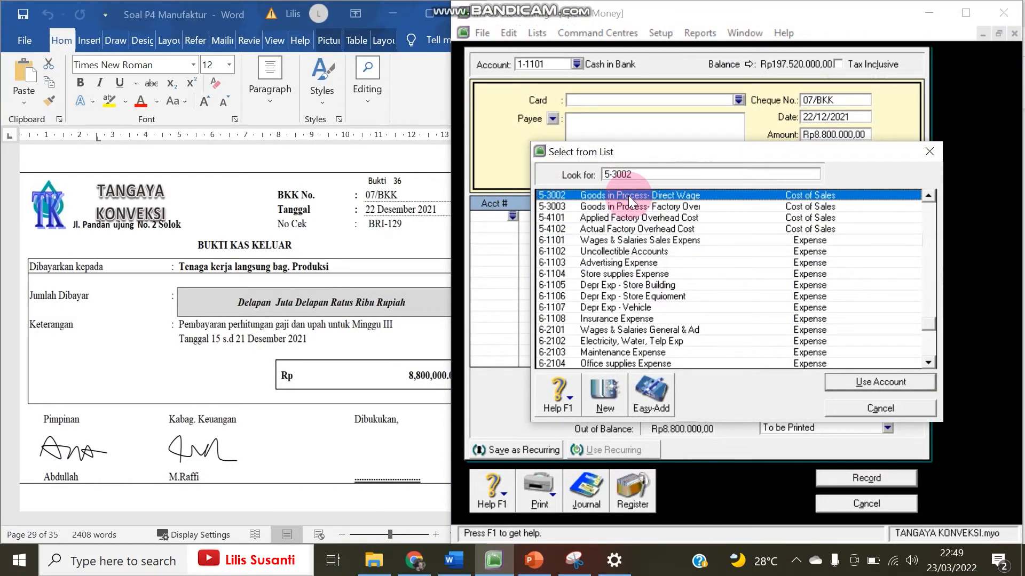
double_click(629, 195)
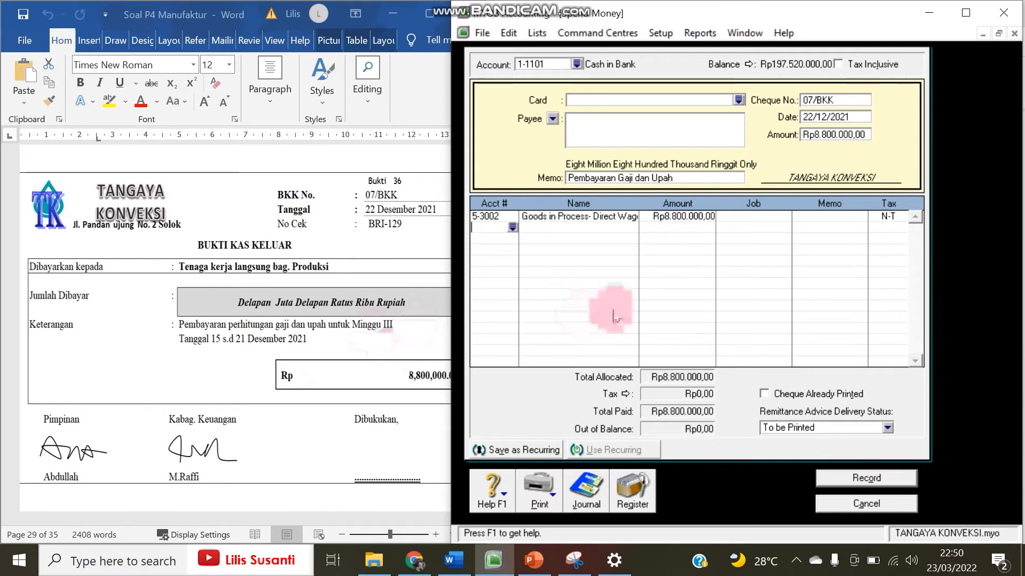
Review the wage payment's transaction recap and record the payment.
key(ctrl+r)
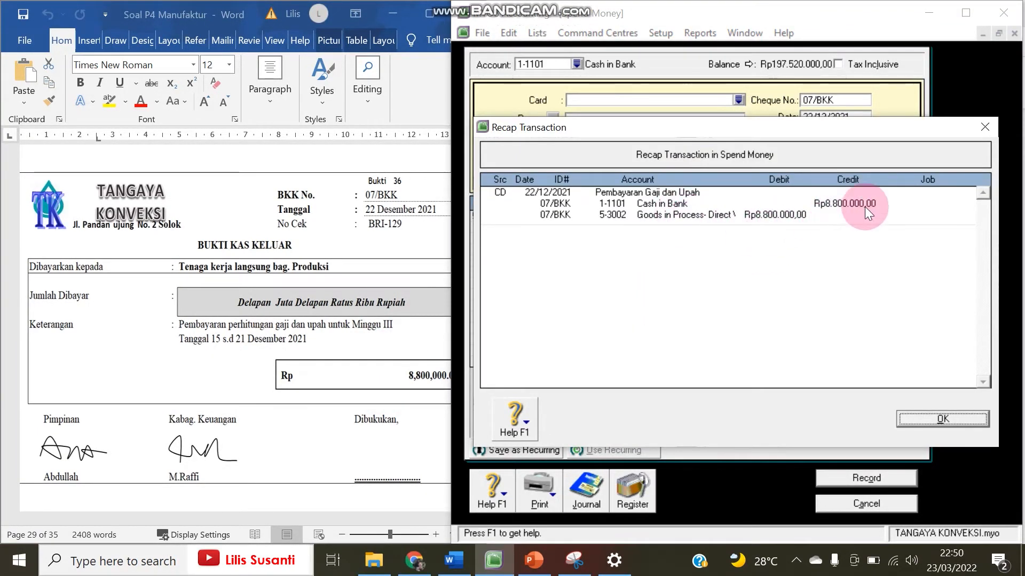
click(910, 421)
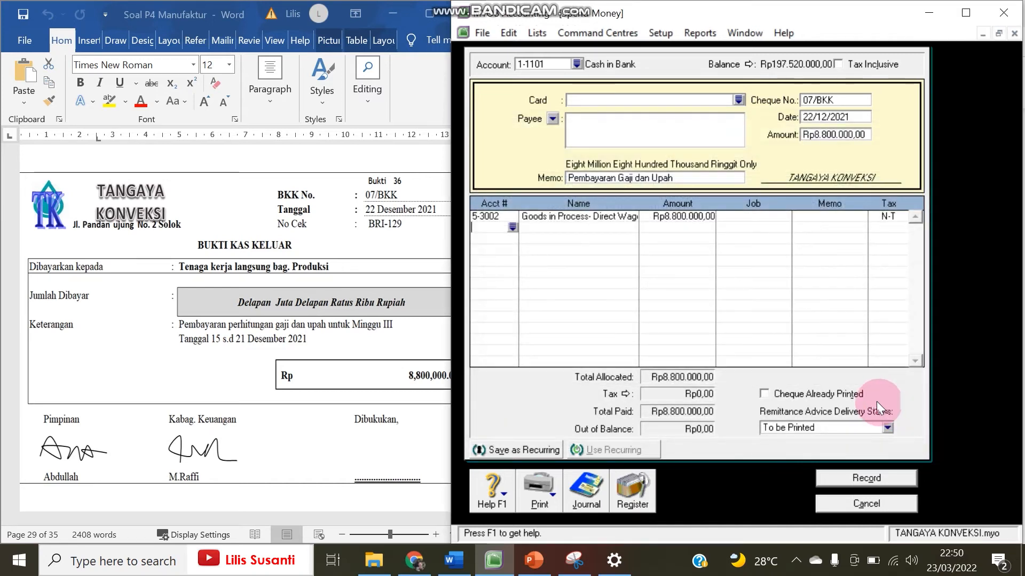
click(869, 476)
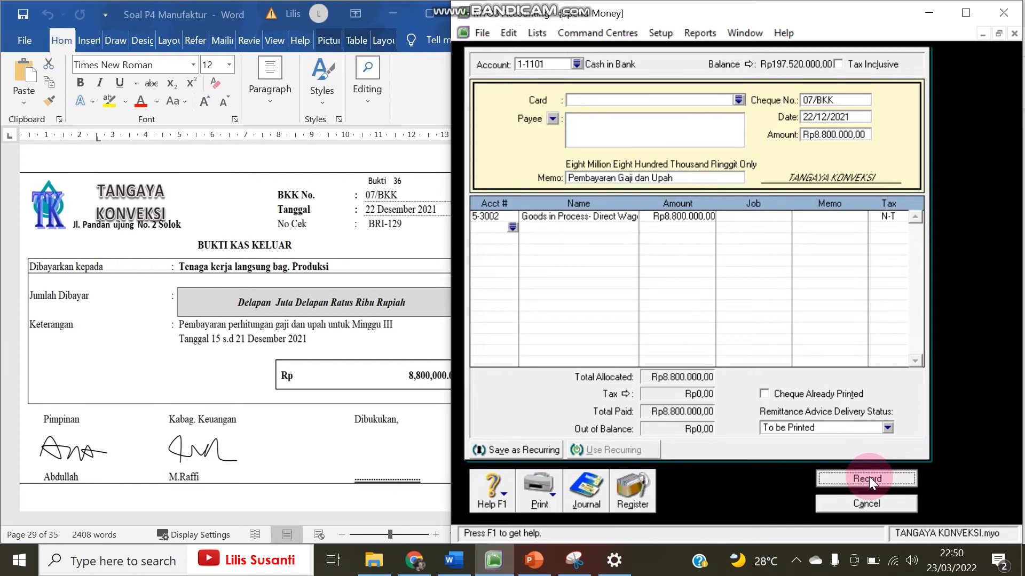
Go on to the Bukti 37 cash receipt in the Word document and close MYOB's empty Spend Money form.
click(321, 375)
scroll(320, 375, down, 10)
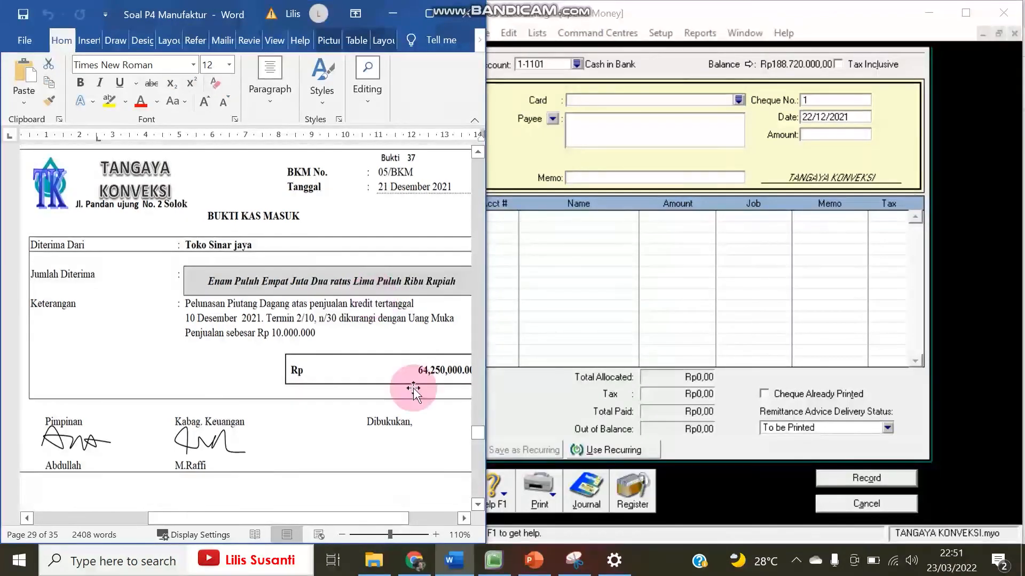
click(825, 501)
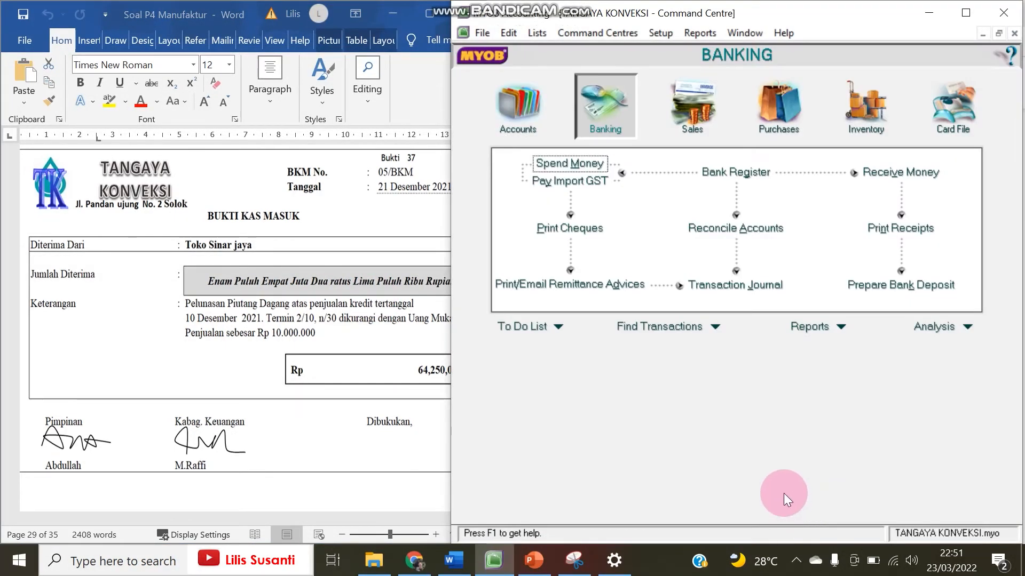
click(302, 419)
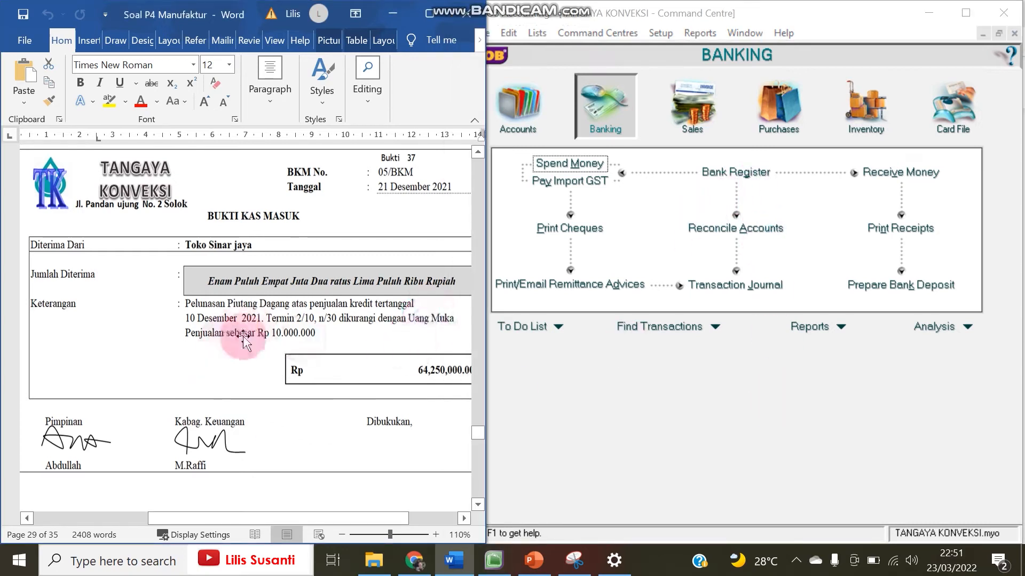
click(629, 227)
Start a new sales invoice for customer Toko Sinar Jaya without using the existing order.
click(692, 127)
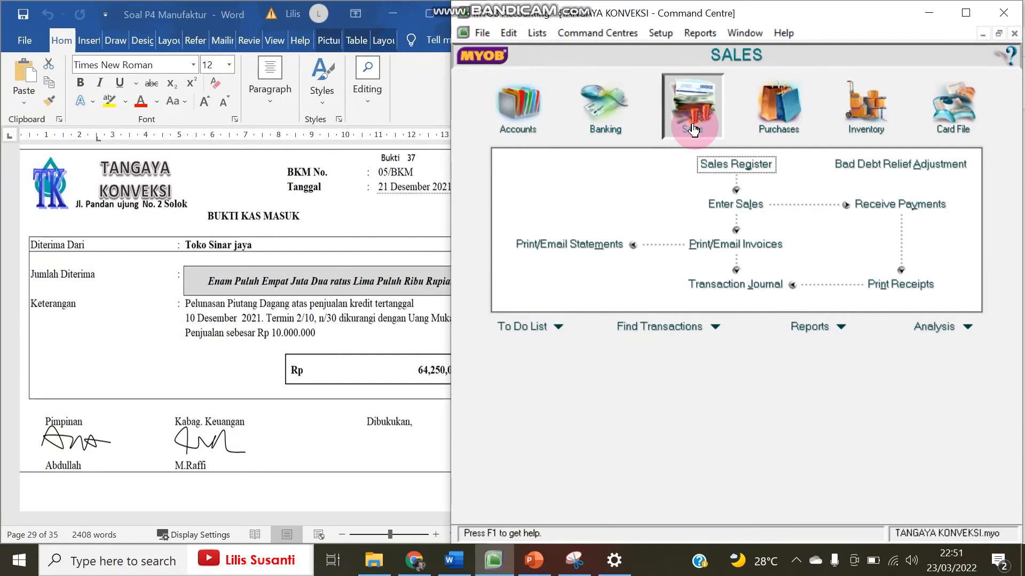
click(723, 205)
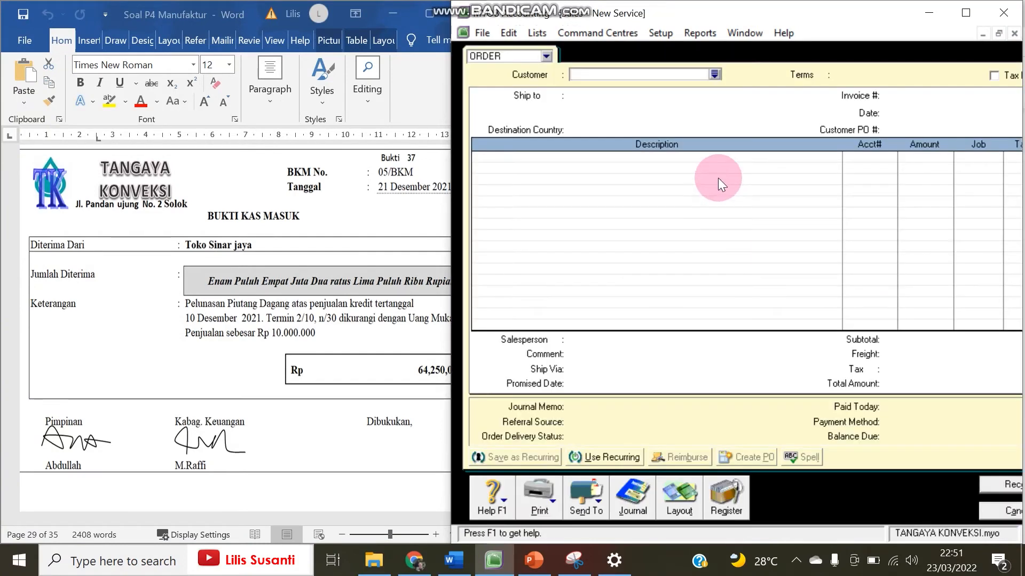
click(546, 55)
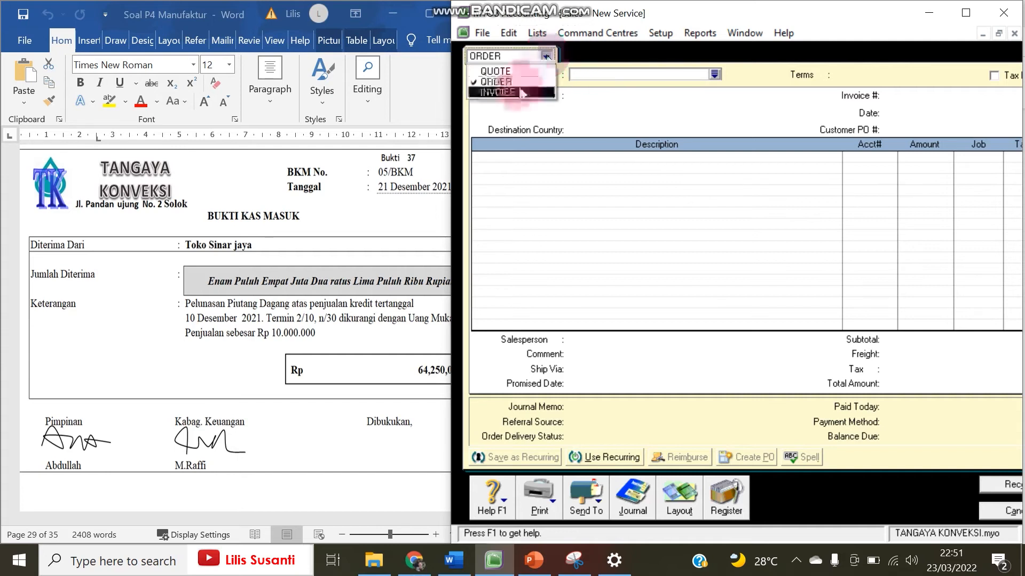
click(530, 88)
click(714, 74)
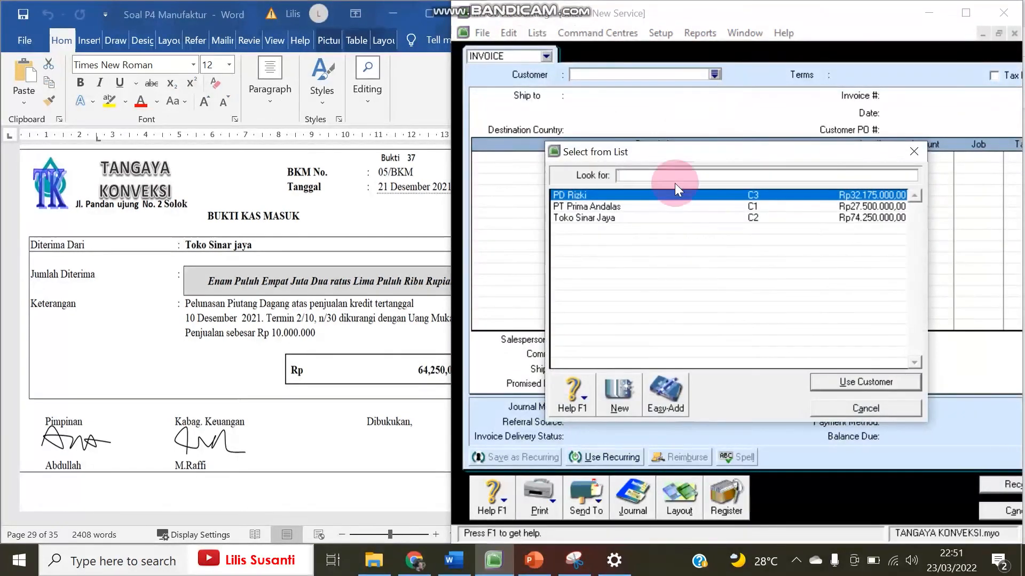
double_click(654, 219)
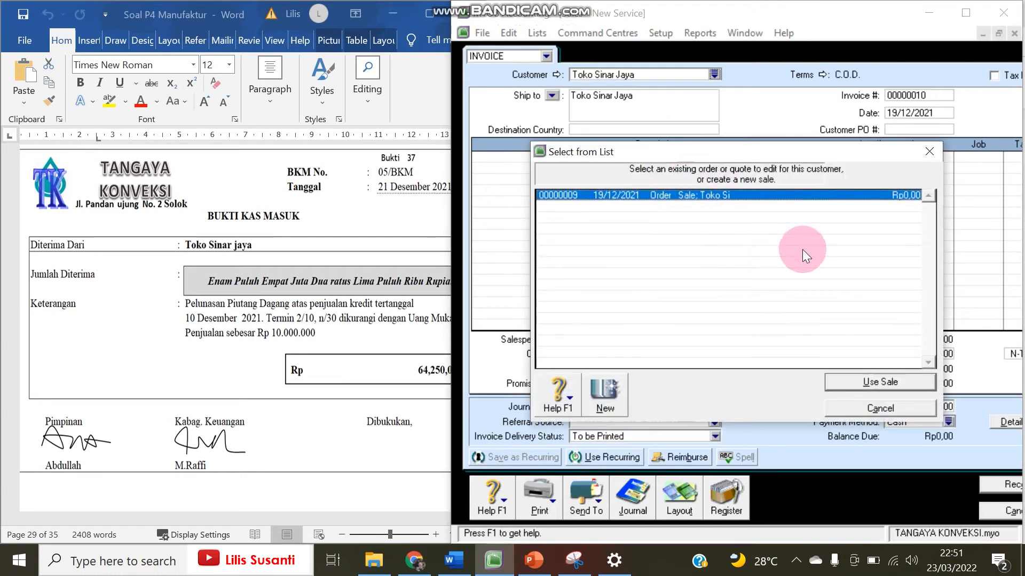
click(906, 410)
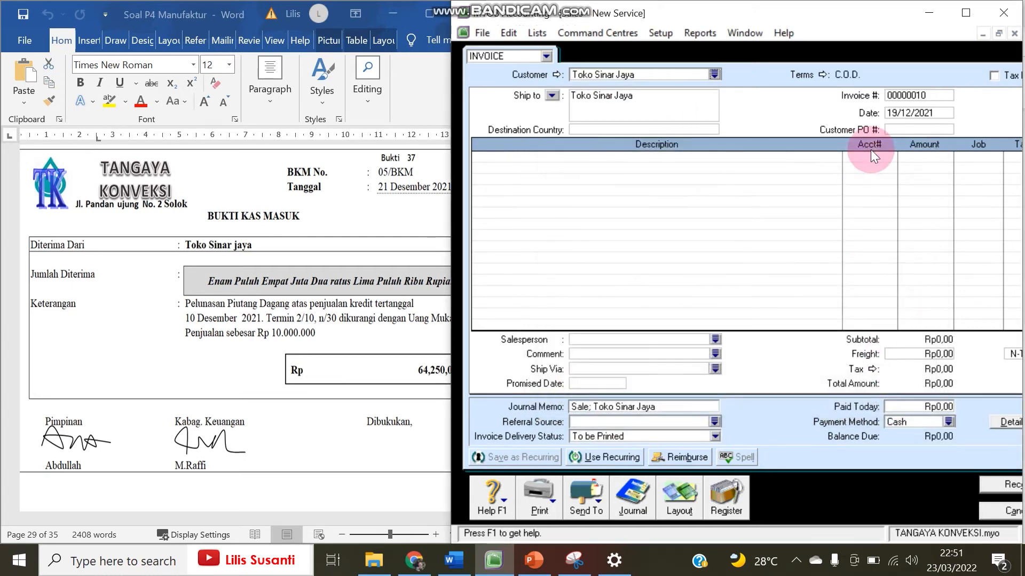
Date the invoice 21/12/2021 and enter "Uang Muka Penjualan" as its first line description.
click(892, 112)
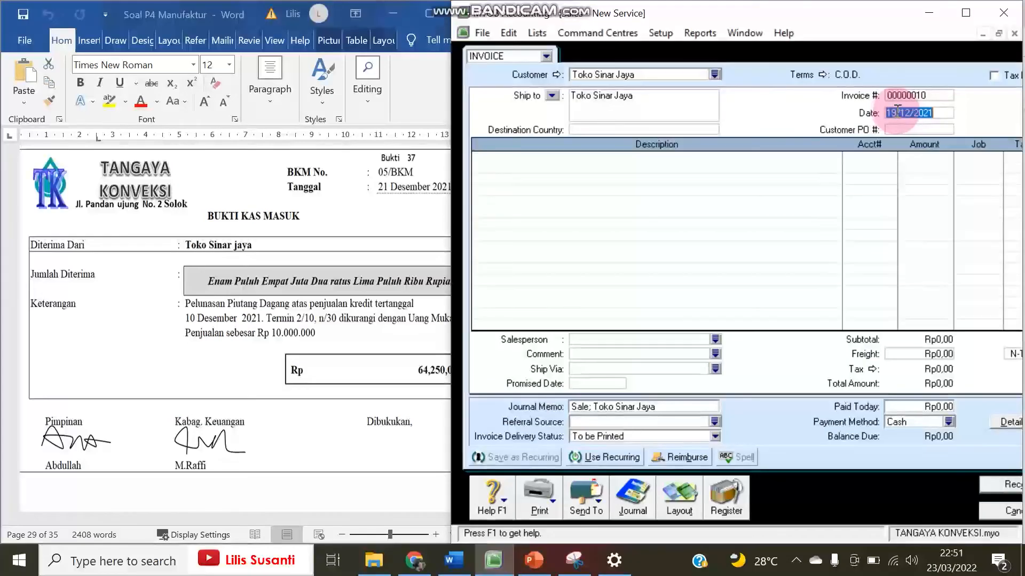
click(893, 113)
drag(867, 118, 855, 124)
text(21)
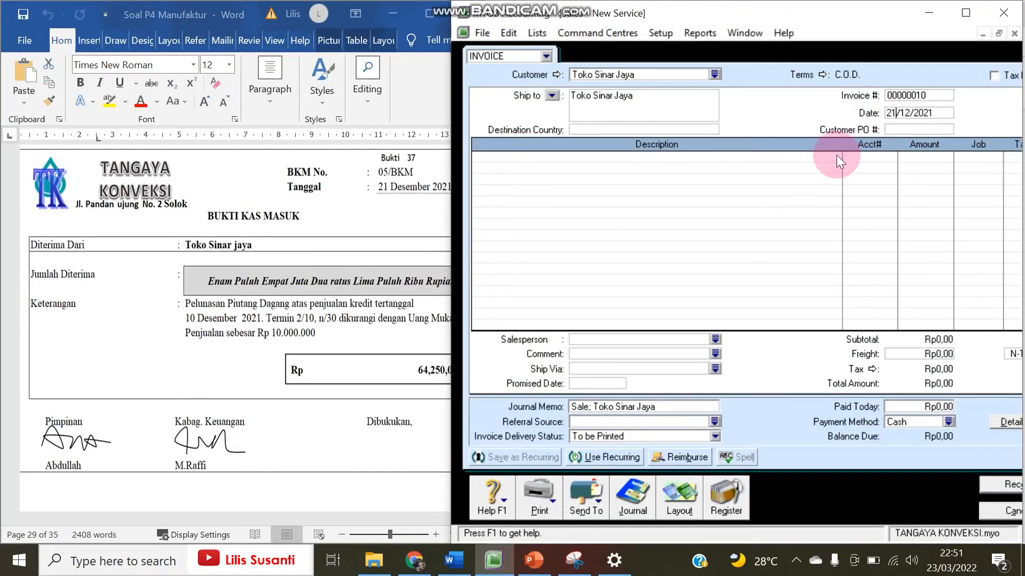
key(Tab)
click(562, 160)
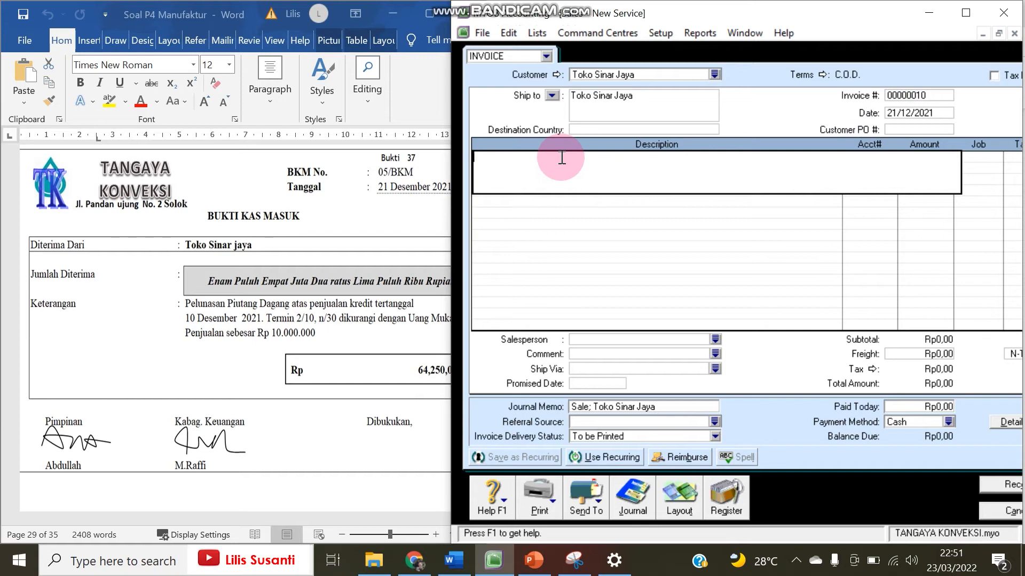
text(Uang Muka Penjualan)
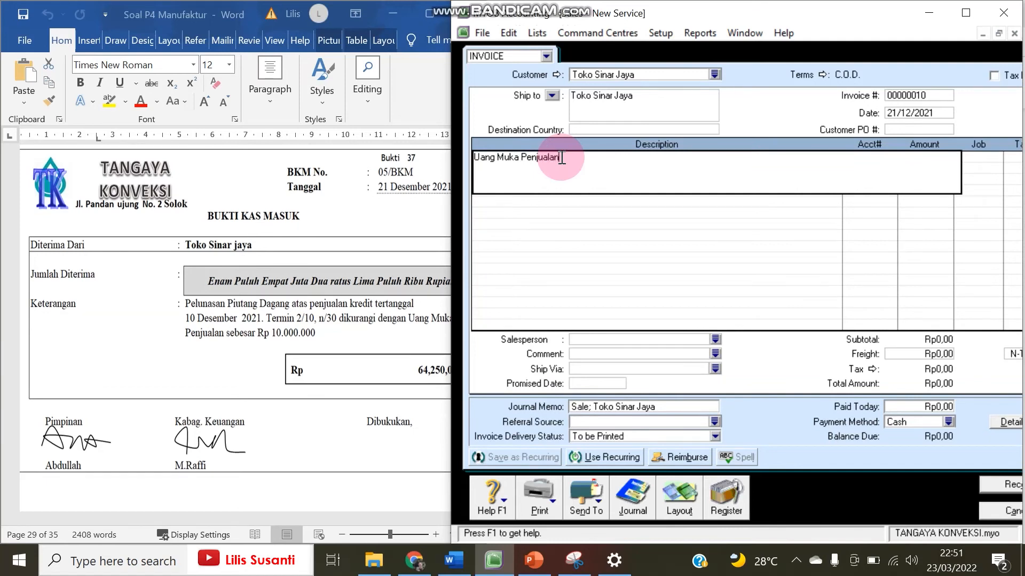
key(Tab)
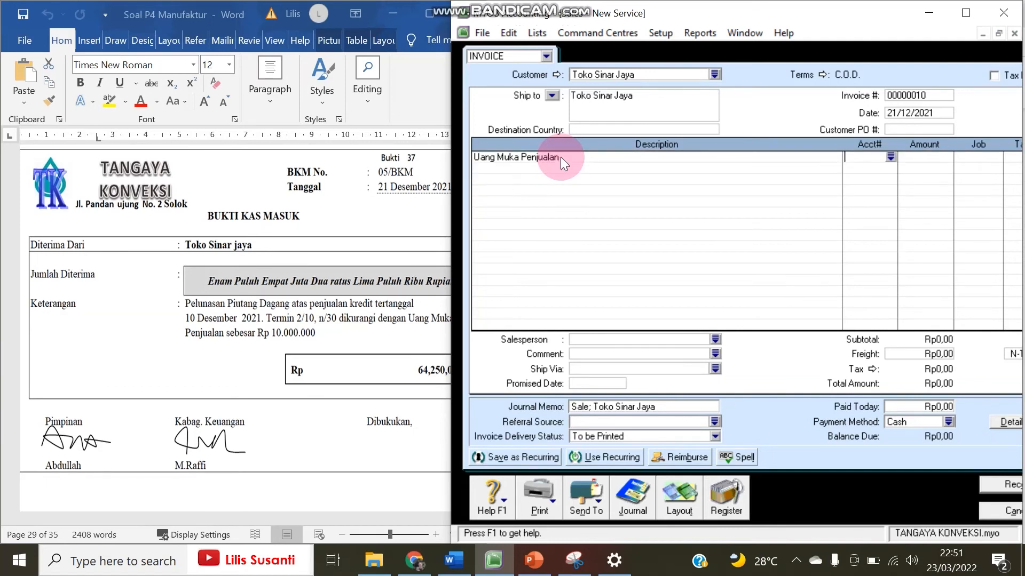
Assign account 2-1105, Prepaid Income, to the Uang Muka Penjualan line with an amount of -Rp10,000,000.
click(889, 156)
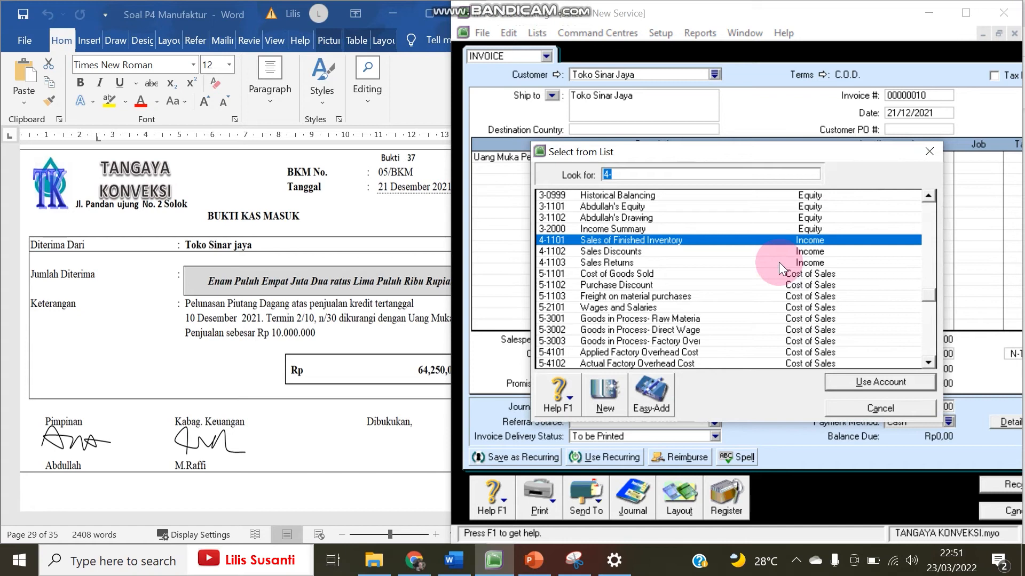
text(2)
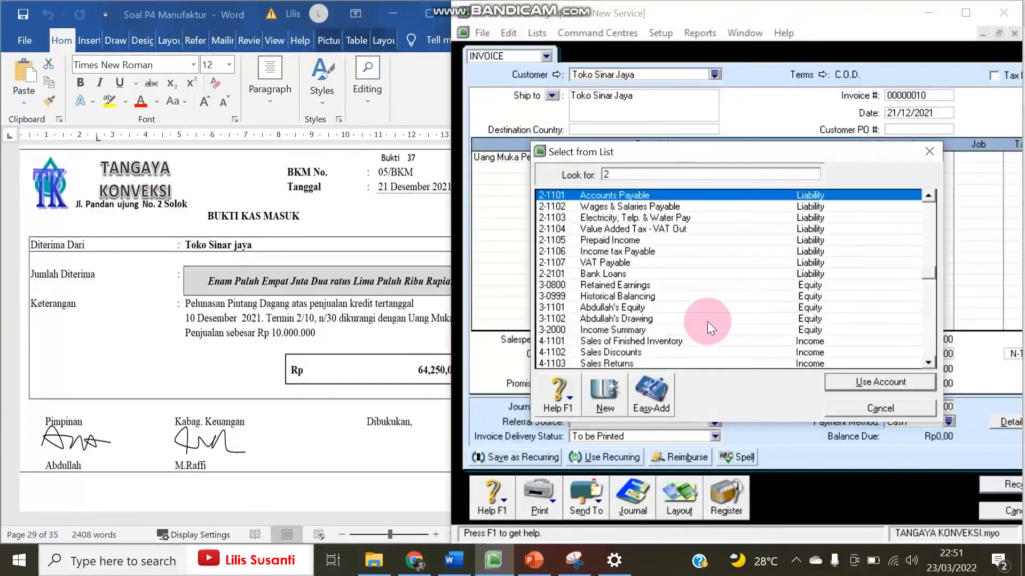
text(-1105)
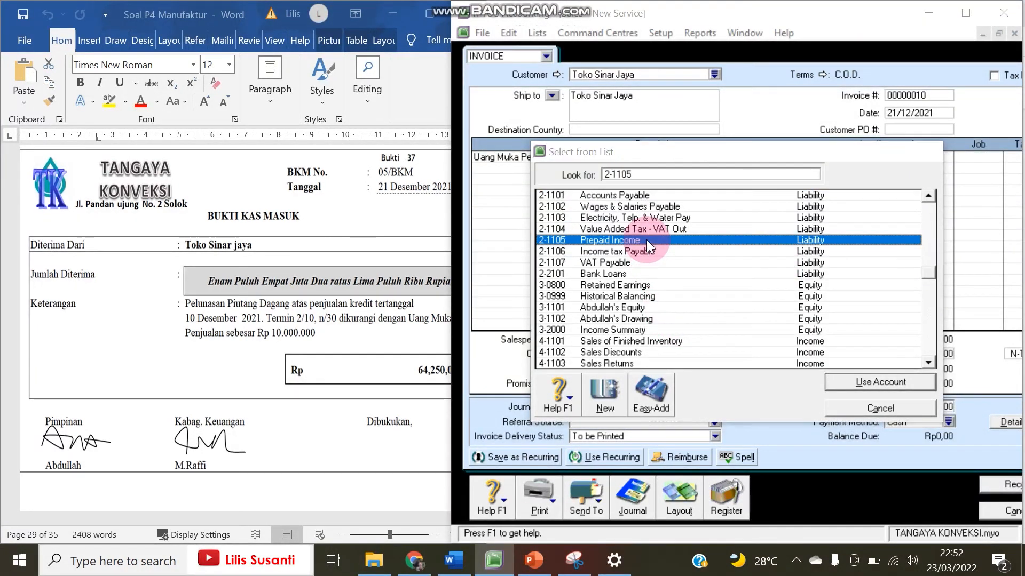
key(Return)
click(735, 336)
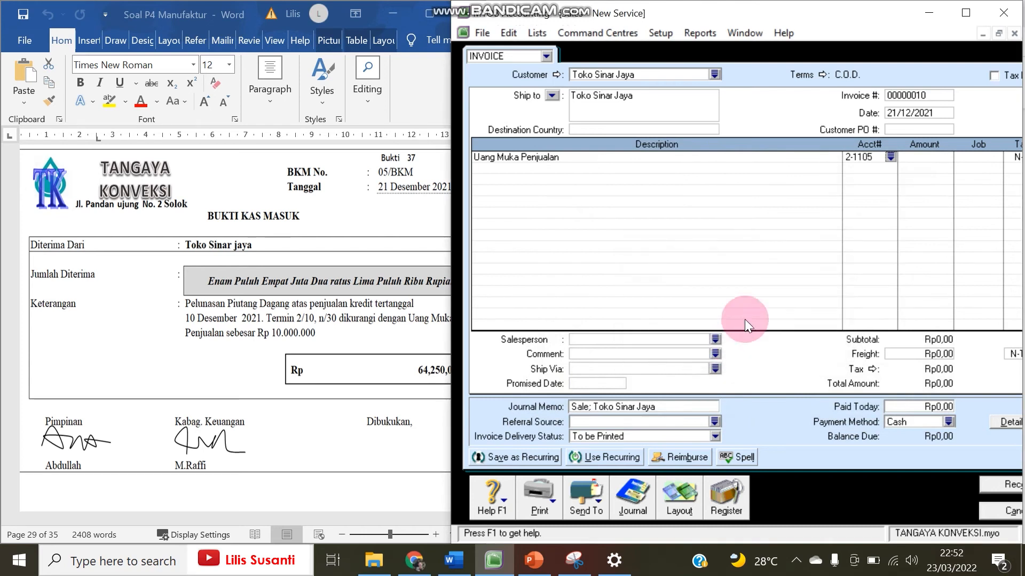
click(916, 157)
text(-10000000)
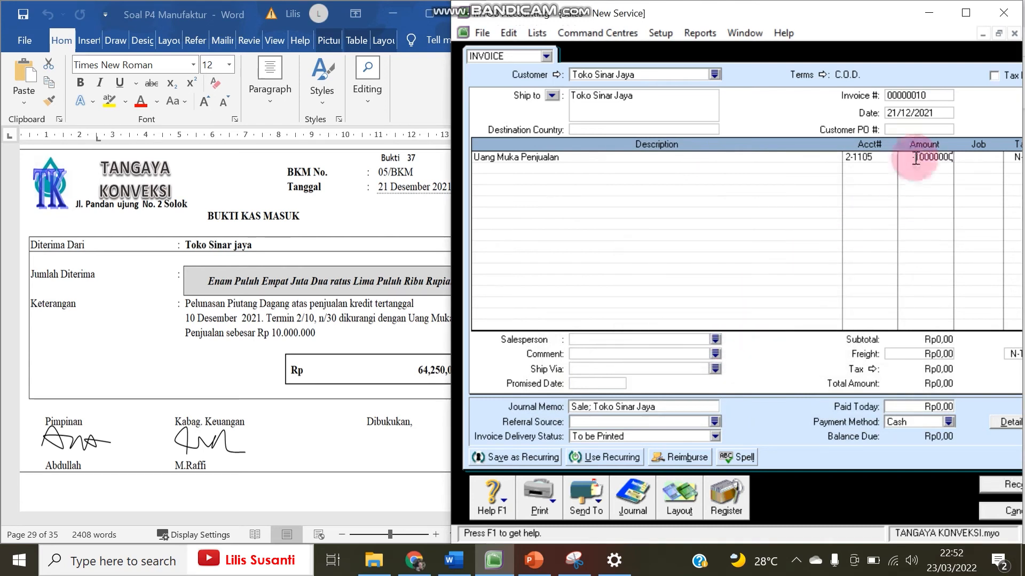
key(Return)
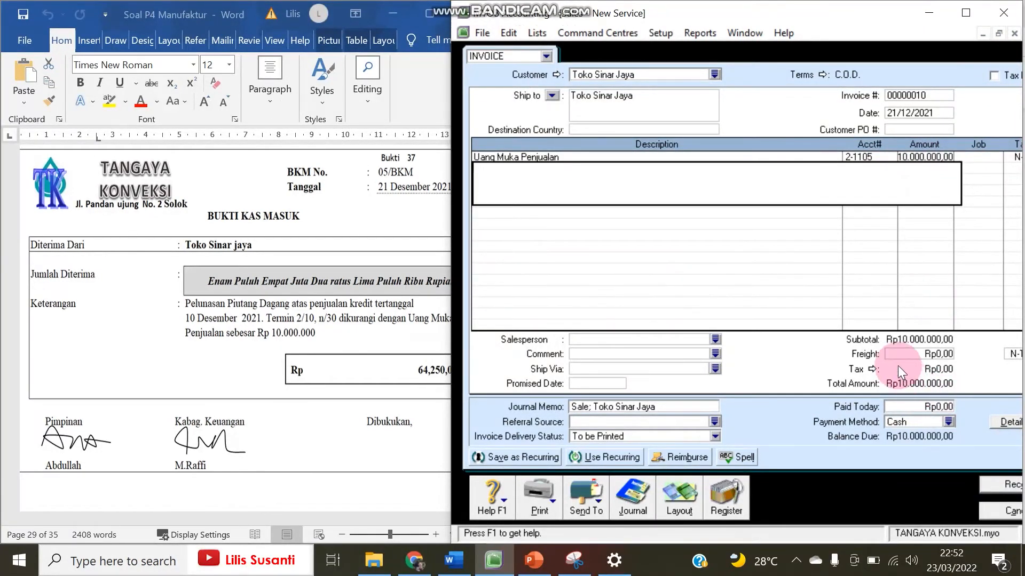
click(911, 157)
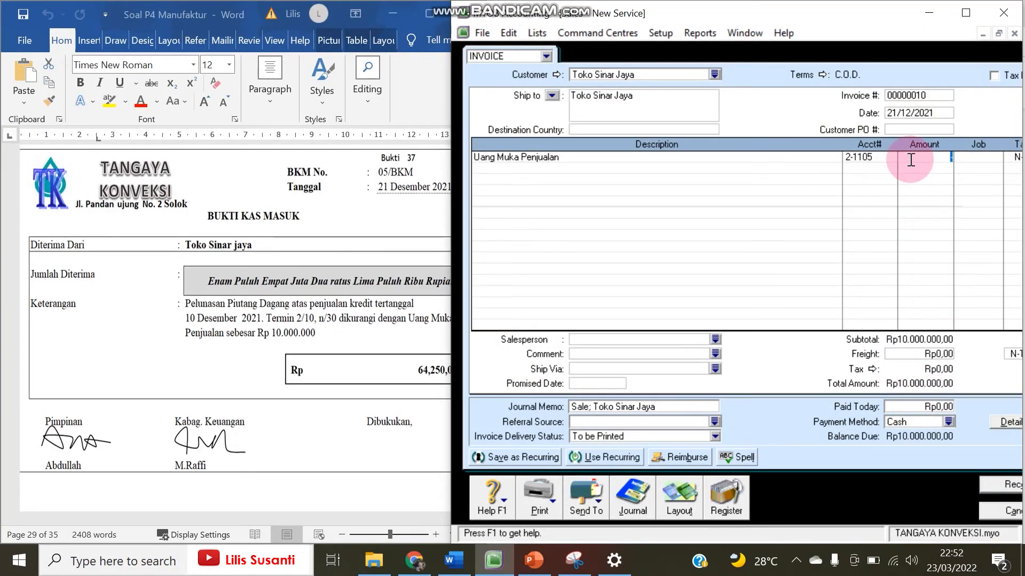
key(BackSpace)
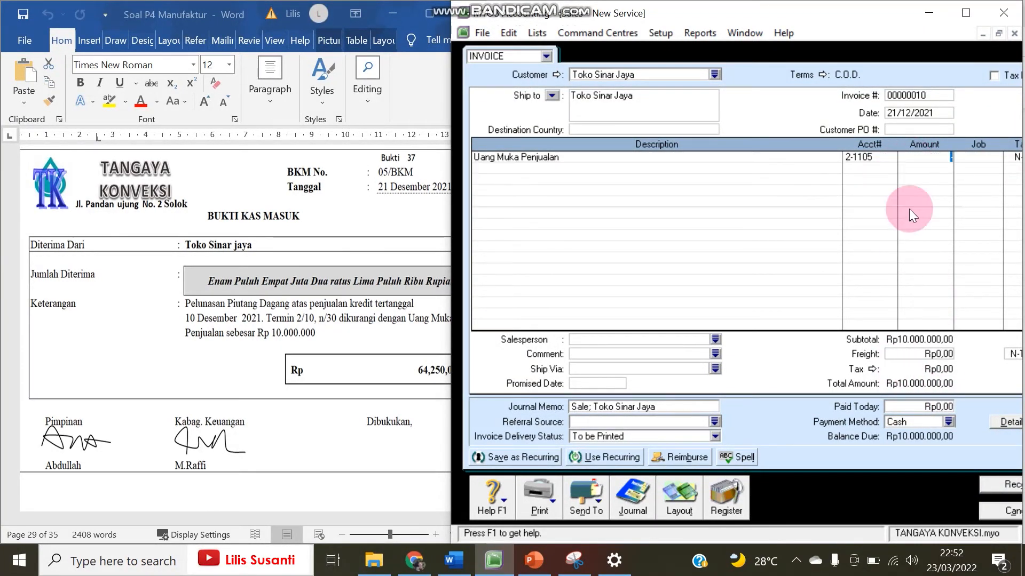
Record the down-payment invoice, ignoring all spelling suggestions.
click(996, 480)
click(632, 300)
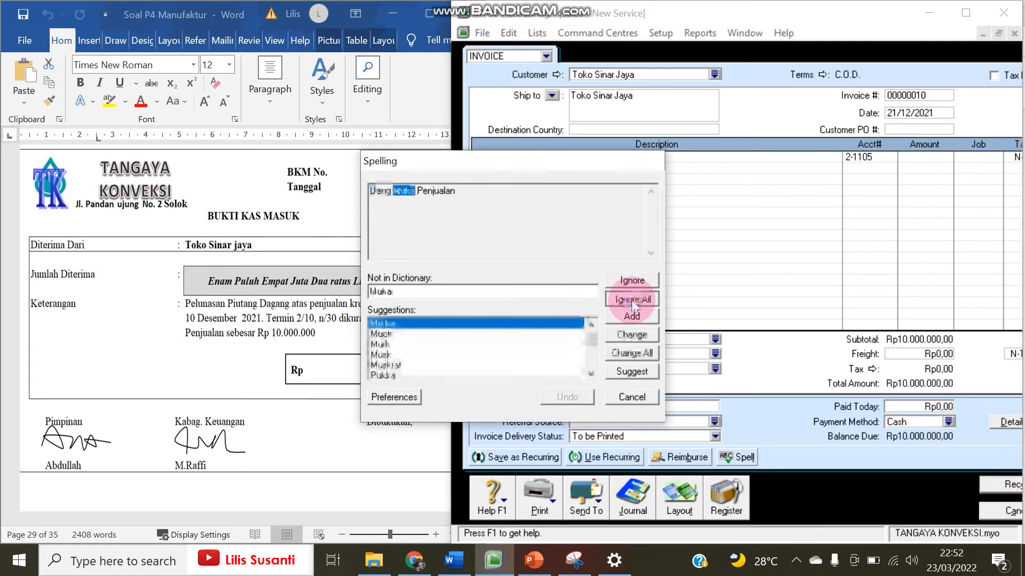
click(632, 300)
click(632, 300)
Find Toko Sinar Jaya's credit among the Sales Register's returns and credits and start applying it to a sale.
click(732, 505)
click(787, 58)
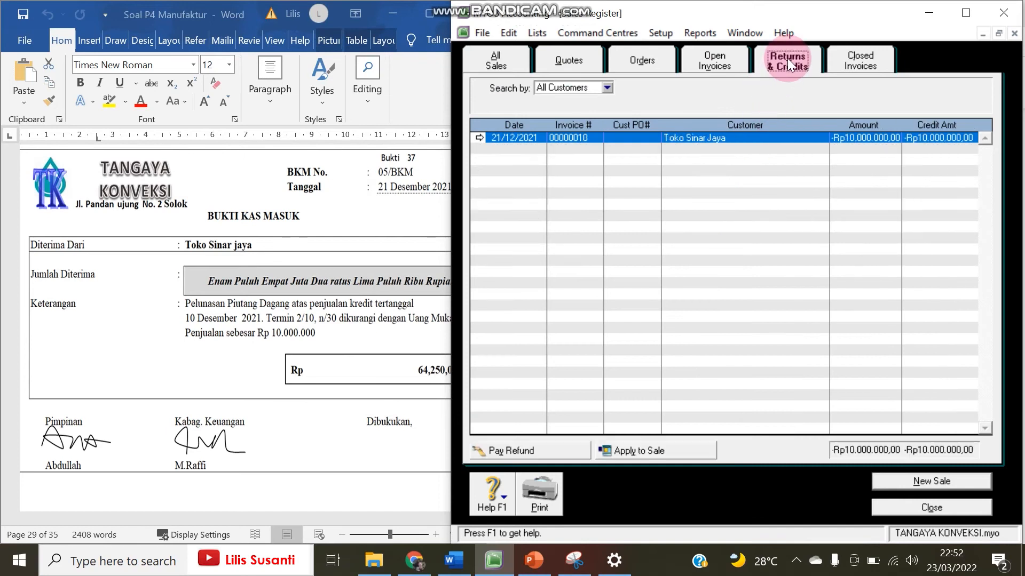
click(641, 450)
Set the credit settlement's date to 21/12/2021.
click(848, 85)
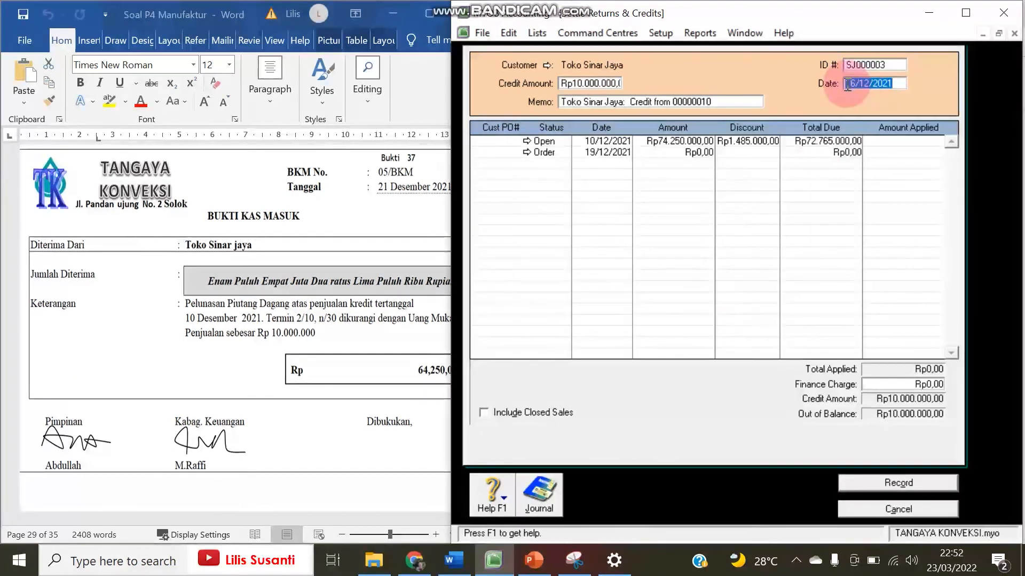
drag(857, 86, 835, 92)
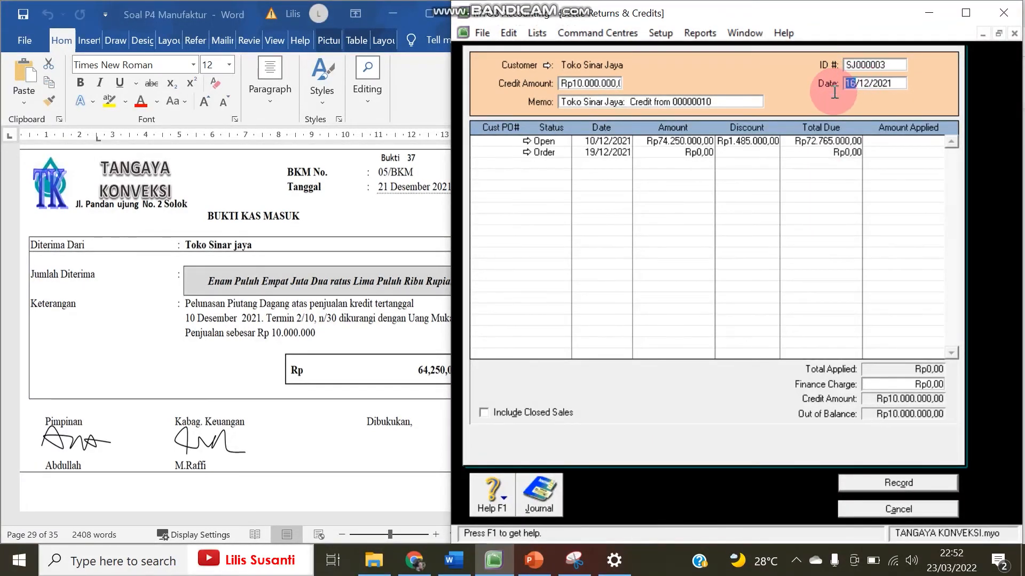
text(21)
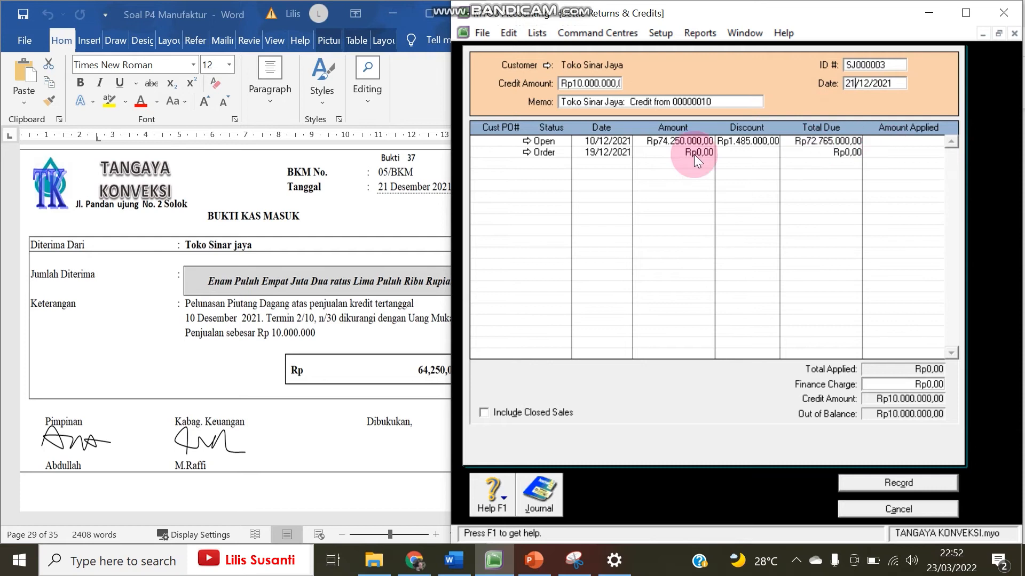
Apply the Rp10,000,000 credit to Toko Sinar Jaya's open sale of 10/12/2021, record the settlement and close the Sales Register.
click(885, 141)
key(Tab)
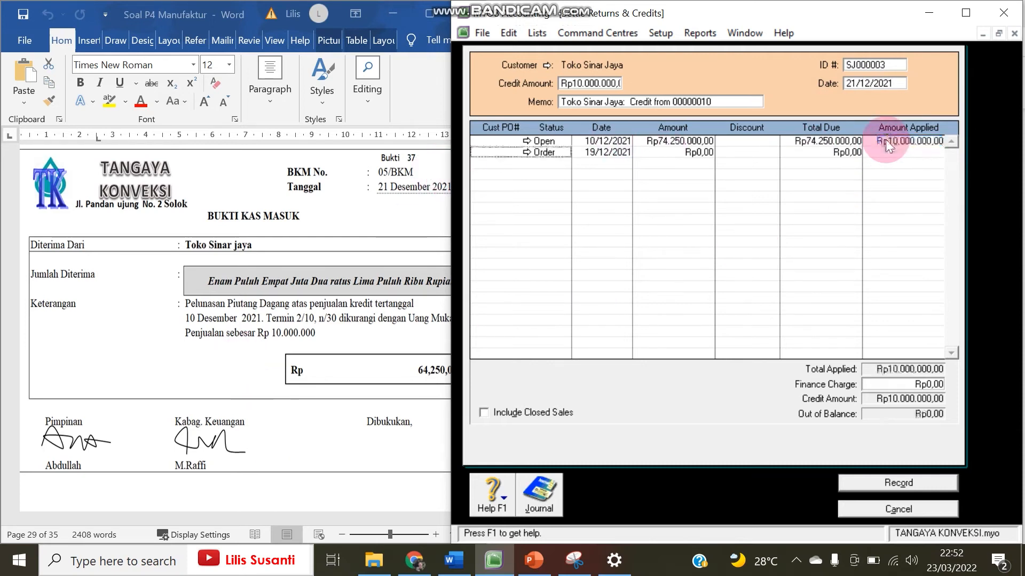
click(908, 486)
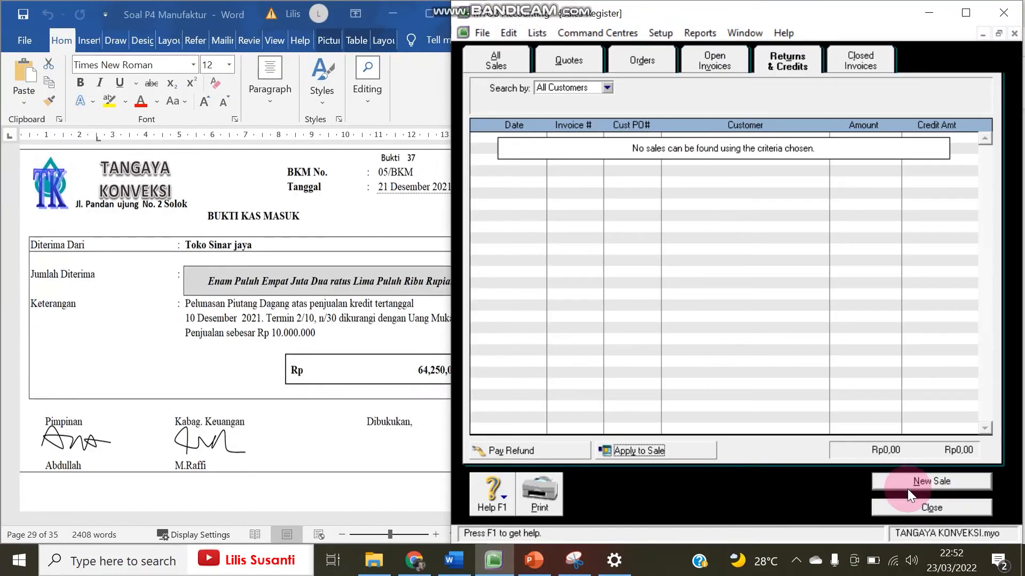
click(891, 510)
click(725, 498)
click(927, 504)
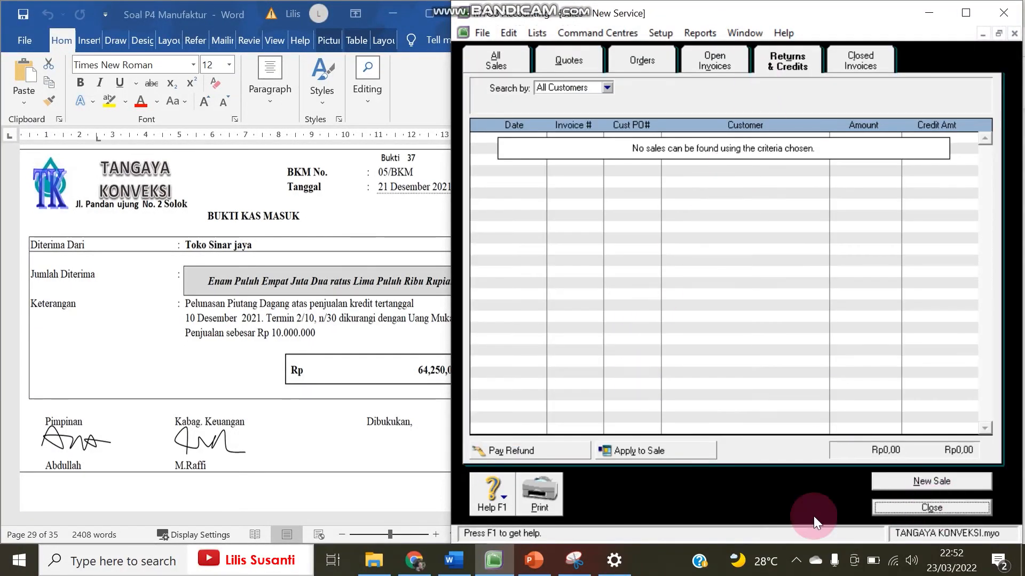
Check the Toko Sinar Jaya down-payment and credit settlement entries at the end of the full transaction journal.
click(626, 512)
scroll(740, 328, down, 5)
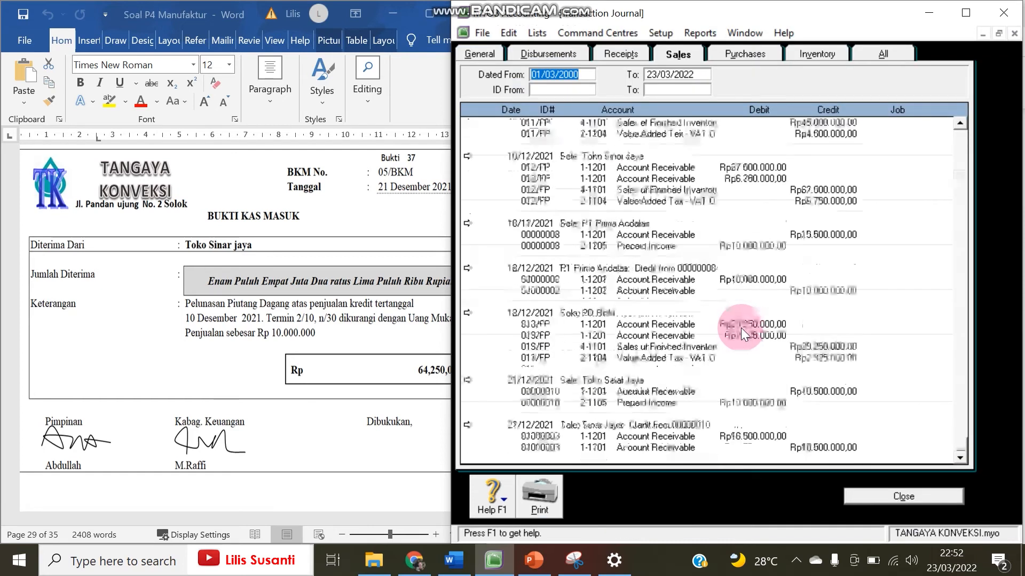
click(893, 57)
drag(965, 169, 790, 447)
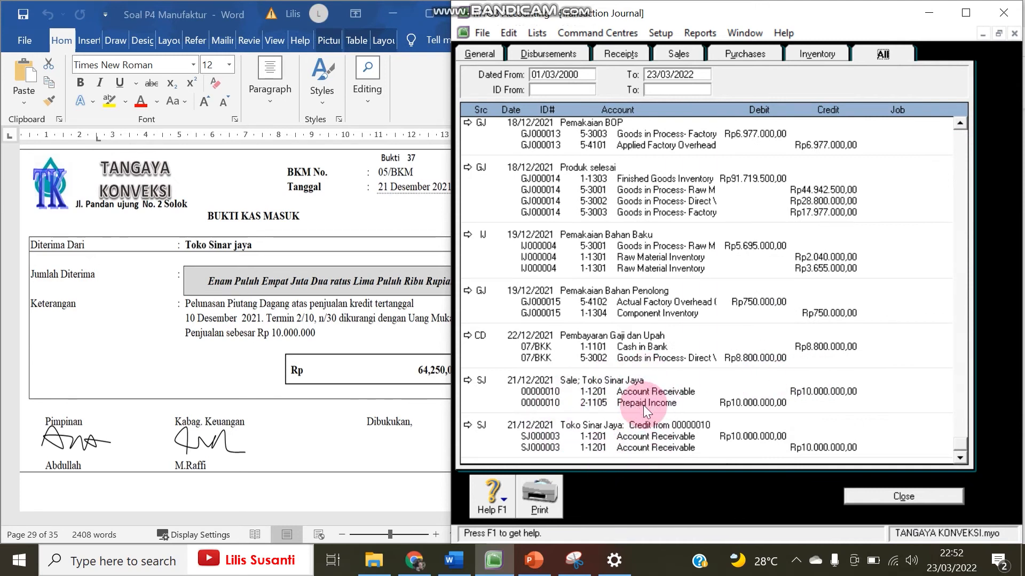
click(862, 497)
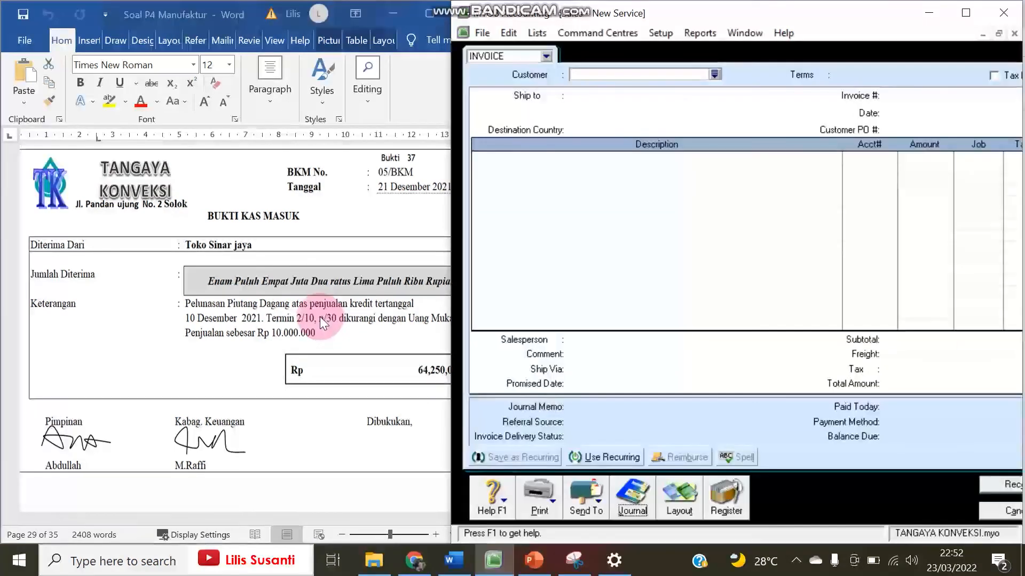
click(319, 316)
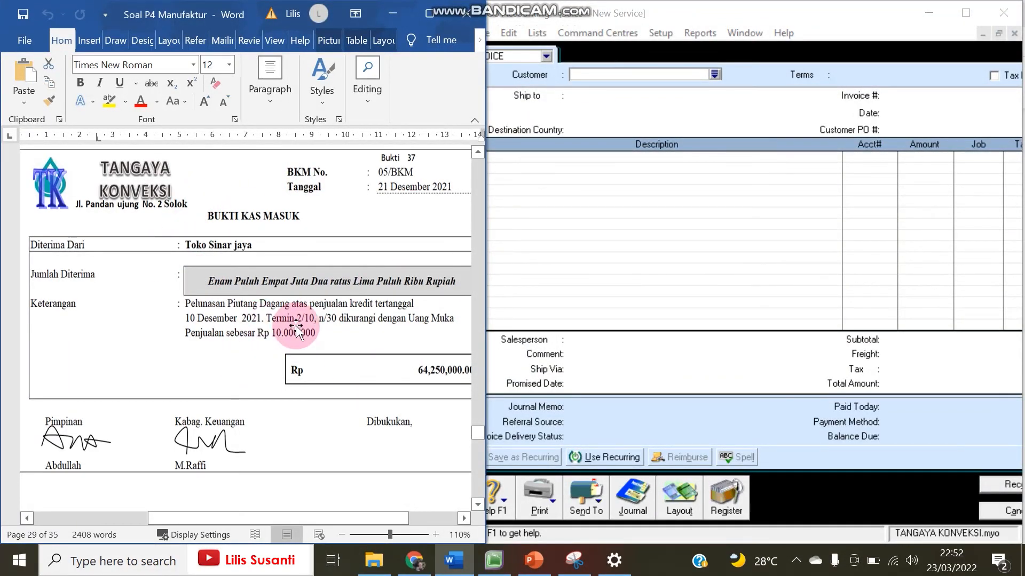
click(571, 197)
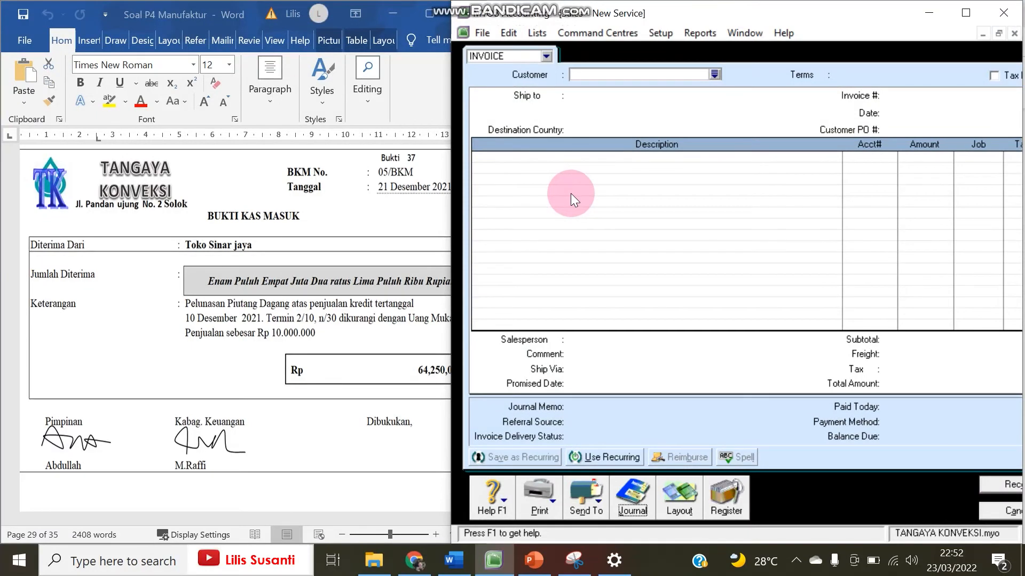
click(732, 495)
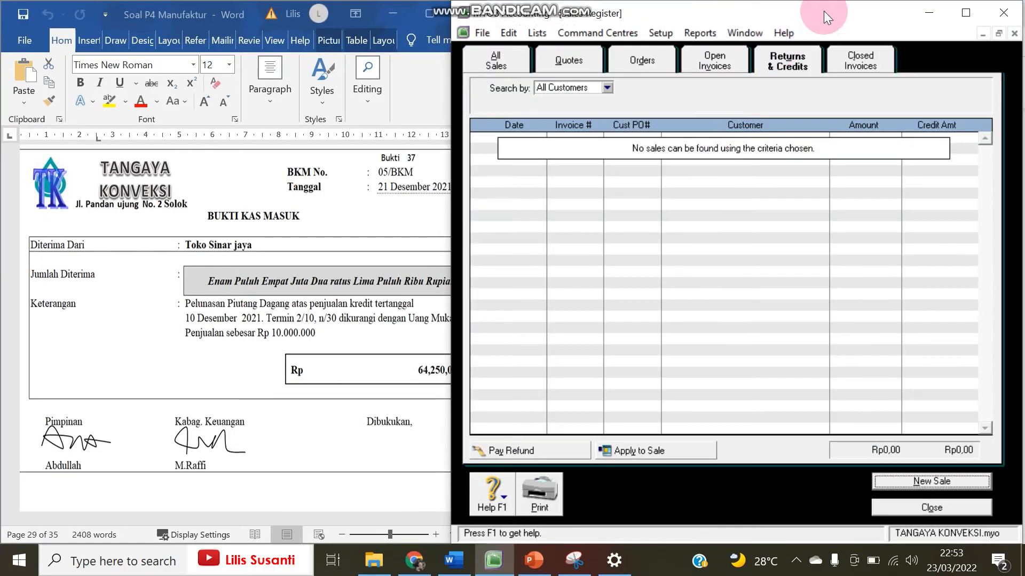
click(906, 479)
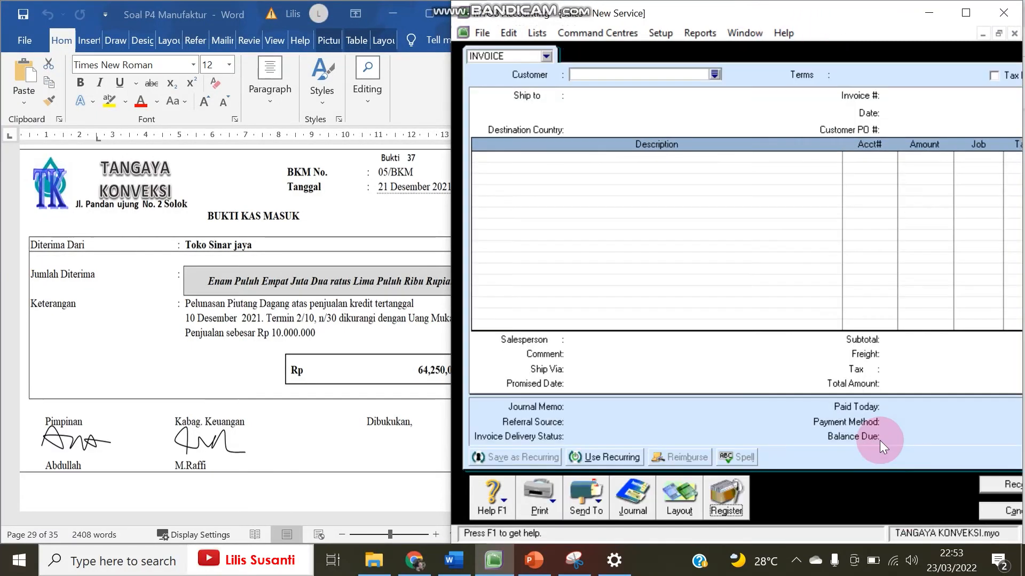
Leave sales entry and start receiving a payment from customer Toko Sinar Jaya, dated 21/12/2021.
click(1007, 512)
click(837, 204)
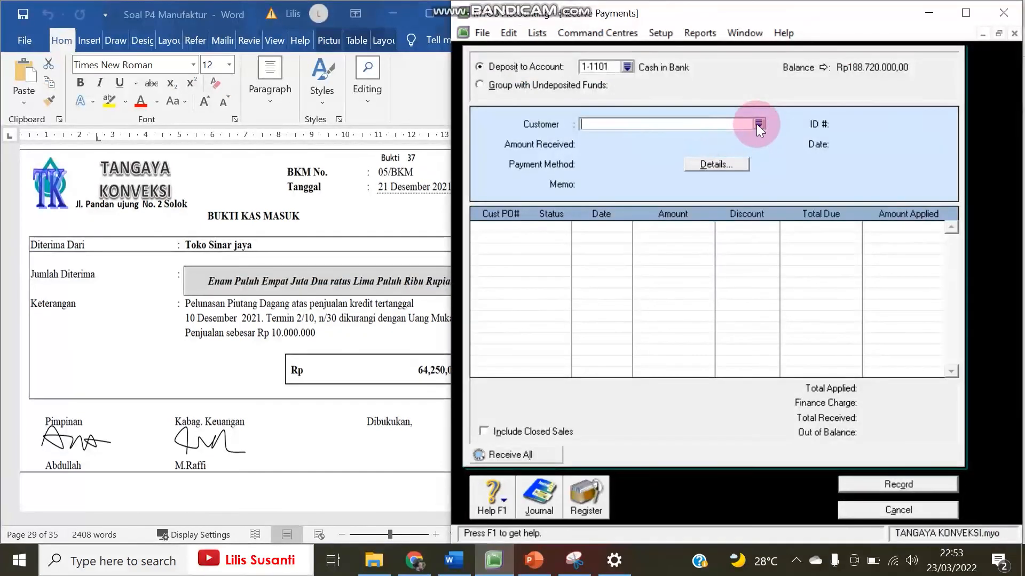
click(758, 124)
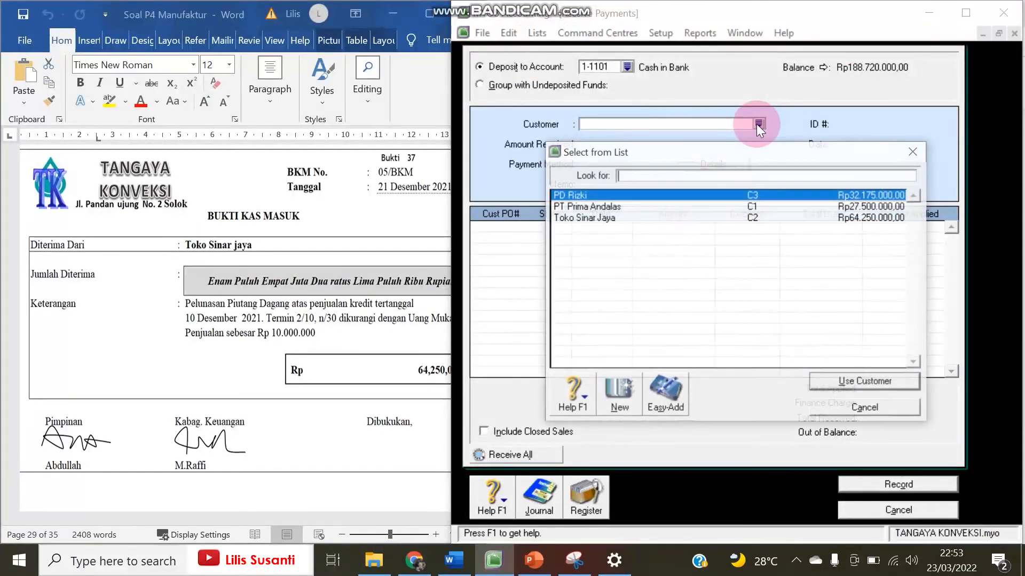
double_click(593, 218)
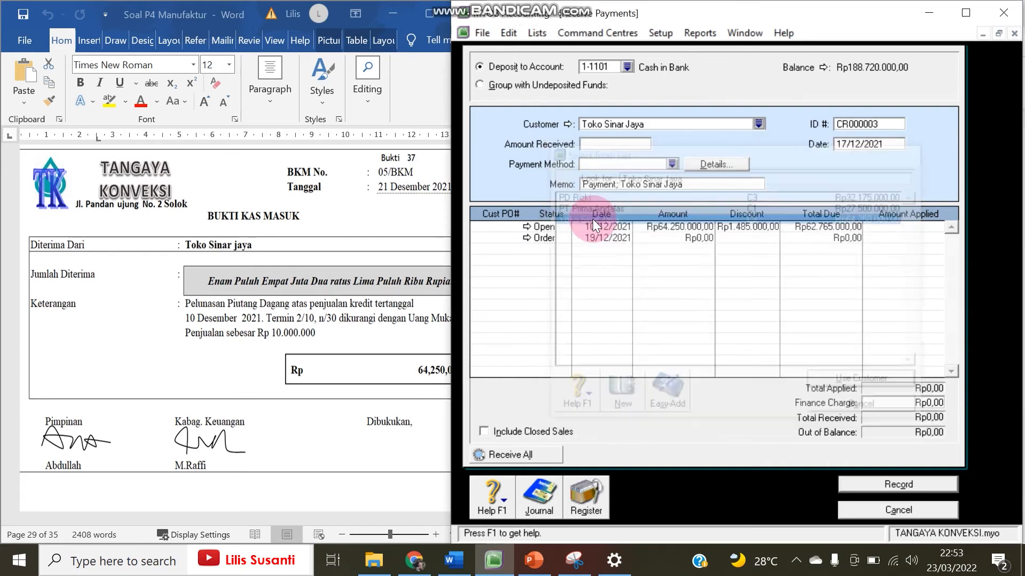
click(859, 144)
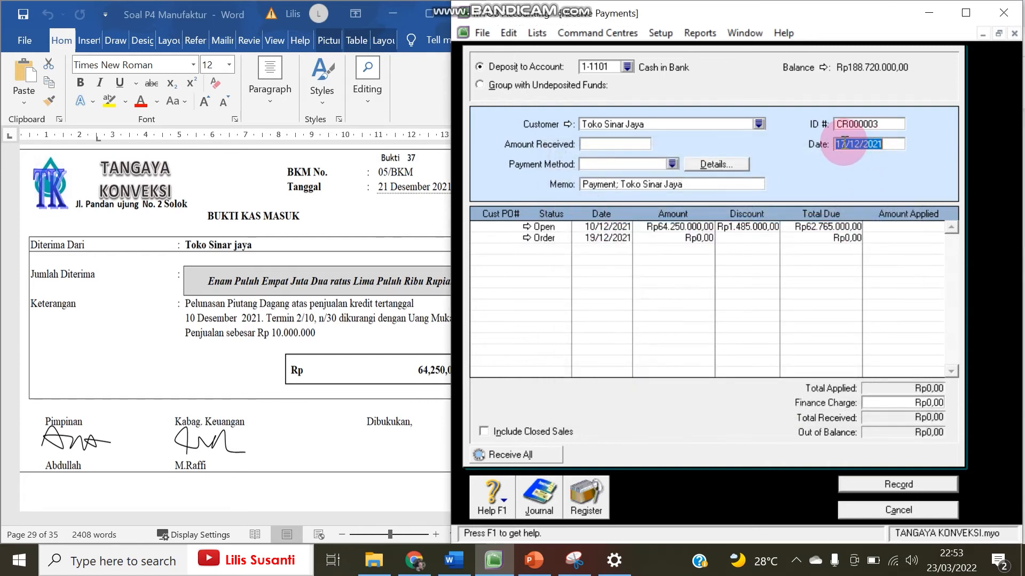
click(840, 145)
drag(840, 145, 815, 152)
text(21)
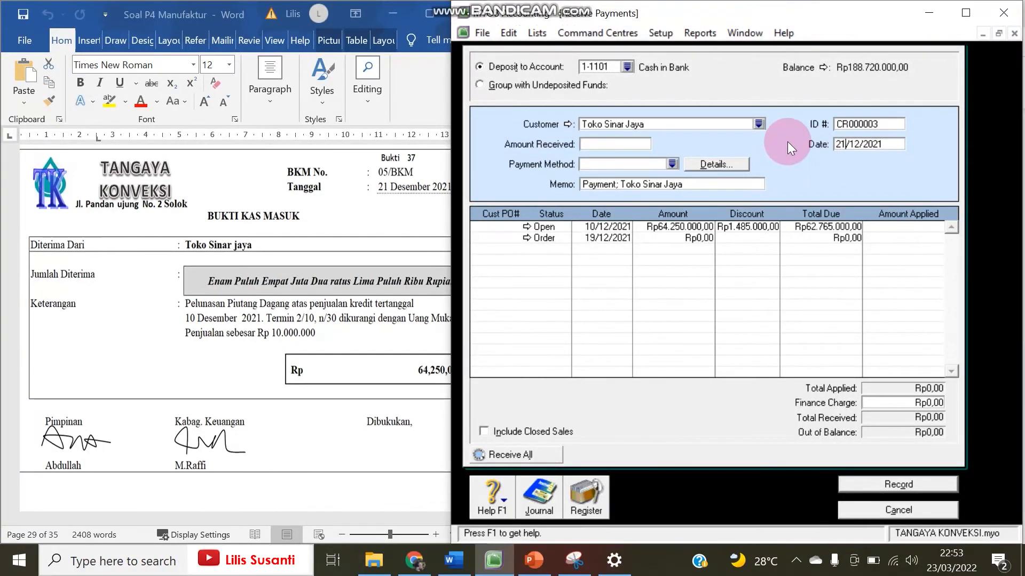
Set the amount received from Toko Sinar Jaya to Rp64,250,000.
click(584, 147)
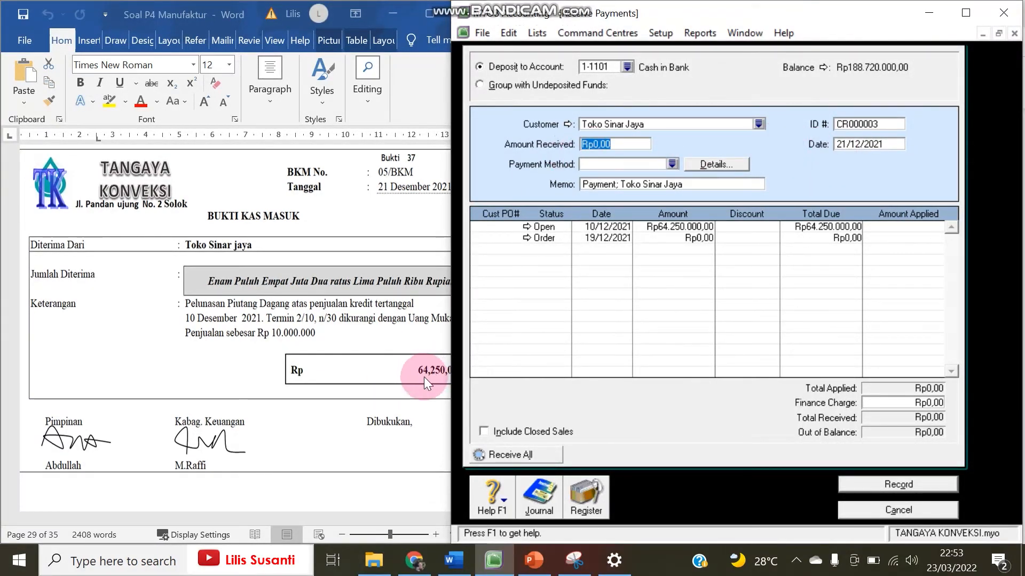
text(6)
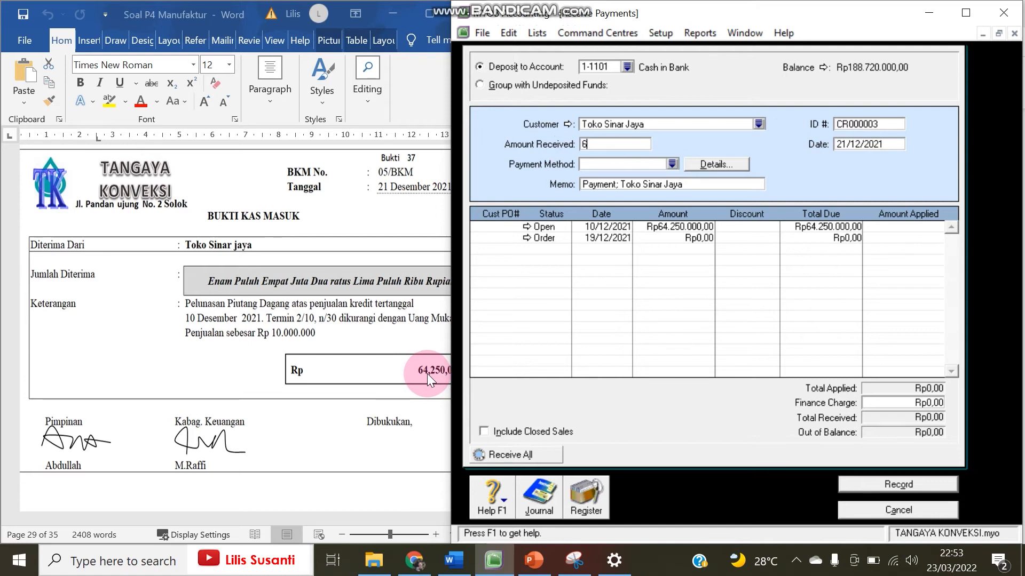
text(4250000)
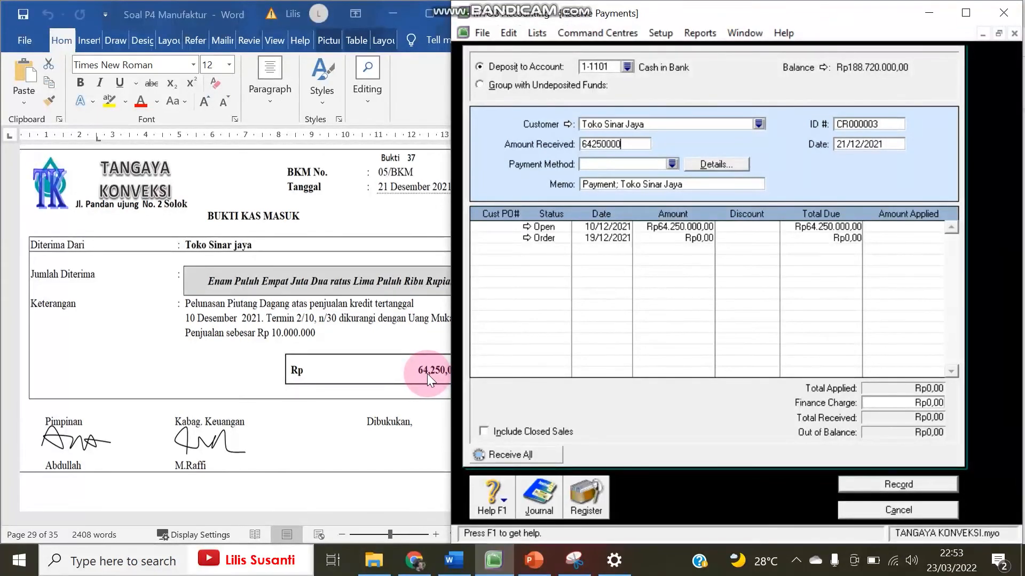
key(Tab)
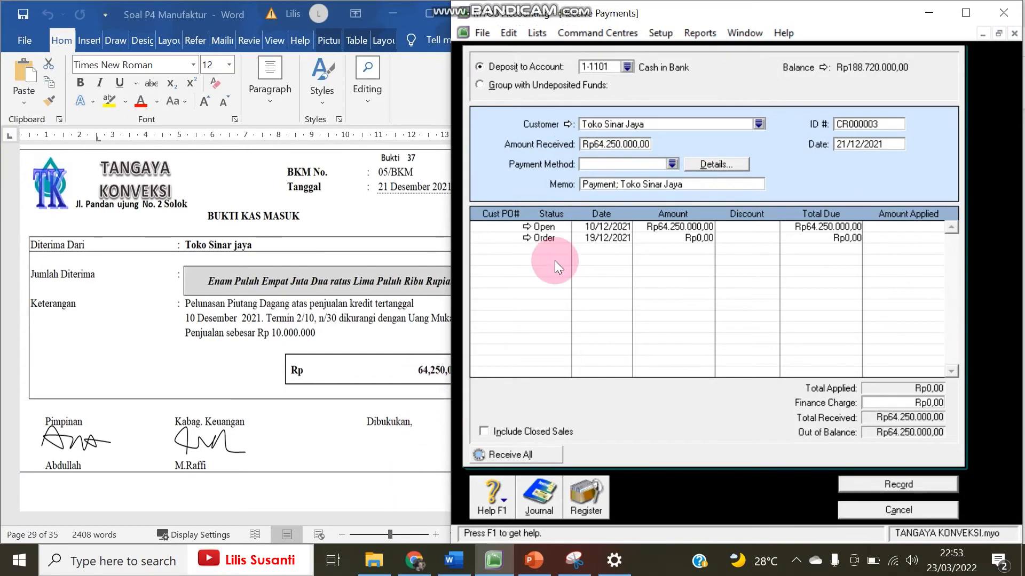
Apply the full payment to the open sale of 10/12/2021, then record it and leave payment entry.
click(901, 228)
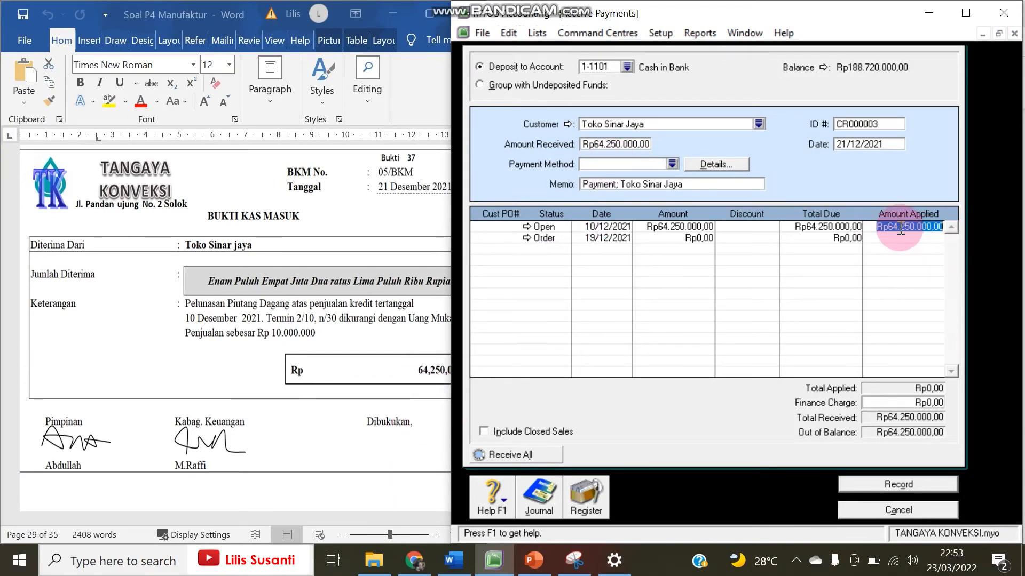
key(Tab)
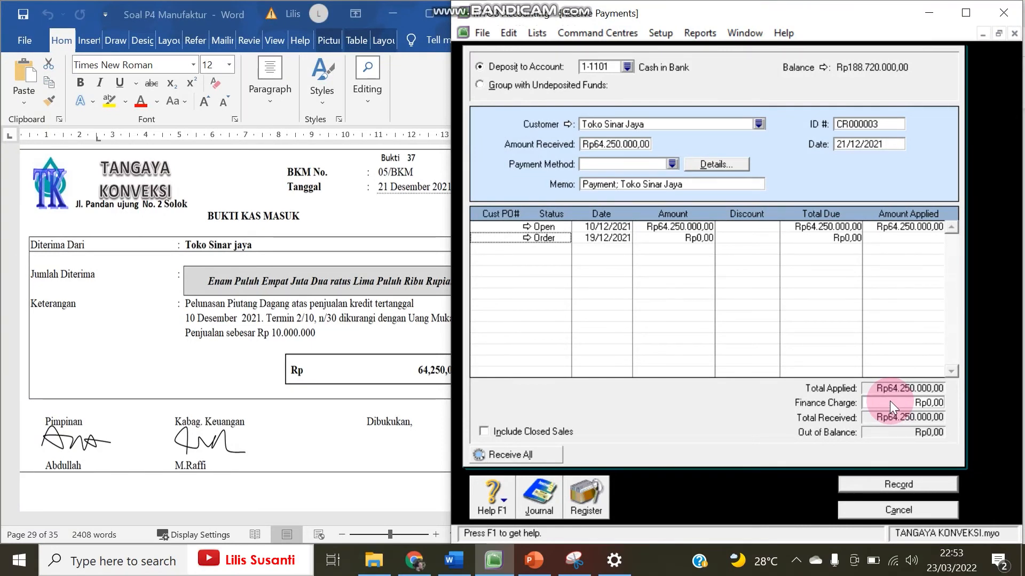
click(914, 486)
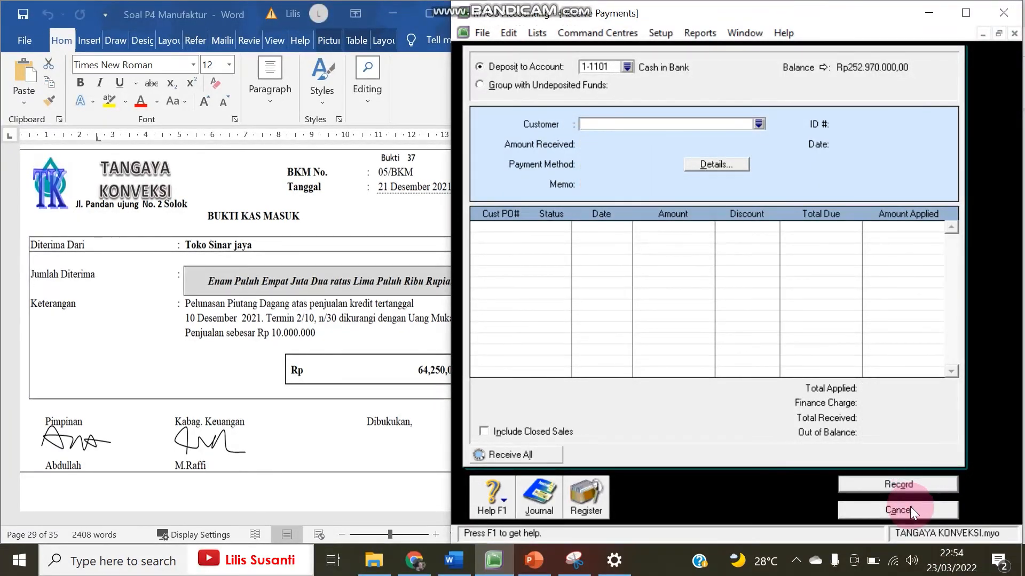
click(910, 509)
Switch to the Word document and bring up the Bukti 38 purchase invoice from PD Berkat Abadi.
click(261, 356)
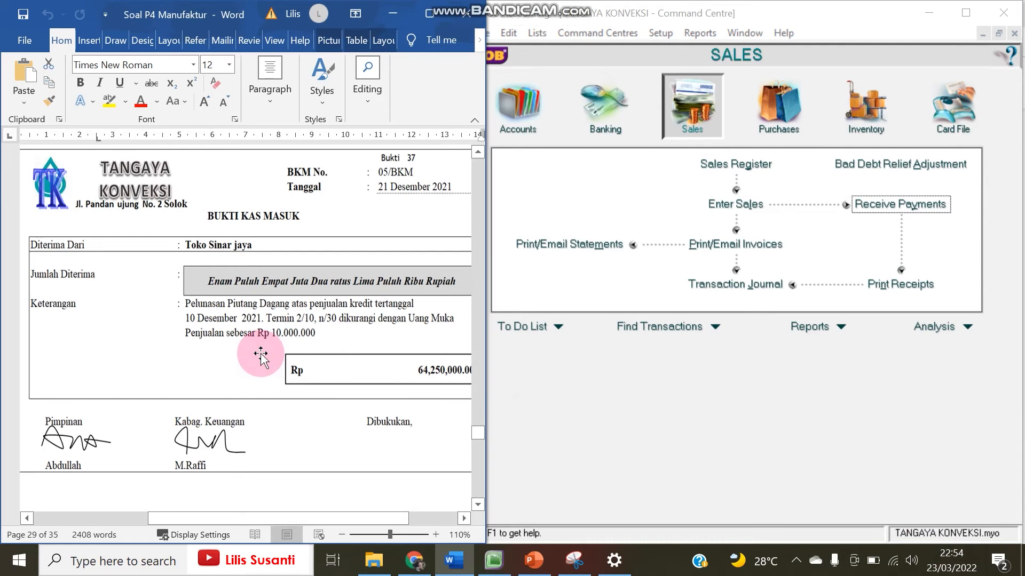
scroll(261, 355, down, 10)
scroll(261, 355, down, 2)
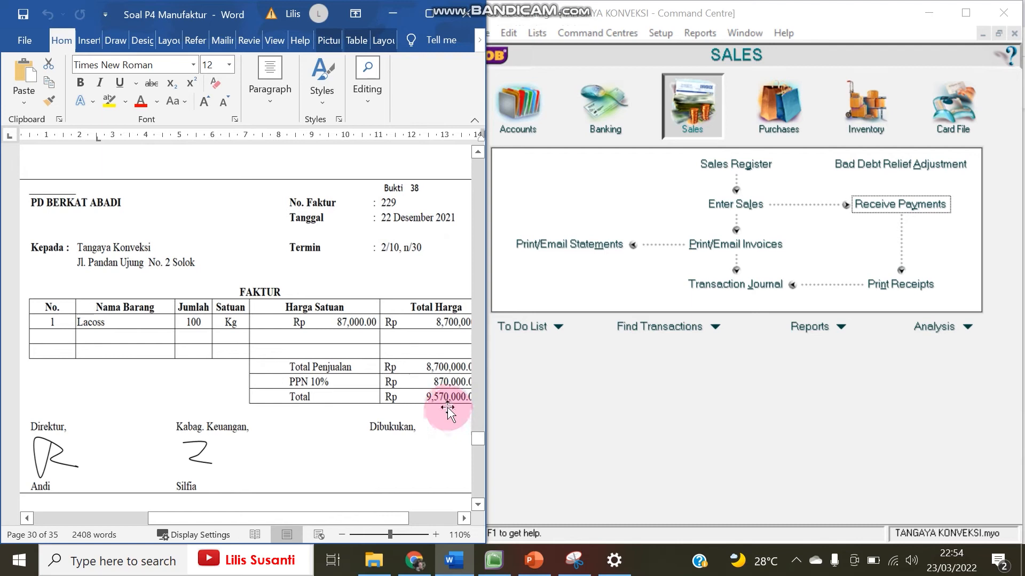
Switch to MYOB and start a new purchase bill for the supplier CV Berkat Abadi.
click(683, 427)
click(769, 117)
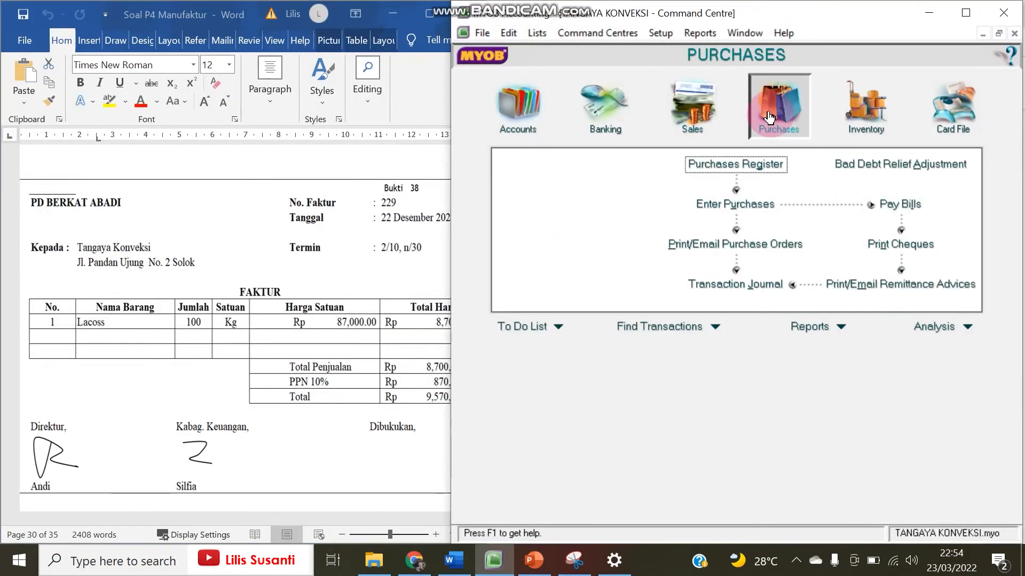
click(747, 204)
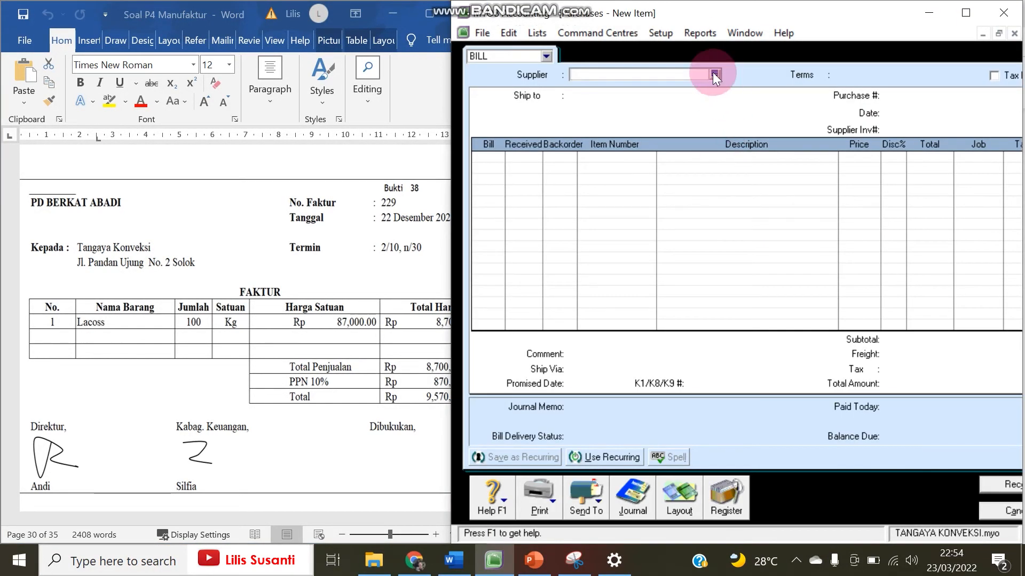
click(715, 75)
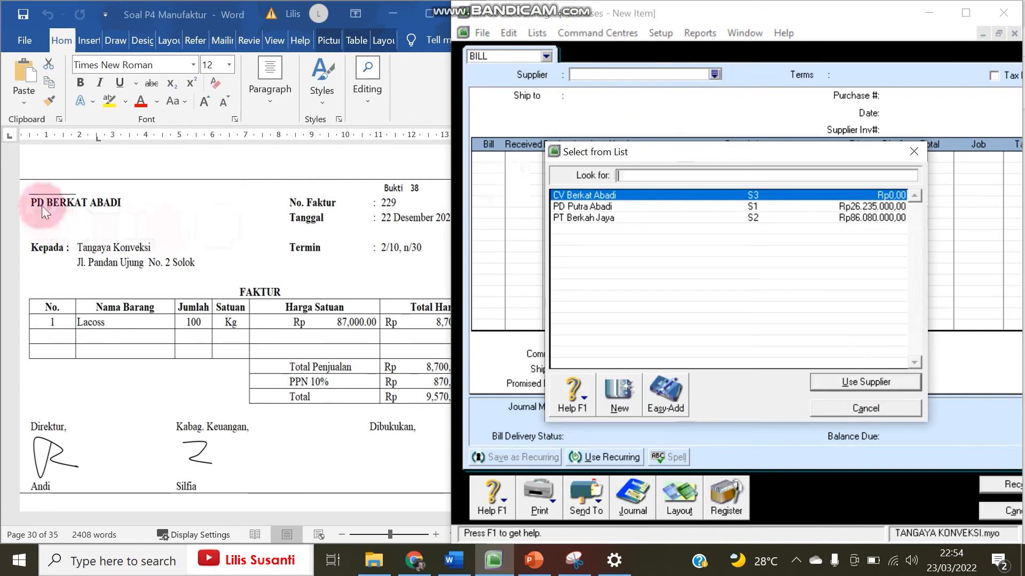
double_click(572, 197)
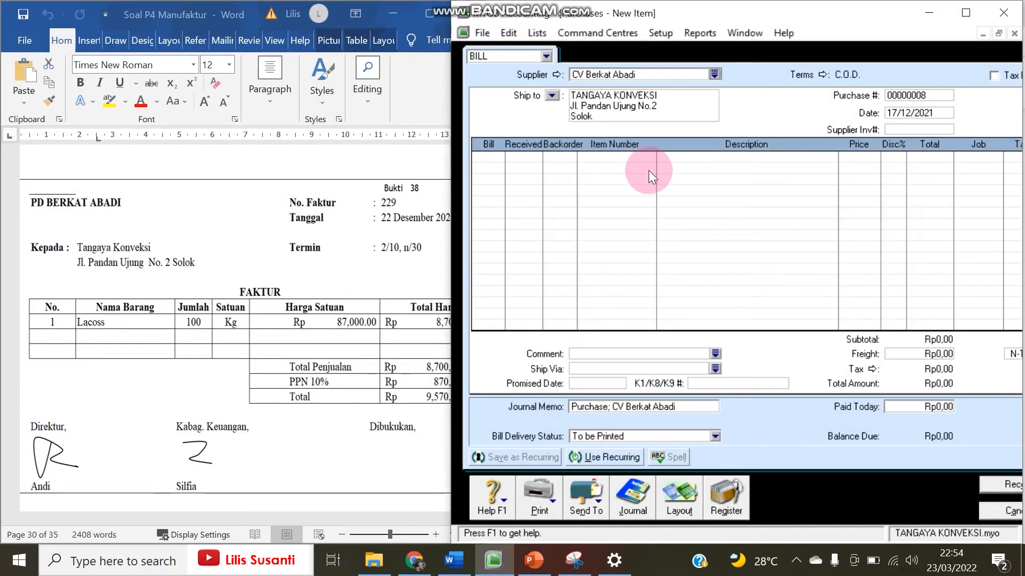
Set the bill's credit terms to In a Given # of Days, with 10 discount days, 30 balance due days and 2% early-payment discount.
click(823, 73)
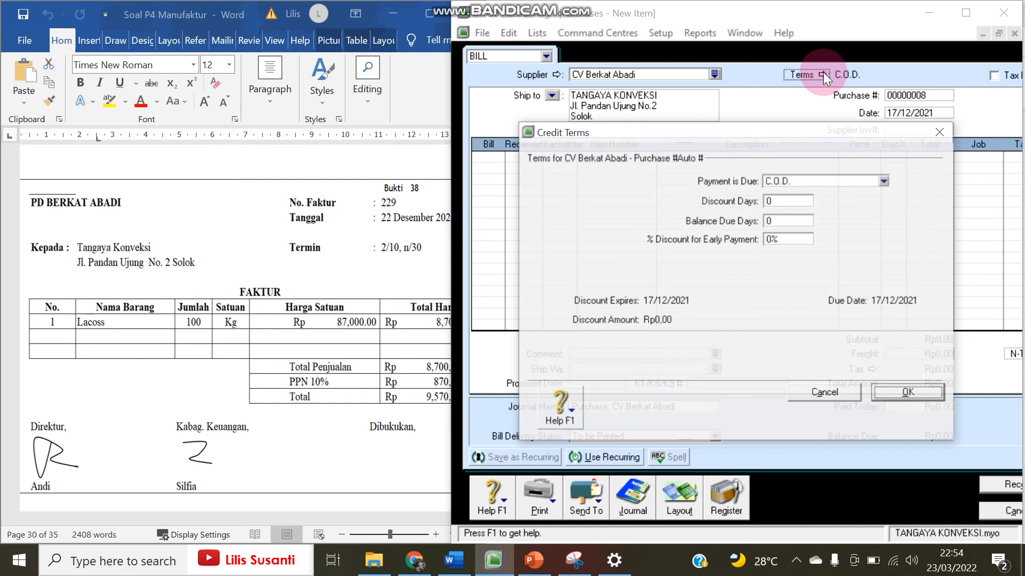
click(849, 182)
click(833, 217)
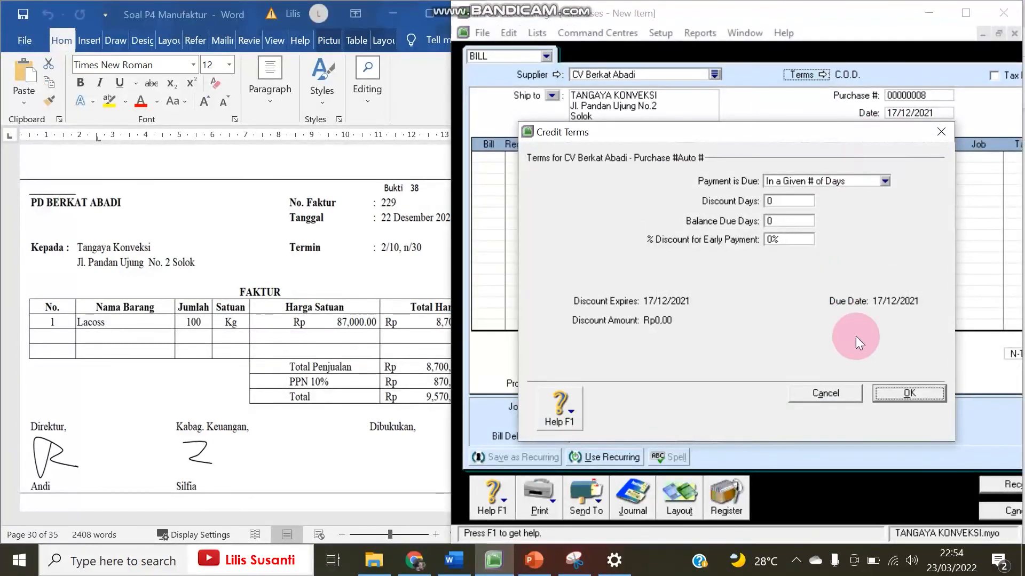
click(776, 201)
text(10)
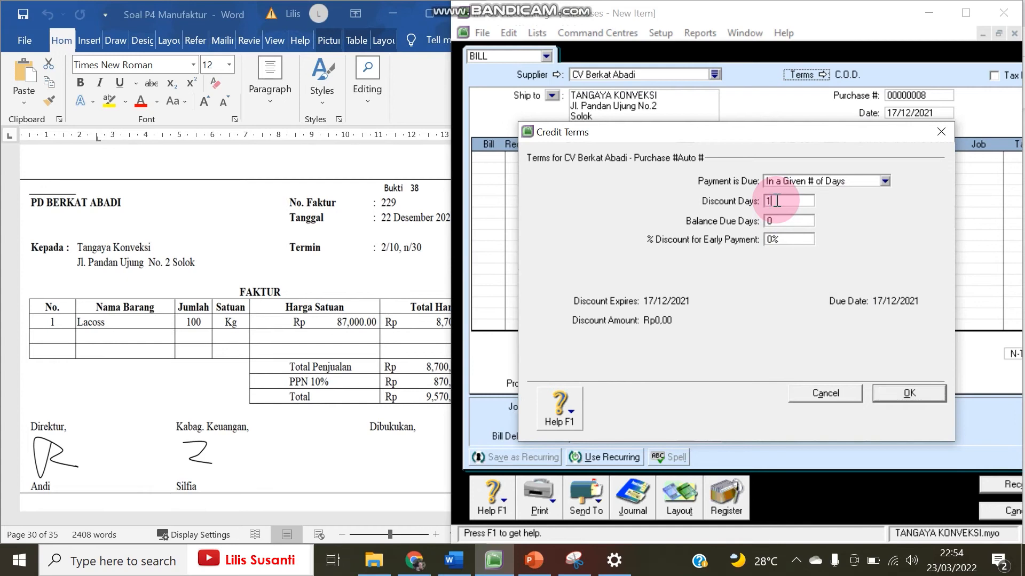
text(30)
key(Tab)
text(2)
key(Return)
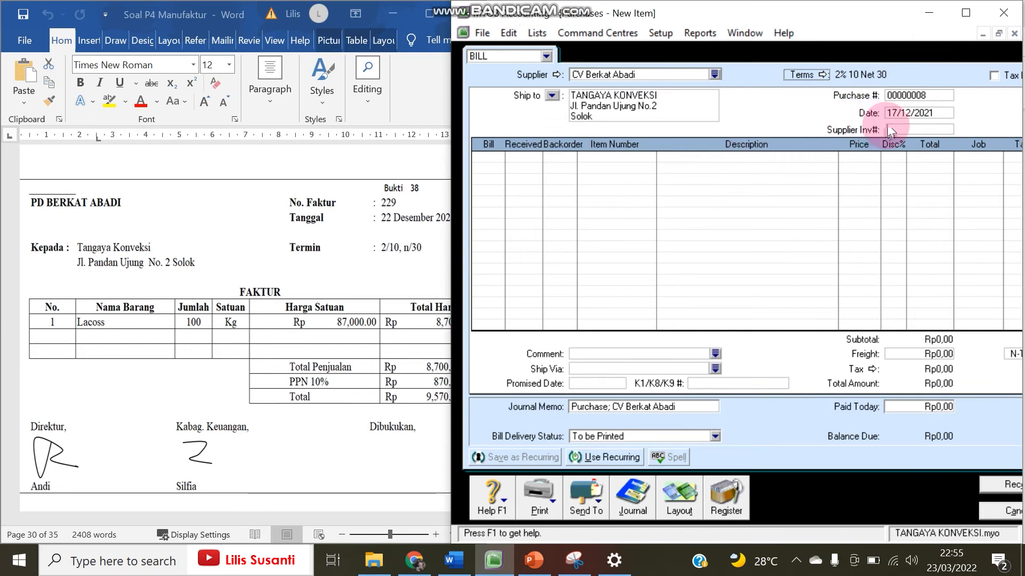
Set the purchase bill's date to 22/12/2021.
click(901, 113)
text(22)
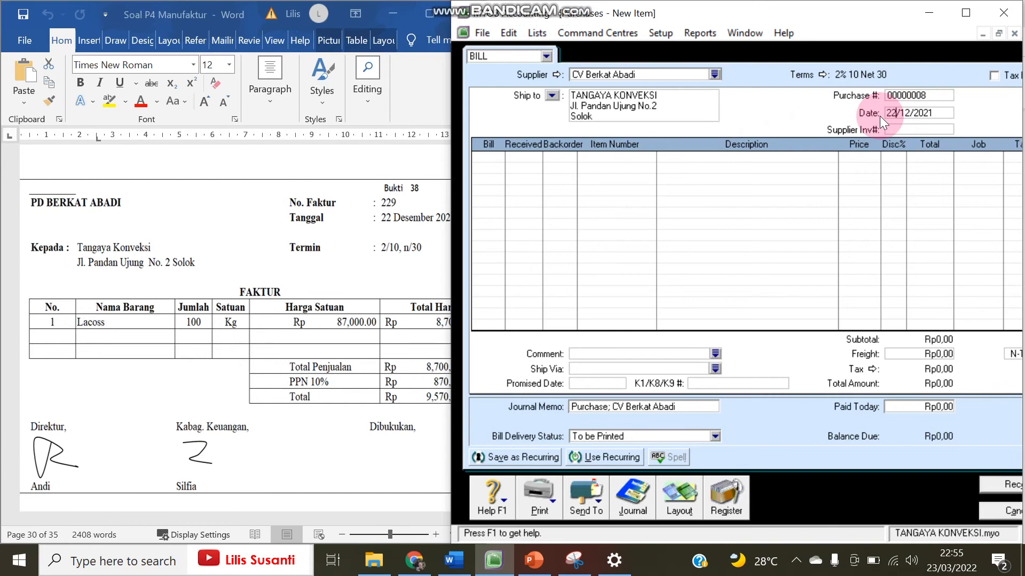
key(Tab)
Add a bill line for 100 units of the item Lacoss.
click(494, 157)
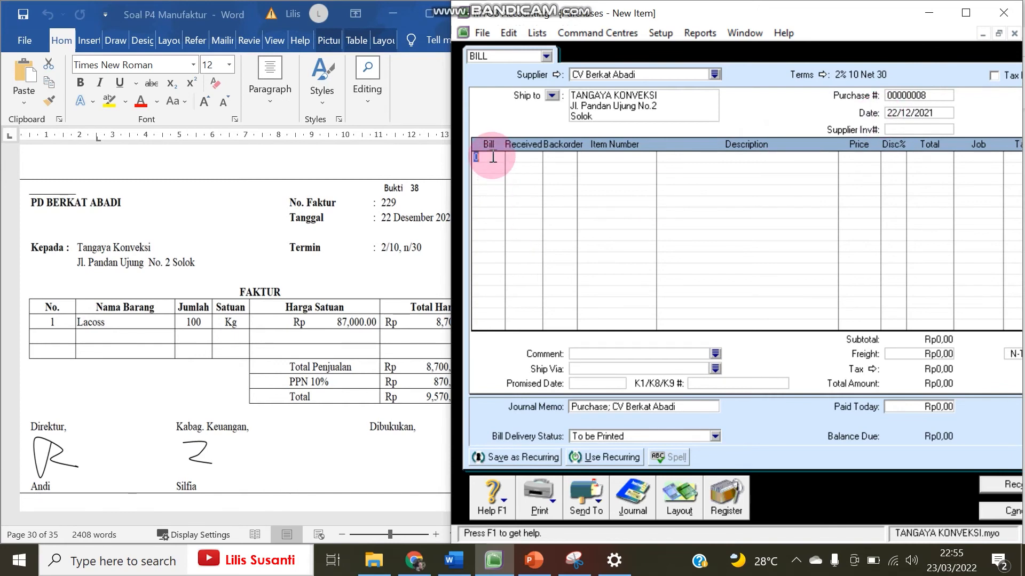
text(100)
key(Tab)
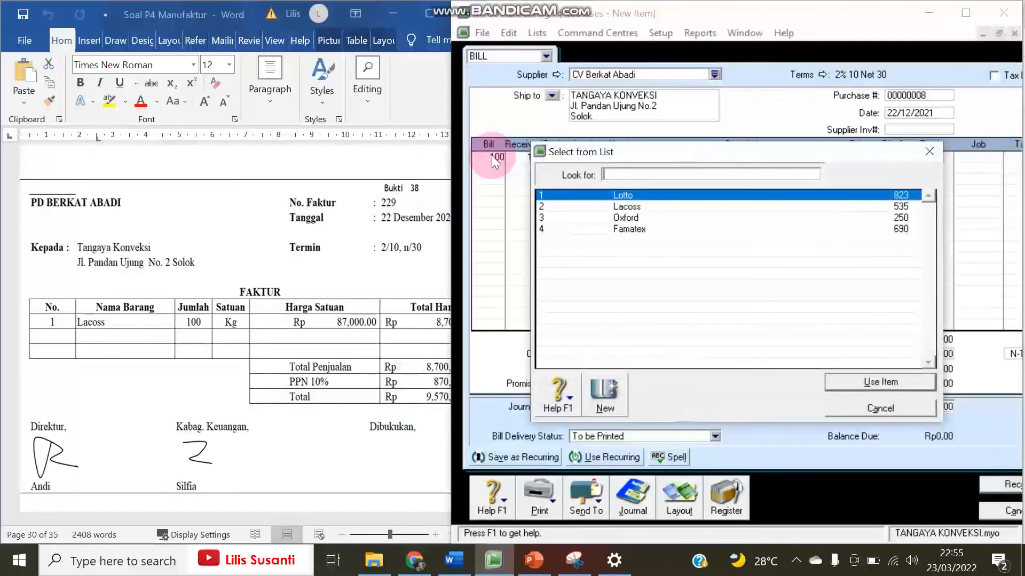
double_click(646, 207)
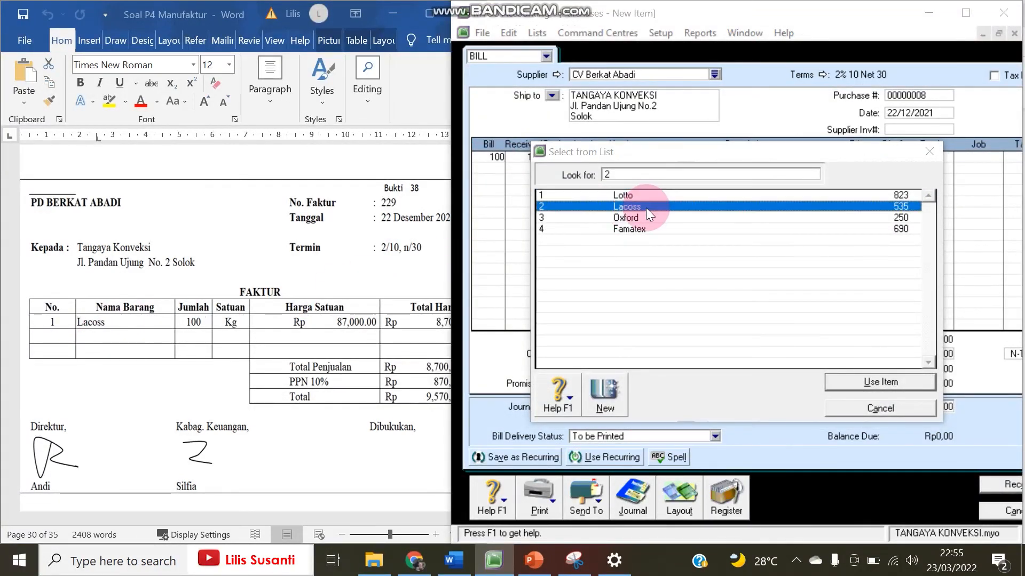
key(Tab)
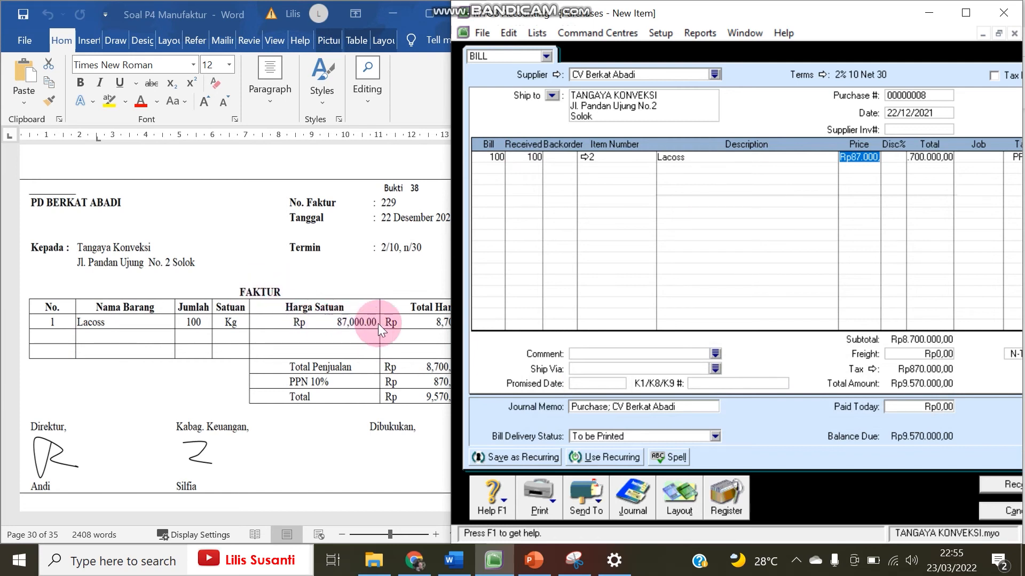
key(Tab)
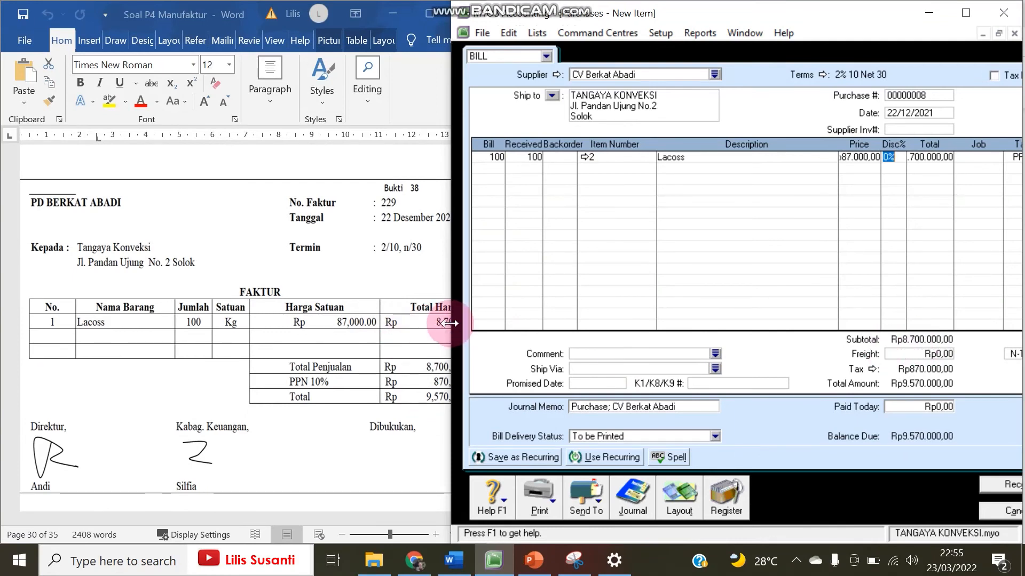
Check the bill's amounts against the Bukti 38 invoice, then record the bill, ignoring all spelling flags for Lacoss.
click(420, 403)
click(902, 370)
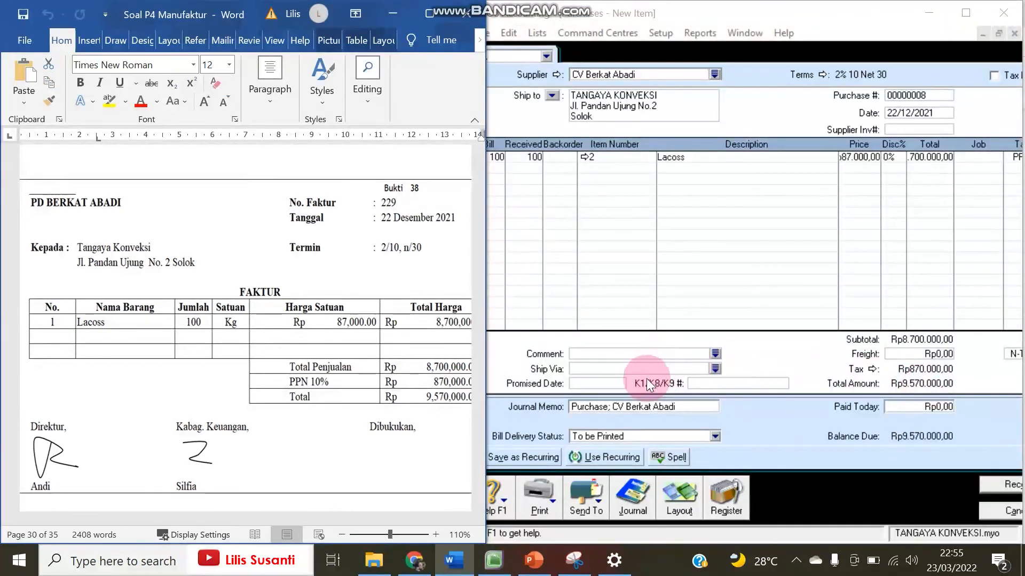
click(783, 434)
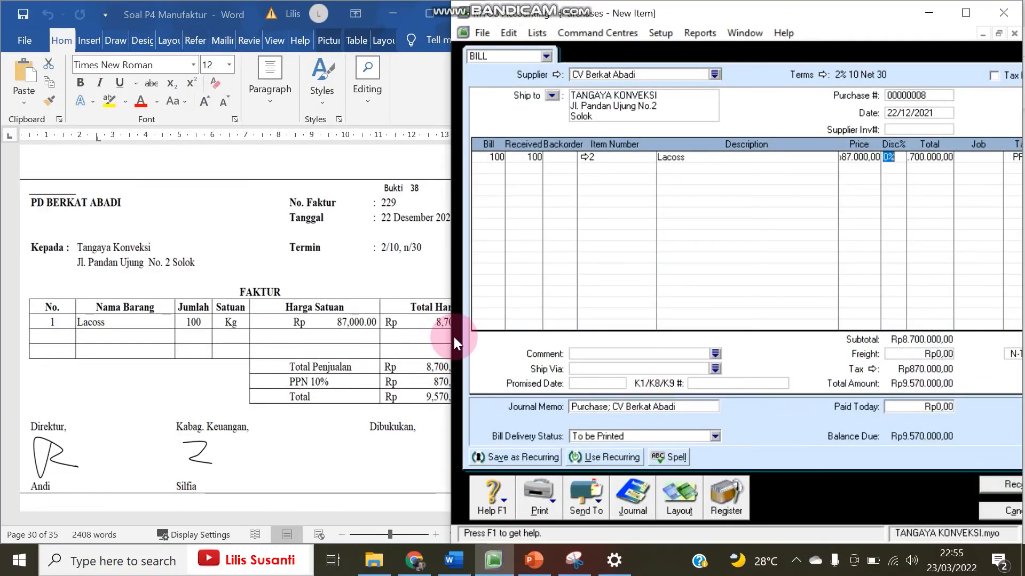
drag(448, 337, 274, 363)
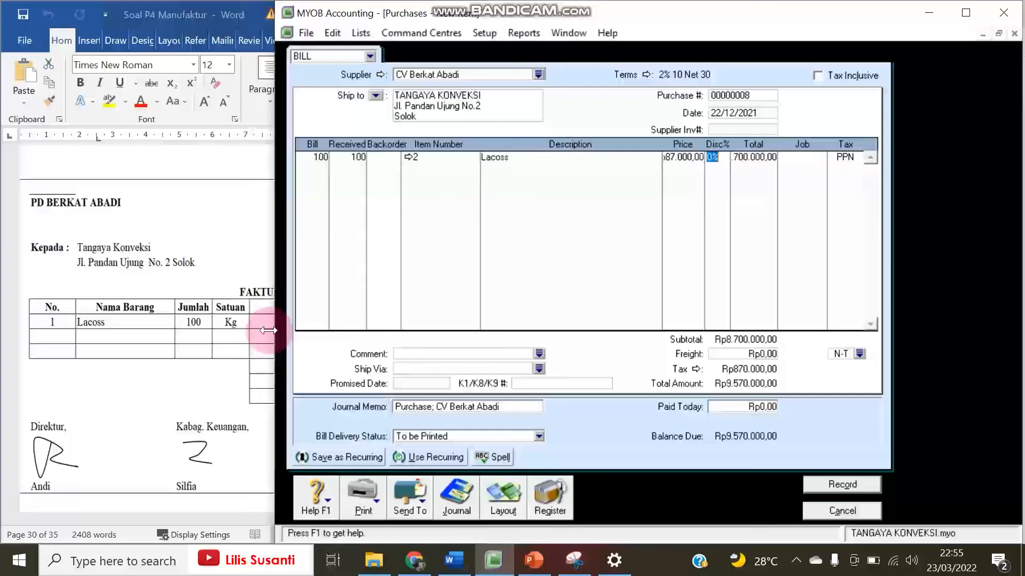
drag(274, 333, 384, 316)
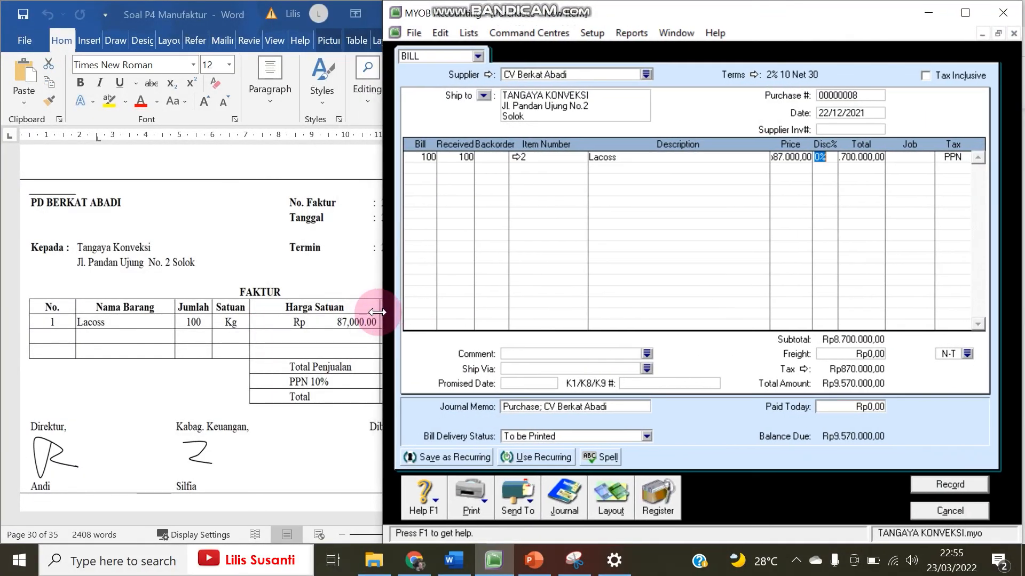
click(928, 486)
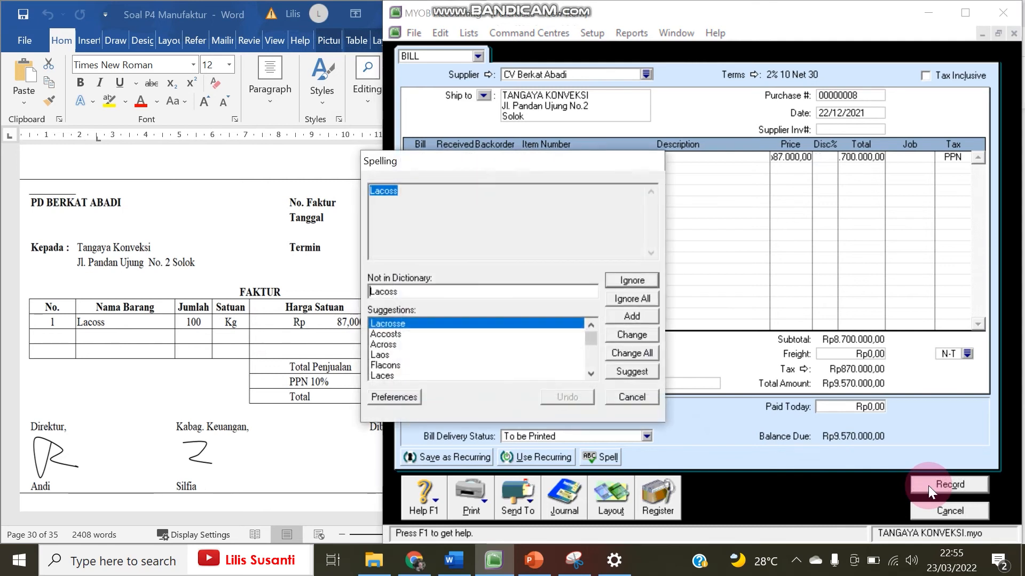
click(629, 297)
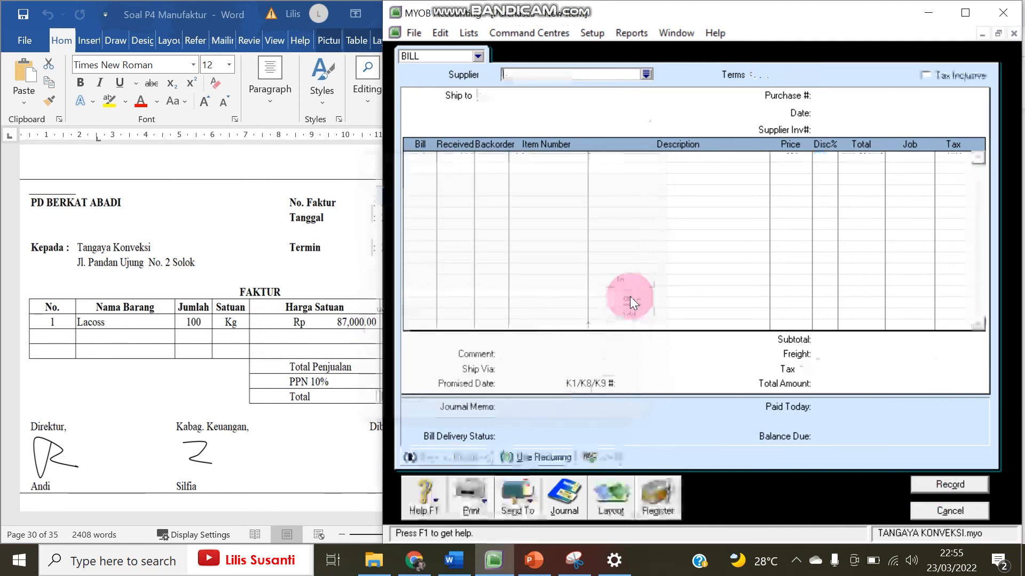
Switch to the Word document and bring up the Bukti 39 sales invoice for Toko Yulinda.
click(344, 383)
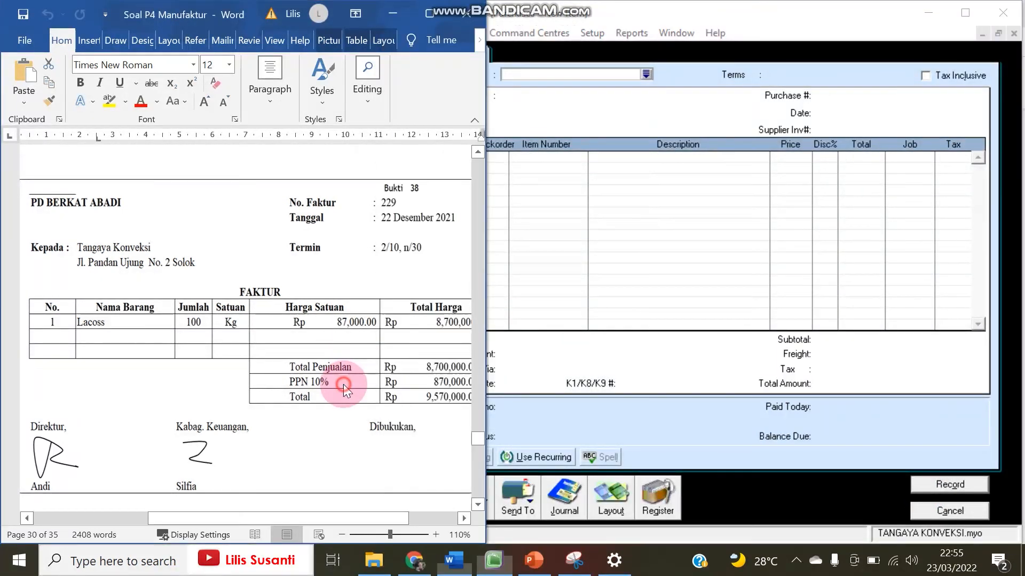
scroll(344, 385, down, 3)
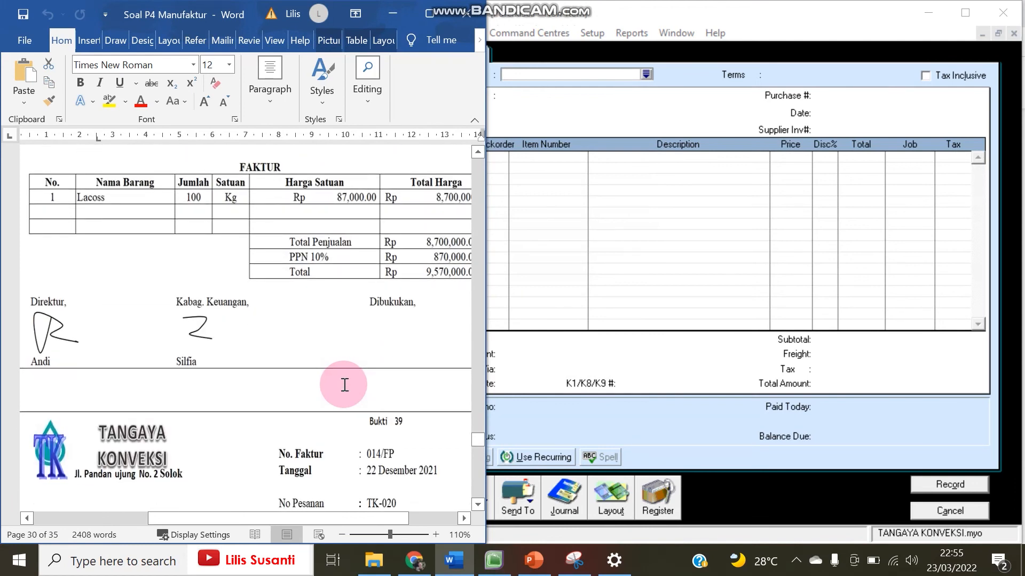
scroll(344, 384, down, 6)
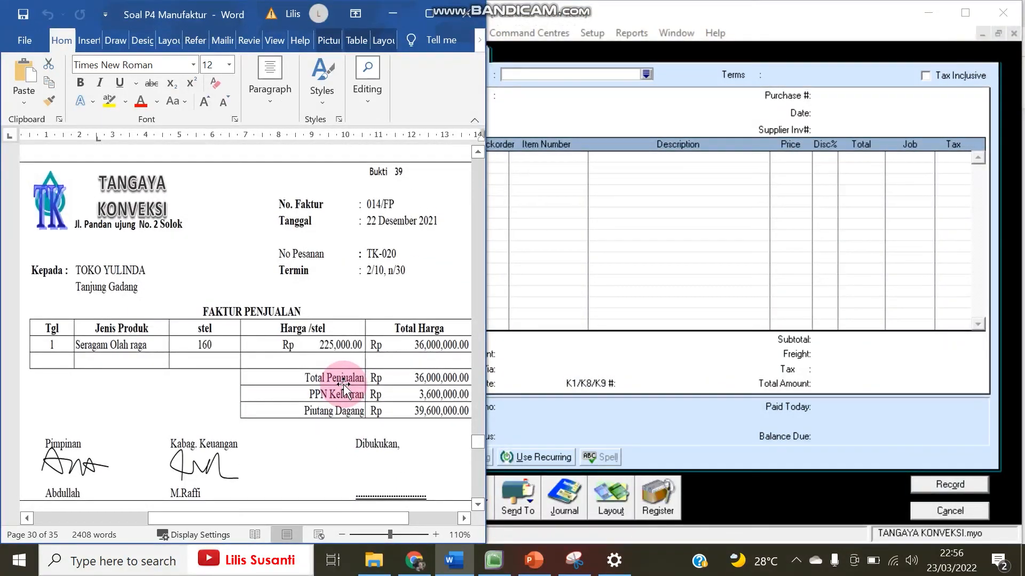
Switch to MYOB, leave purchase entry and start a new sales invoice.
click(703, 457)
key(Escape)
click(658, 107)
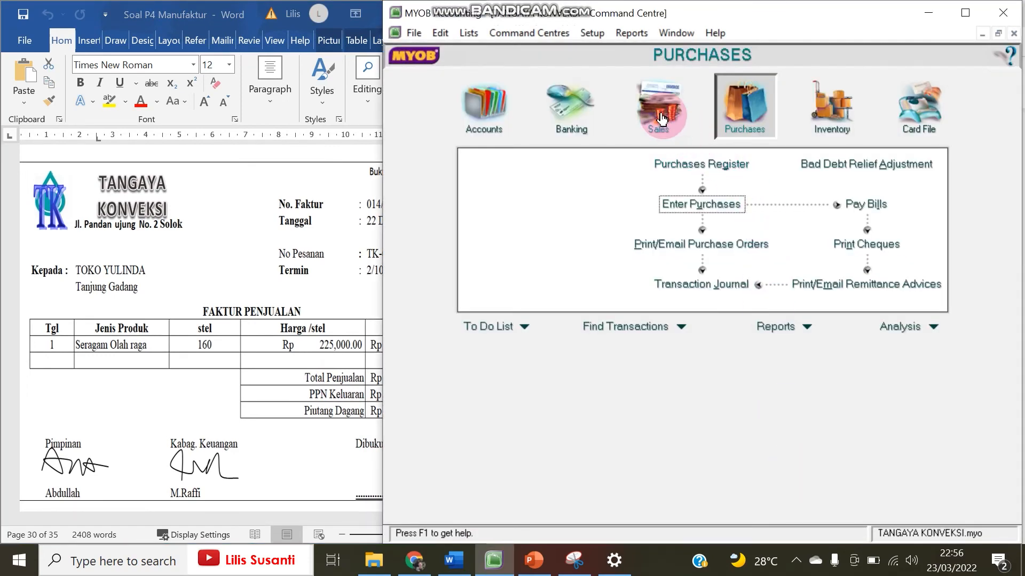
click(690, 210)
Add Toko Yulinda as a new customer with Easy-Add and use it on the sales invoice.
click(646, 75)
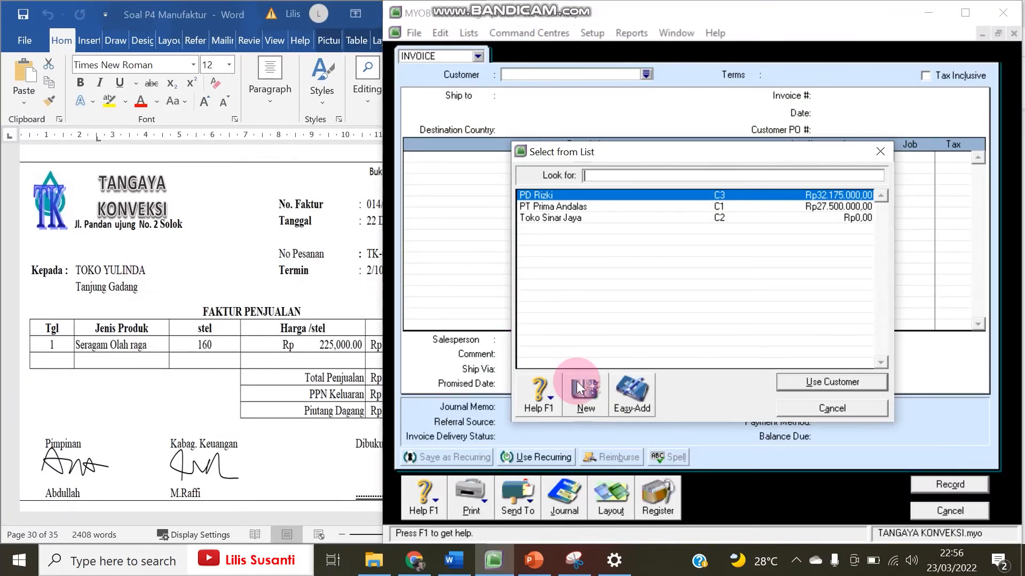
click(620, 399)
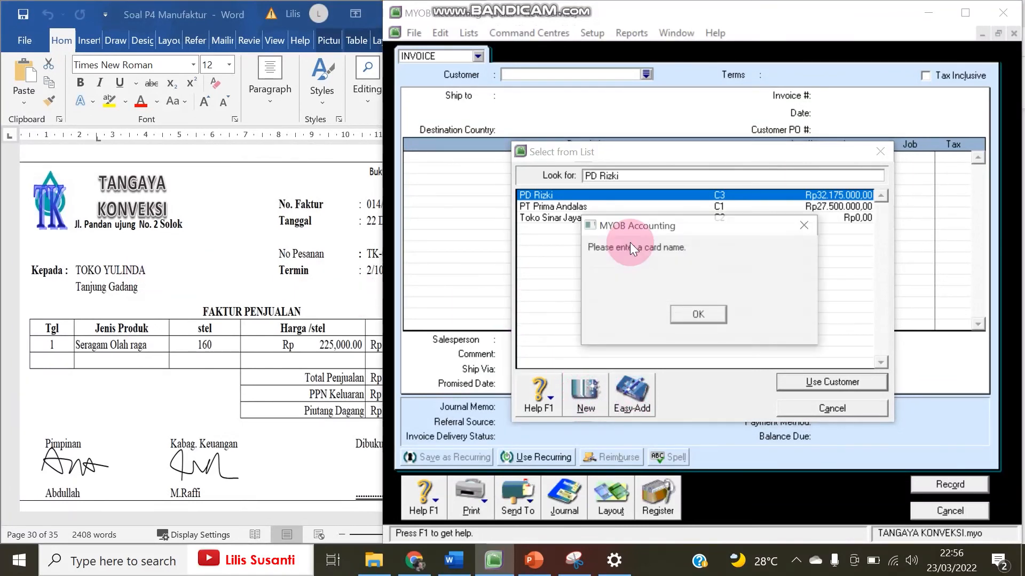
click(809, 225)
click(641, 173)
text(Toko )
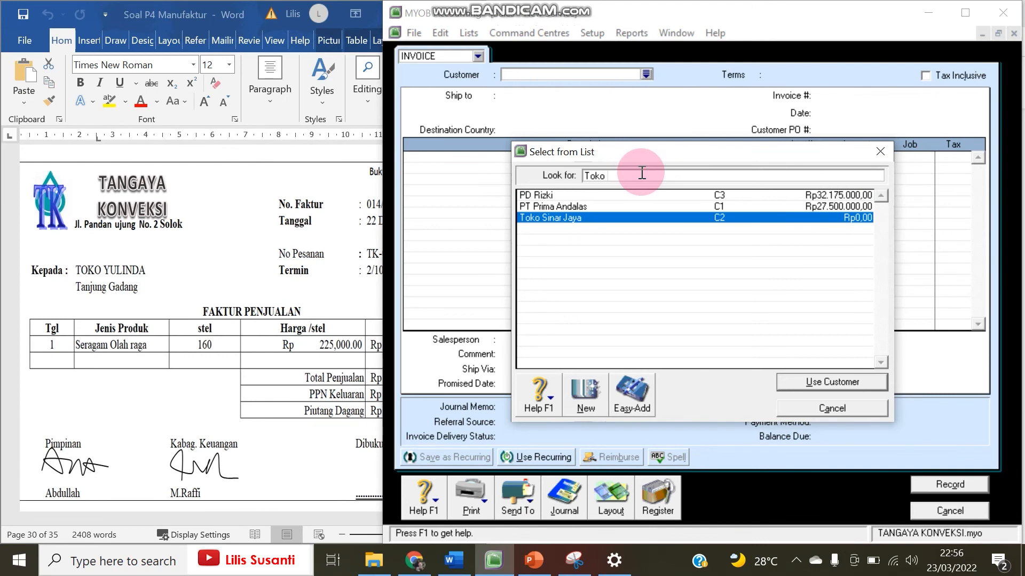
text(Yulinda)
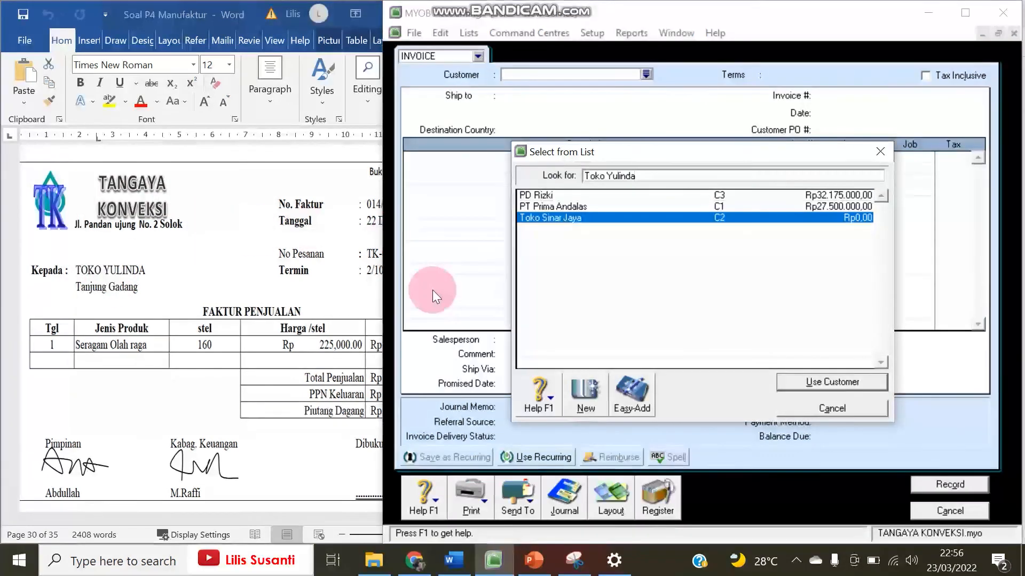
click(632, 393)
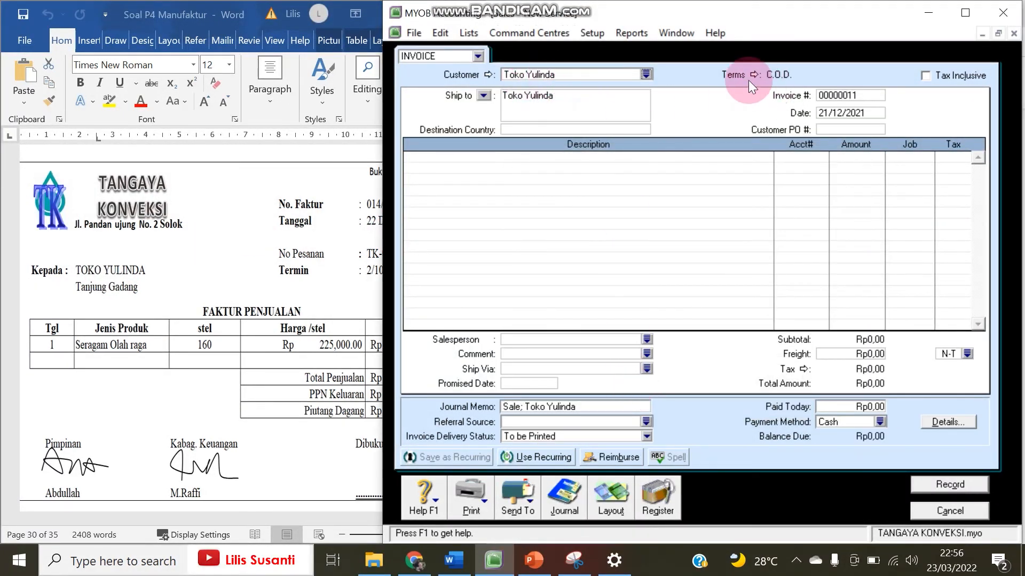
Set the invoice's credit terms to In a Given # of Days, with 10 discount days, 30 balance due days and 2% early-payment discount.
click(364, 273)
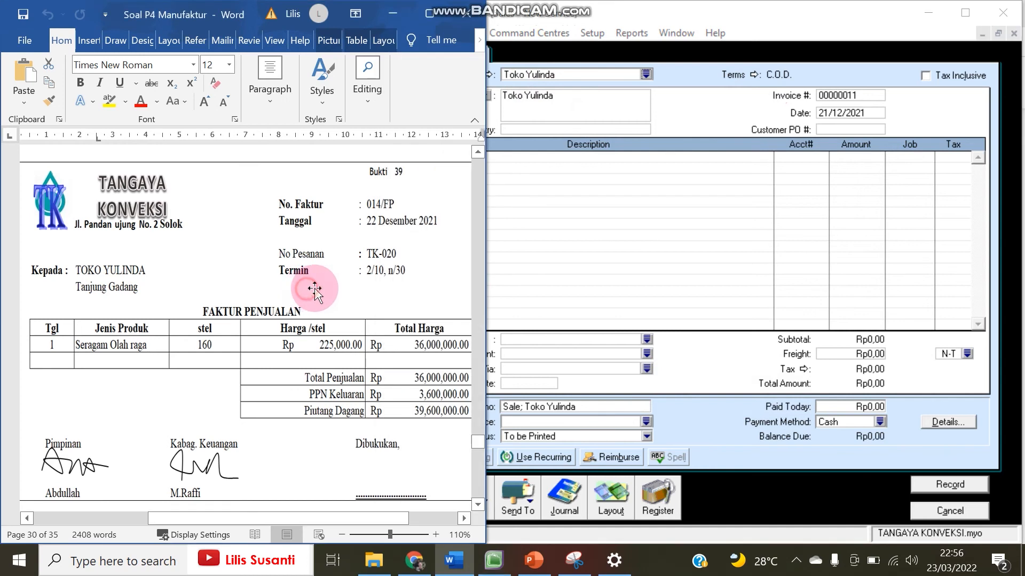
click(755, 76)
click(827, 182)
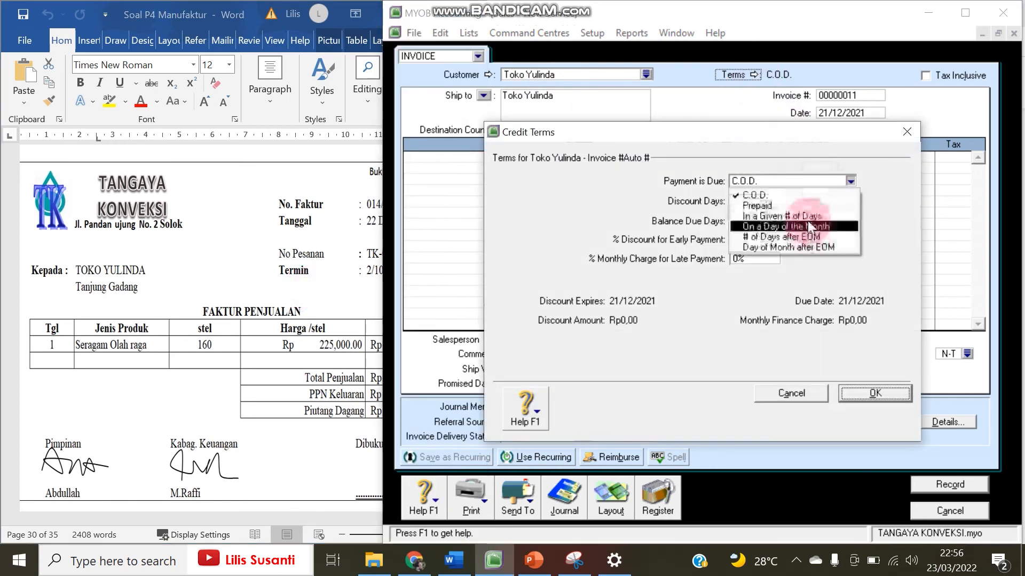
click(808, 216)
click(753, 202)
click(751, 200)
text(130)
key(Tab)
text(2)
key(Return)
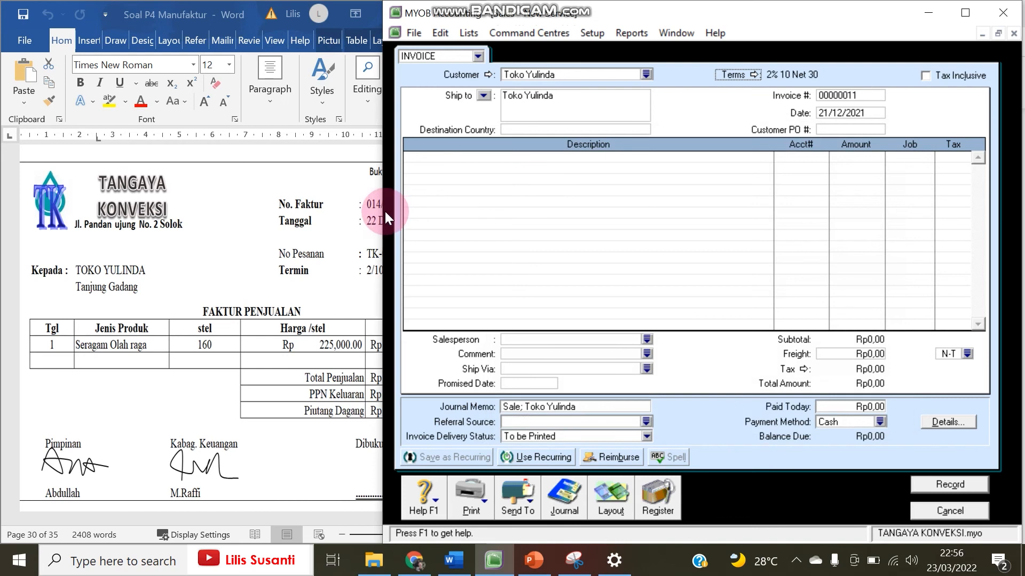
Date the sales invoice 22/12/2021 and set its invoice number to 014/FP.
drag(383, 212, 387, 212)
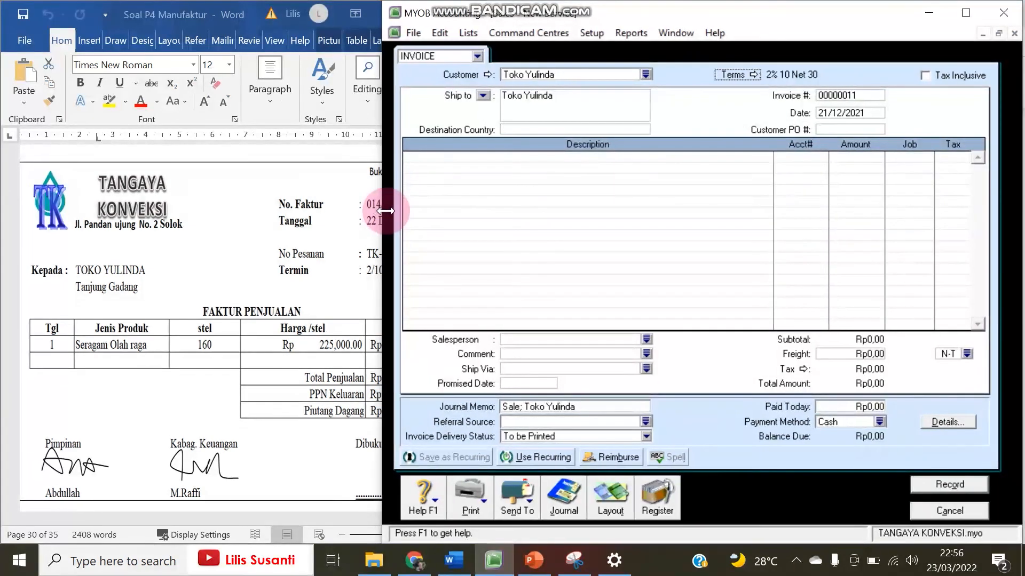
click(837, 114)
click(833, 111)
key(BackSpace)
text(2)
click(863, 93)
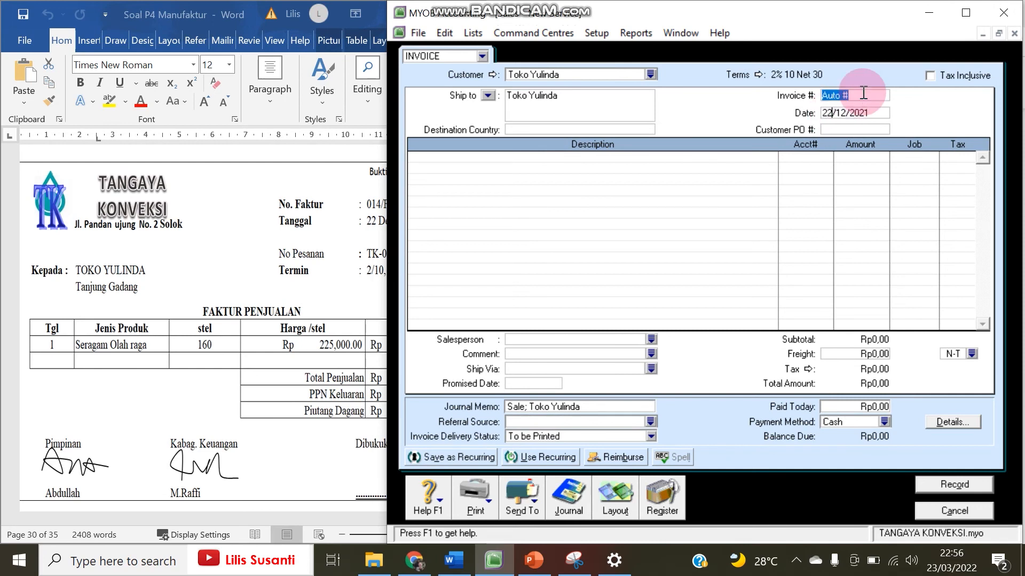
text(014)
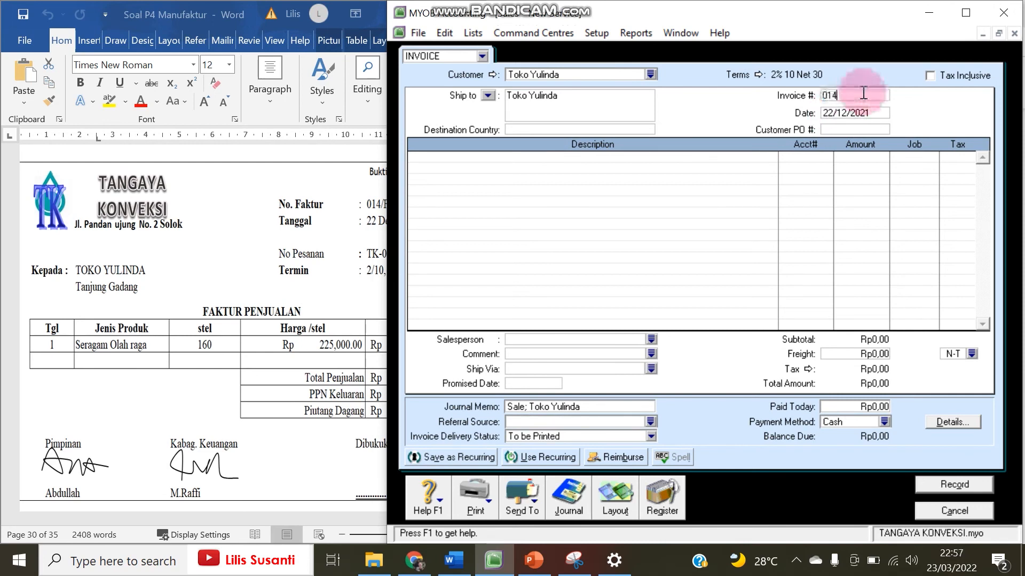
text(/)
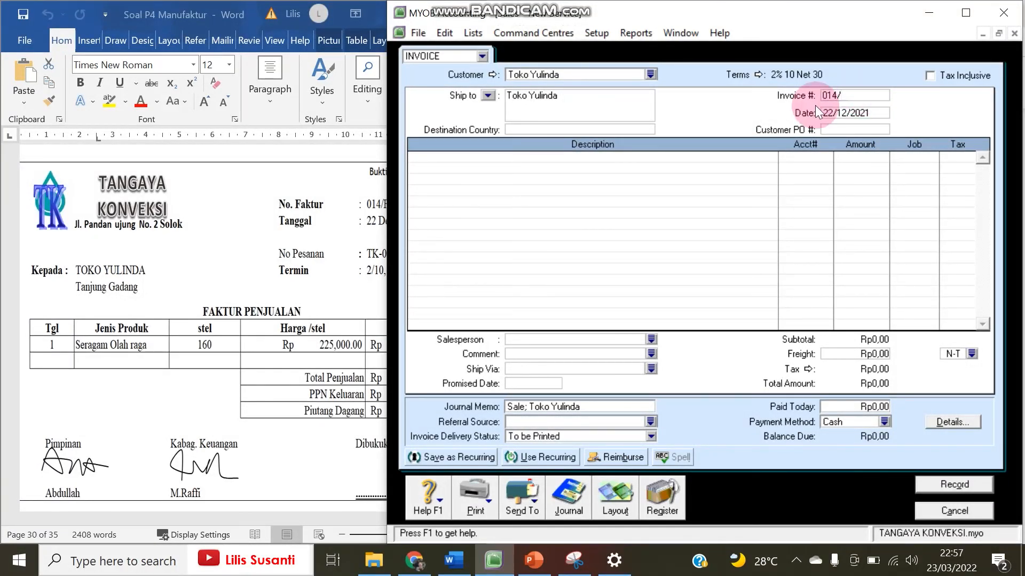
text(FP)
Enter "Seragam Olah raga 160 Stel" as the description of the first invoice line.
drag(388, 174, 416, 167)
click(453, 161)
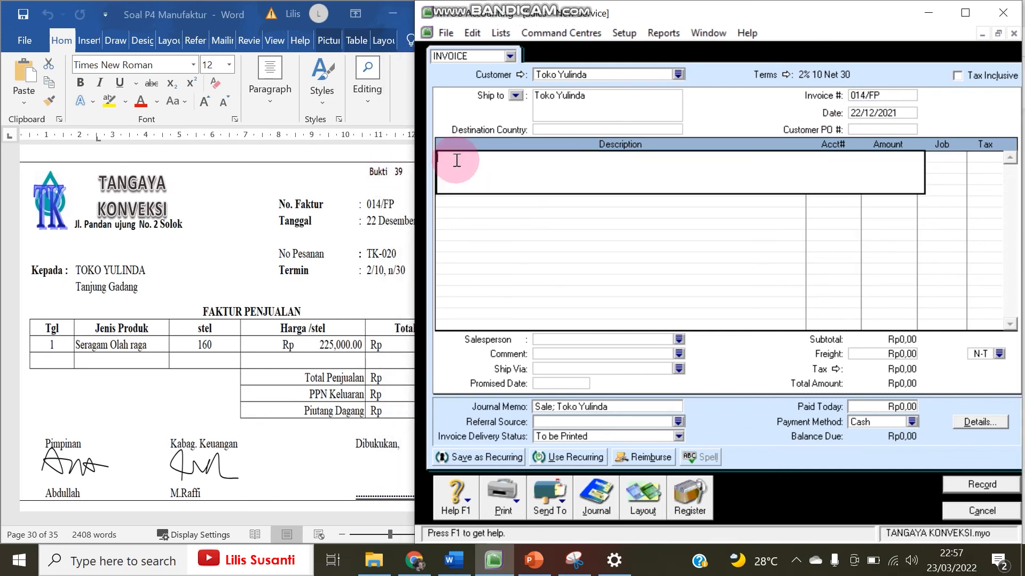
text(ragam Olah raga 1)
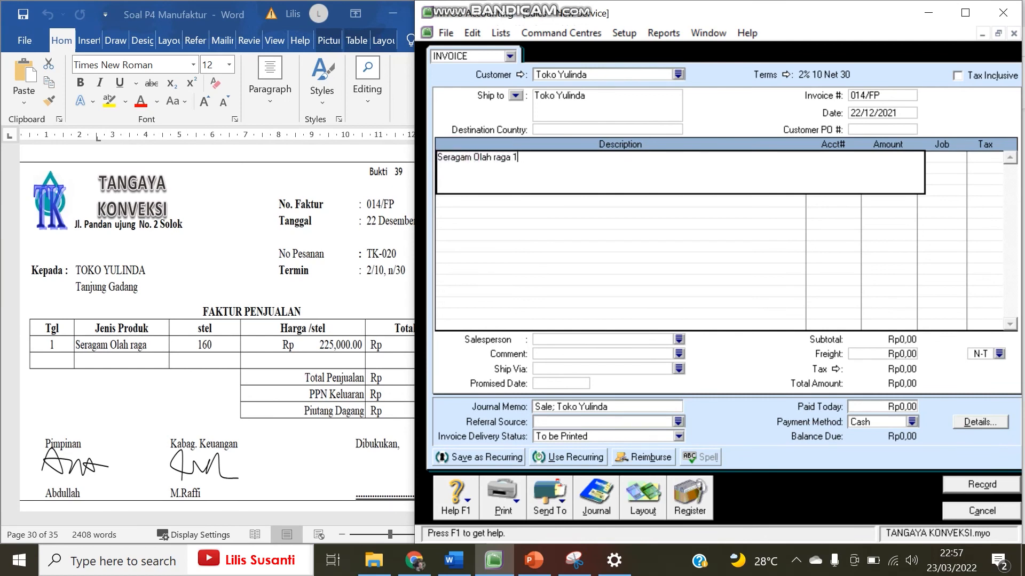
text(60 Stel)
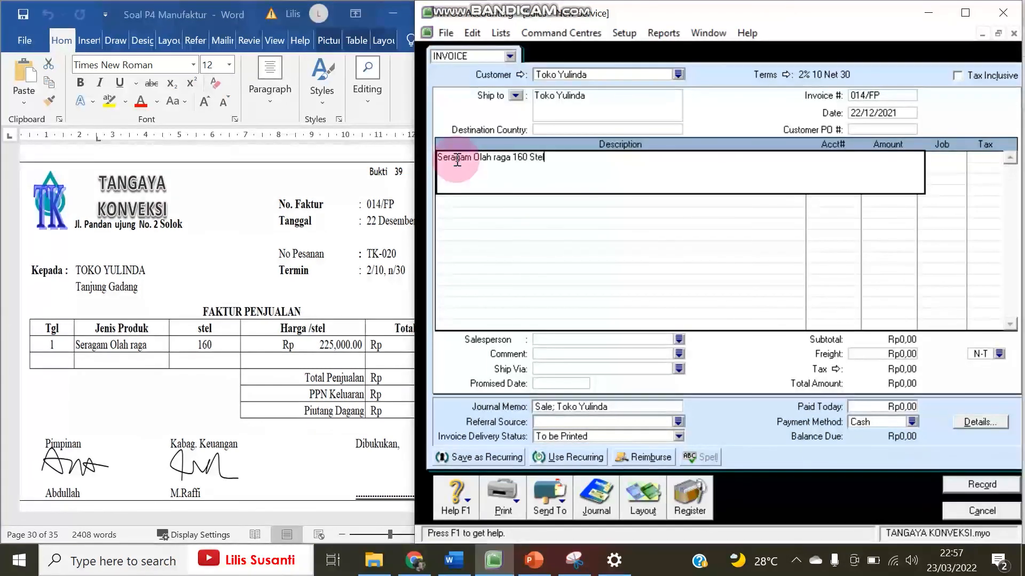
key(Tab)
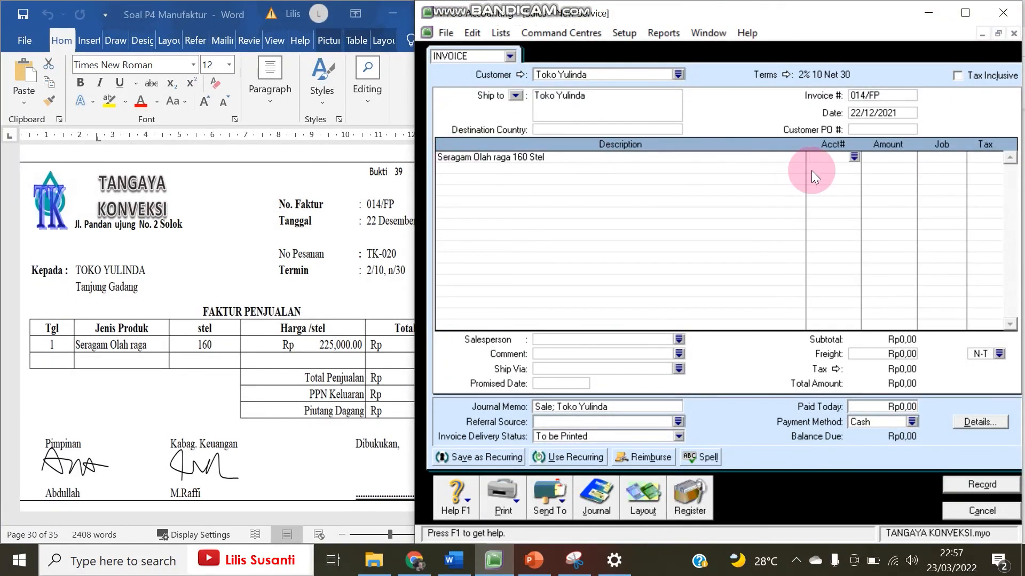
Allocate the sports-uniform invoice line to account 4-1101 Sales of Finished Inventory.
click(853, 157)
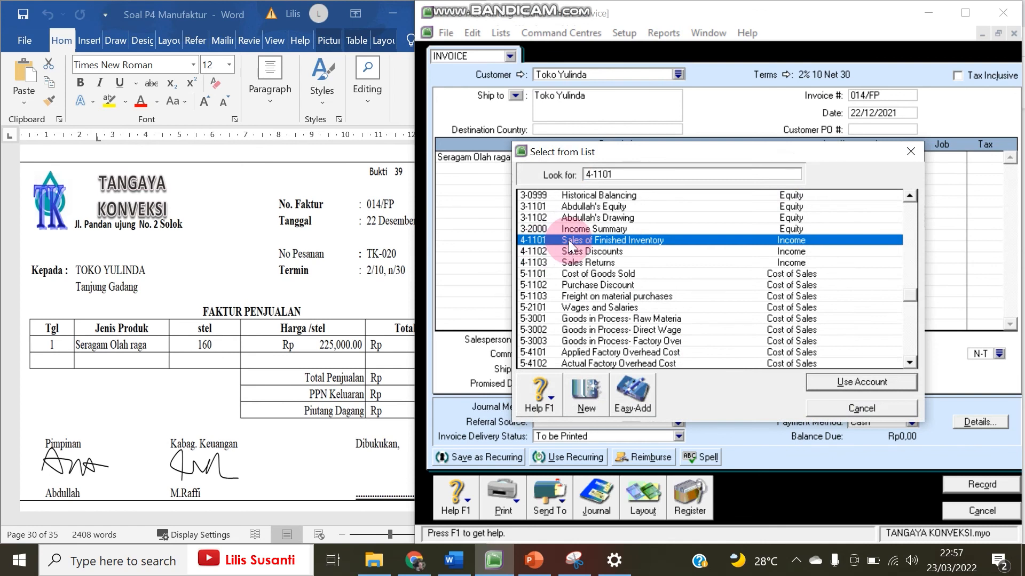
double_click(568, 240)
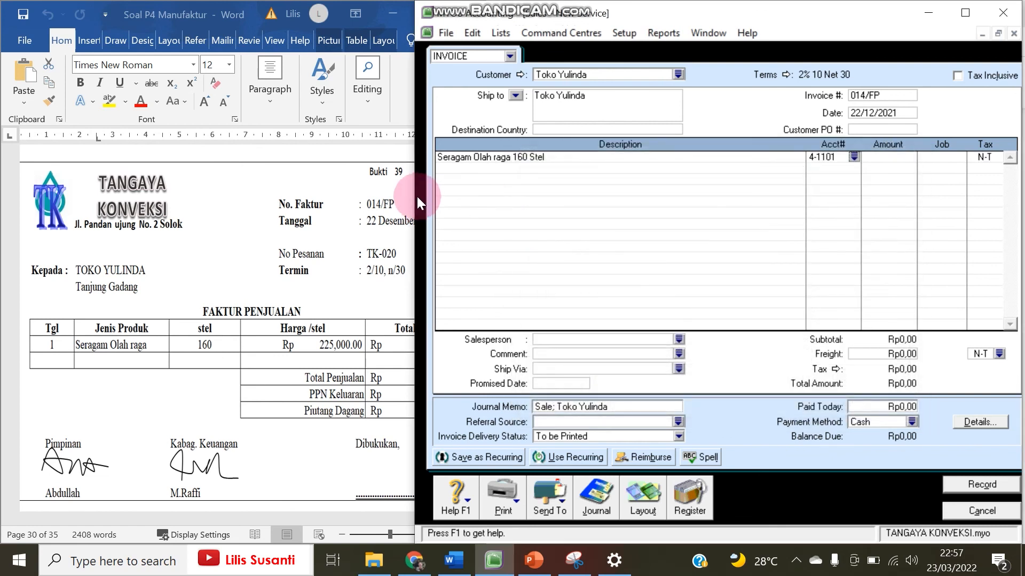
click(854, 157)
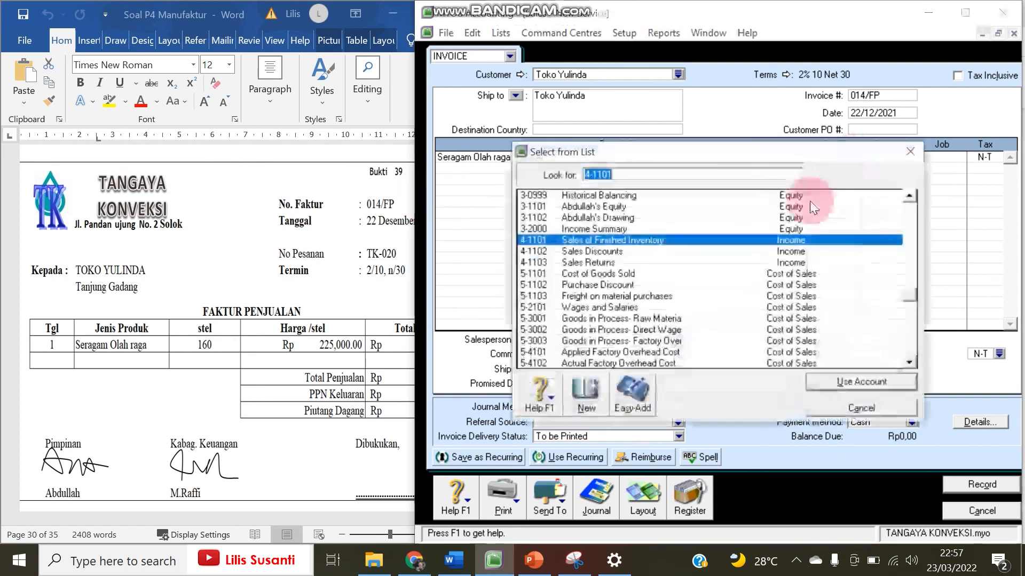
click(828, 384)
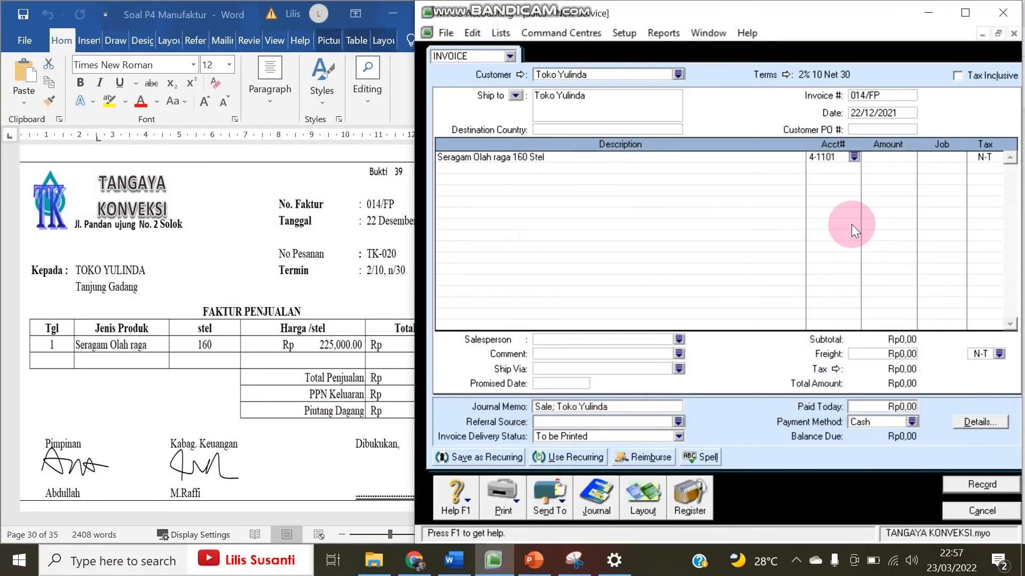
Set the invoice line's amount to Rp36,000,000 and its tax code to PPN.
click(406, 308)
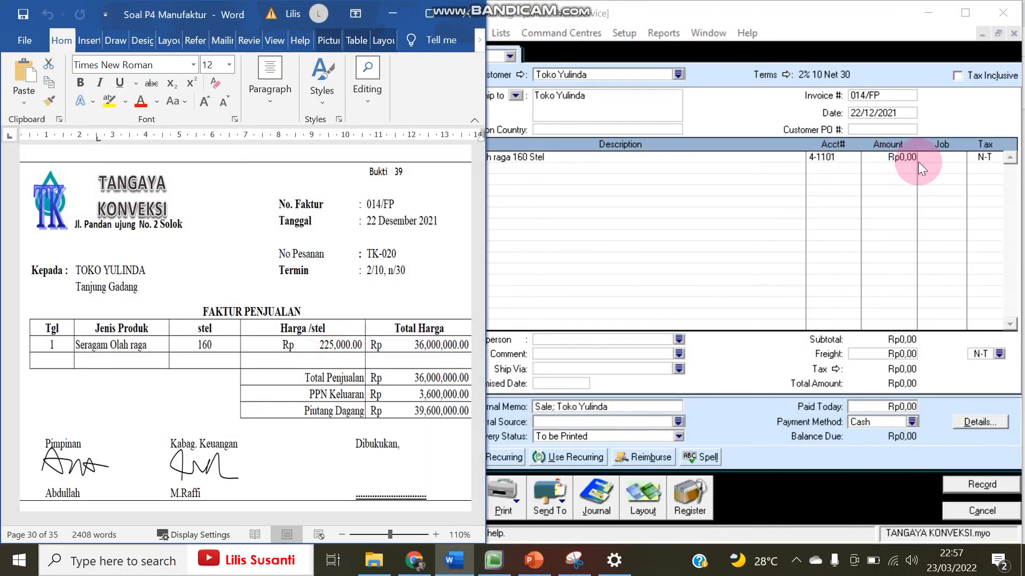
click(893, 162)
text(36000000)
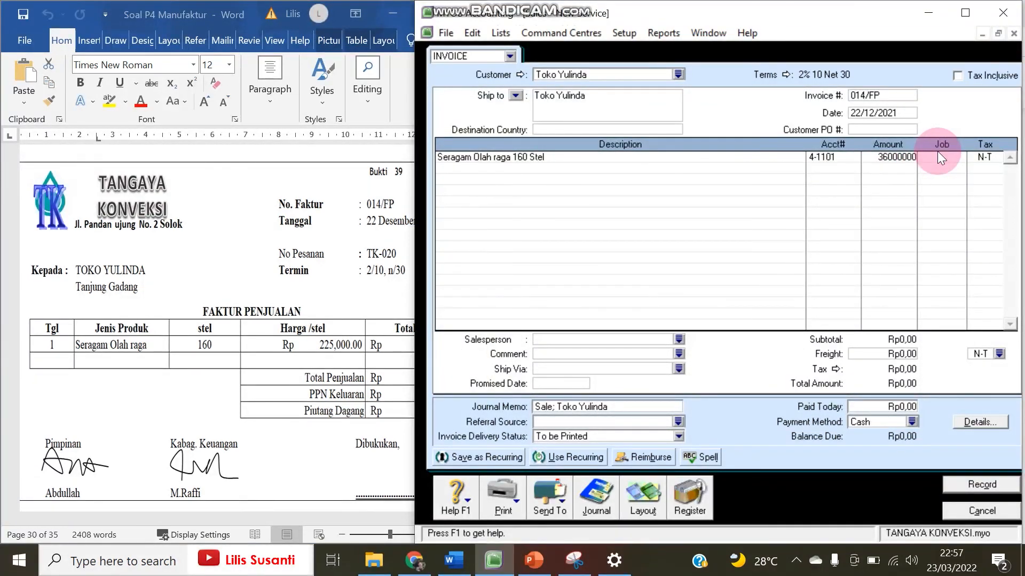
key(Return)
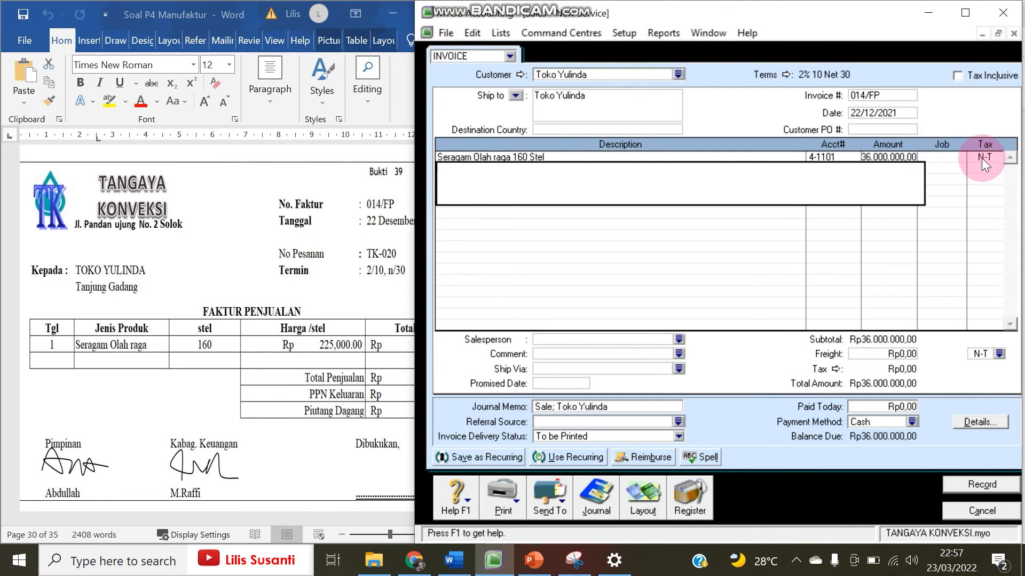
text(PPN)
key(Return)
Compare the invoice totals with Bukti 39 and record the sale, ignoring all spelling suggestions for the line description.
click(357, 410)
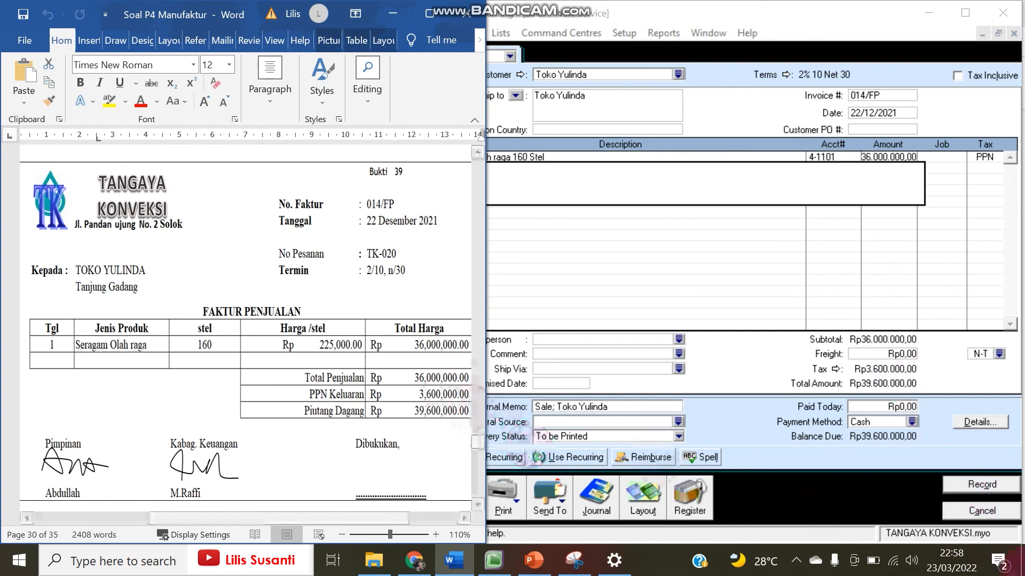
click(985, 485)
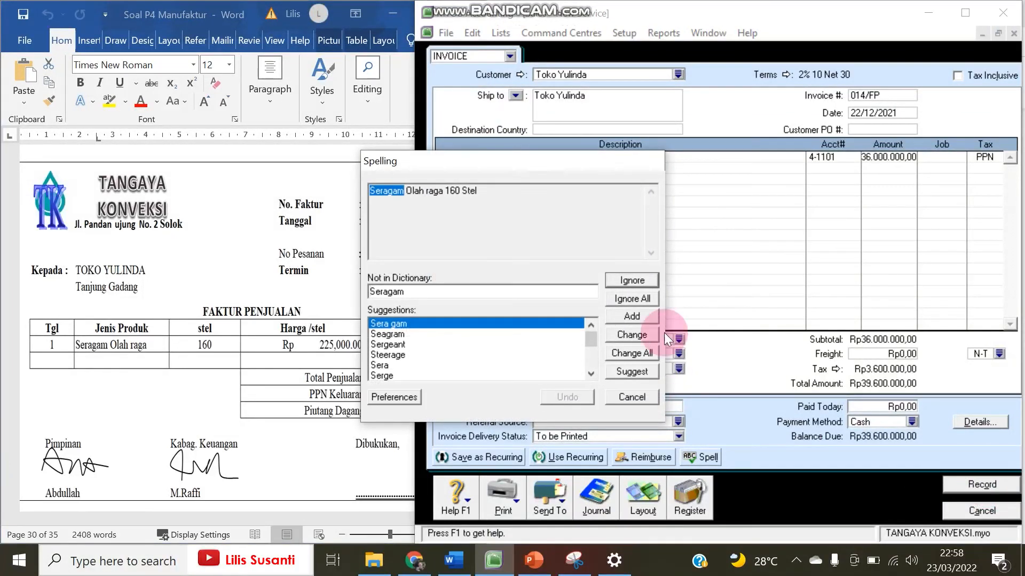
click(638, 298)
click(639, 298)
click(639, 298)
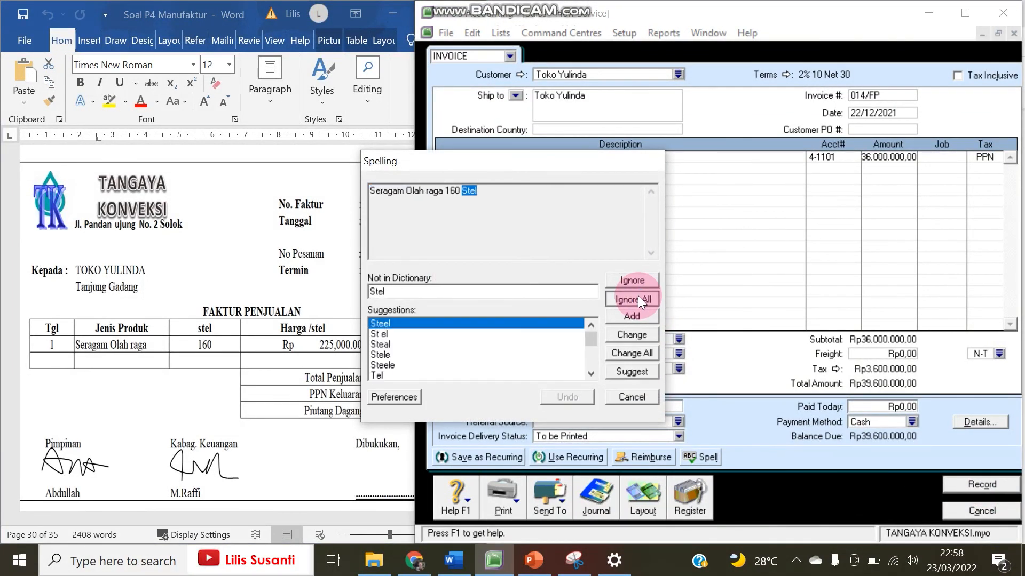
click(639, 298)
Find the Bukti 40 job cost card in the Word document, close the sales invoice window and open a new general journal entry in MYOB.
click(252, 382)
scroll(252, 382, down, 5)
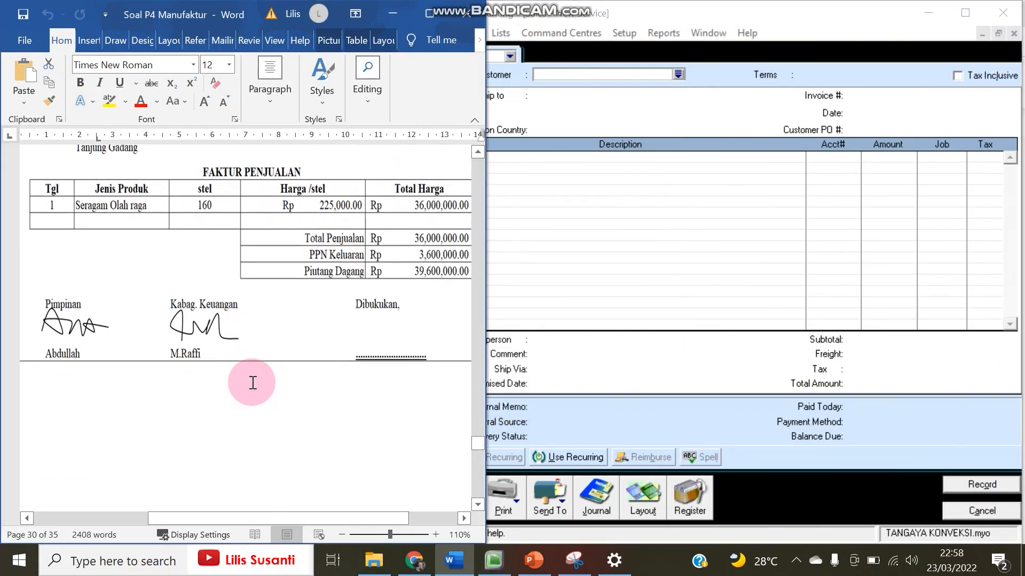
scroll(252, 383, down, 3)
scroll(252, 383, down, 2)
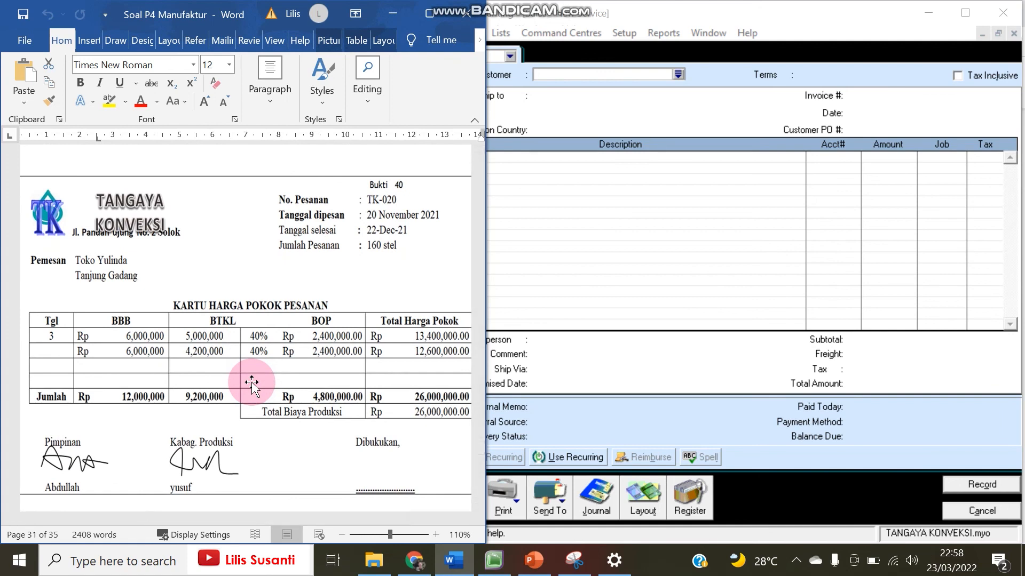
scroll(252, 383, up, 10)
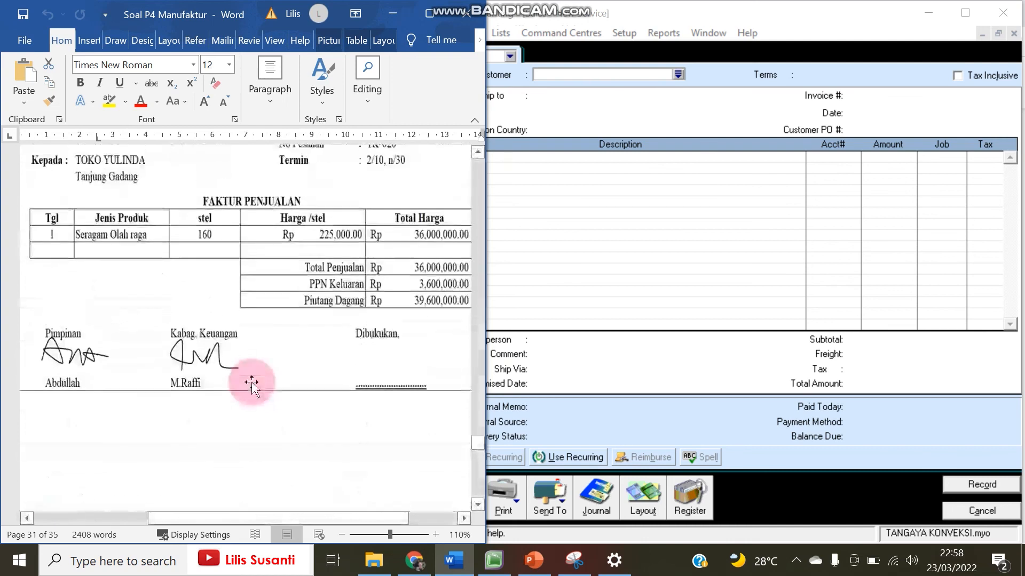
scroll(293, 400, down, 10)
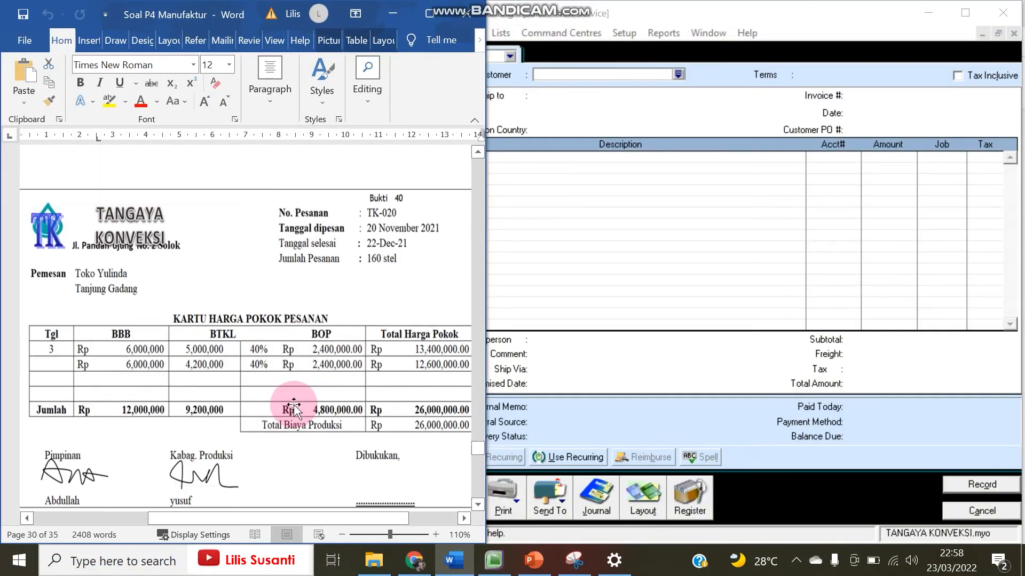
click(982, 510)
click(496, 104)
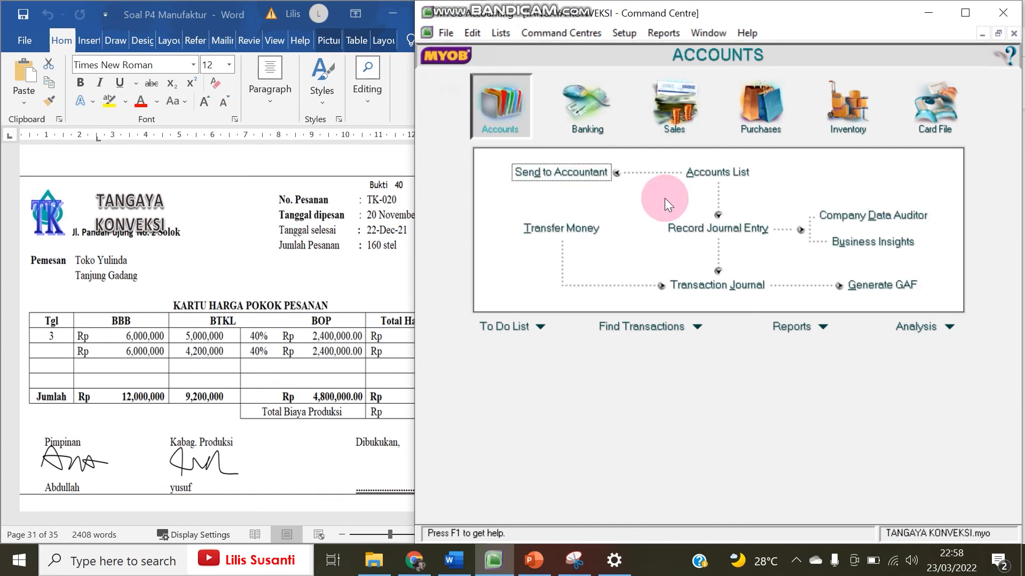
click(718, 225)
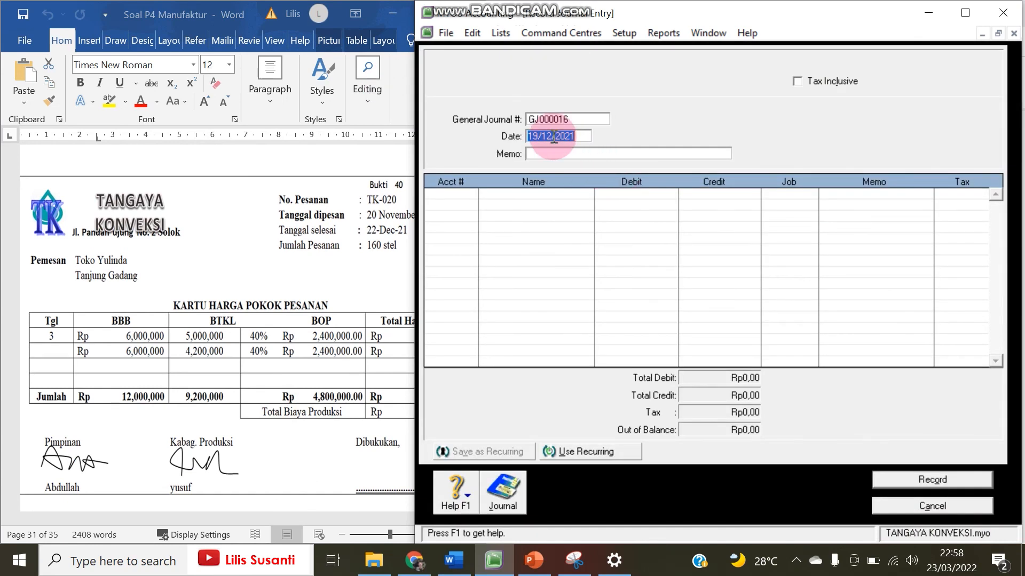
Date the journal entry 22/12/2021 and enter "Harga pokok Pesanan" as its memo.
drag(539, 138, 516, 144)
text(22)
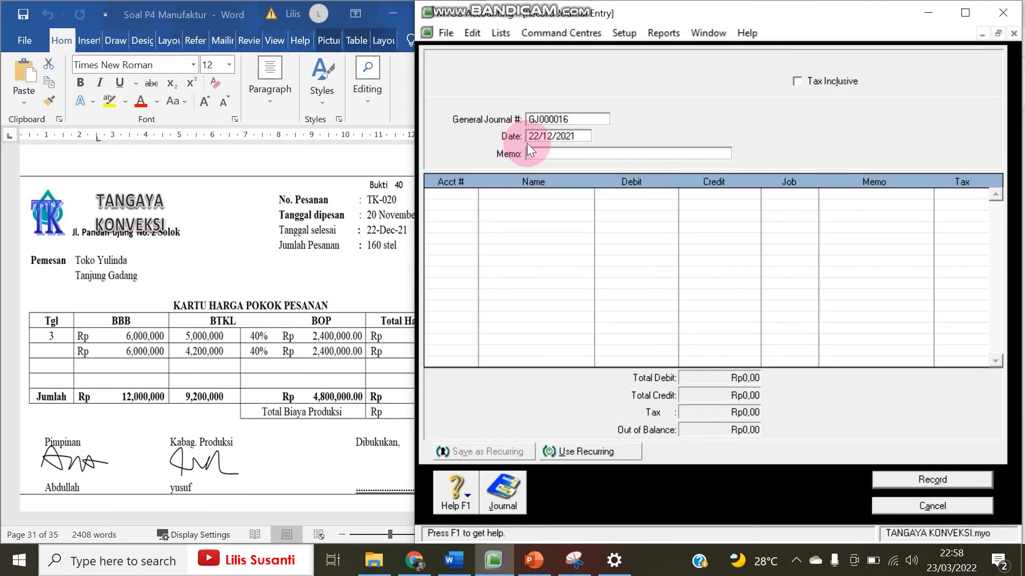
text(Harga pokok Pesanan)
key(Tab)
Debit account 5-1101 Cost of Goods Sold with Bukti 40's total production cost of Rp26,000,000.
key(Tab)
text(5)
double_click(603, 196)
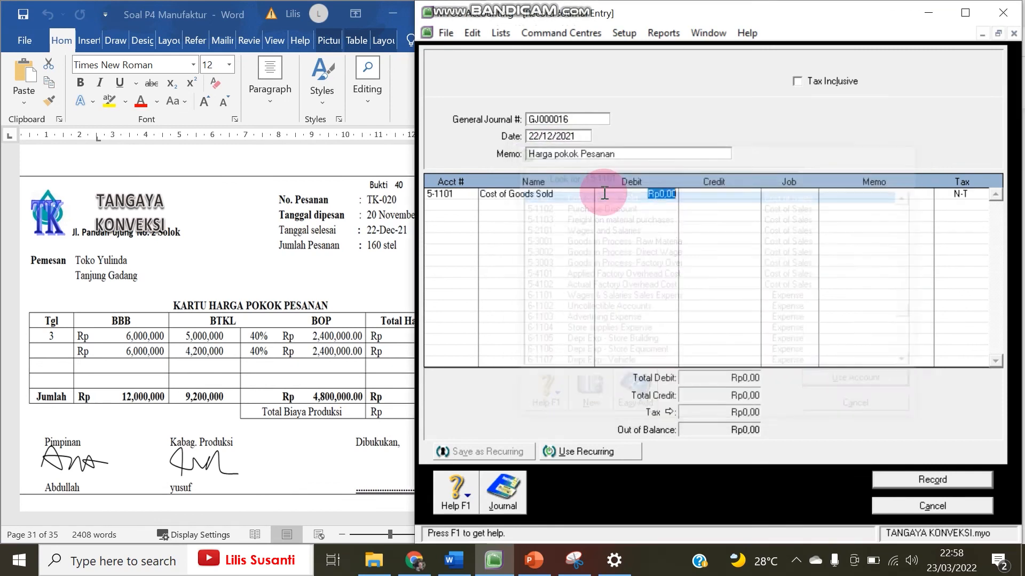
click(390, 388)
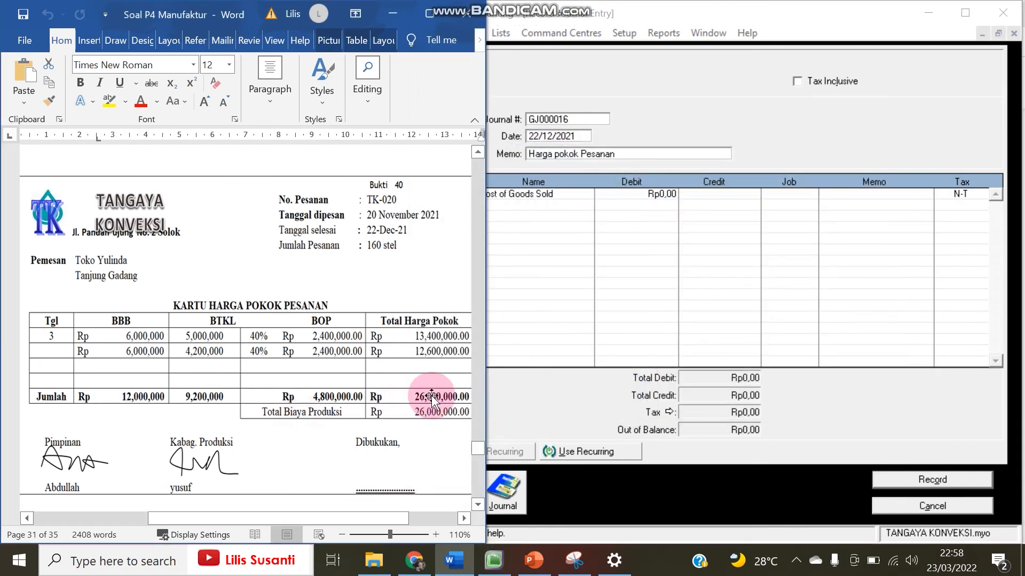
click(725, 191)
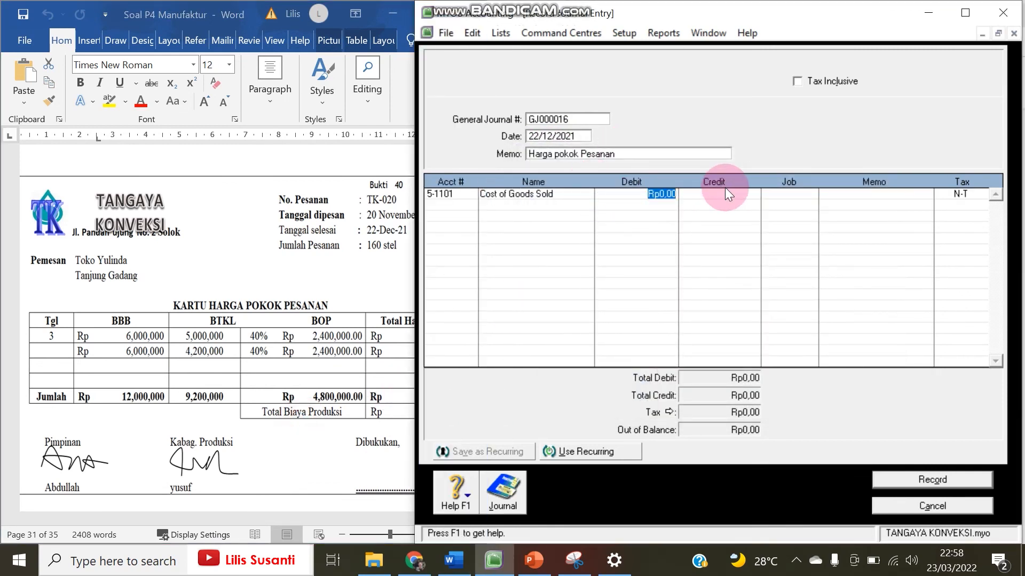
text(26000000)
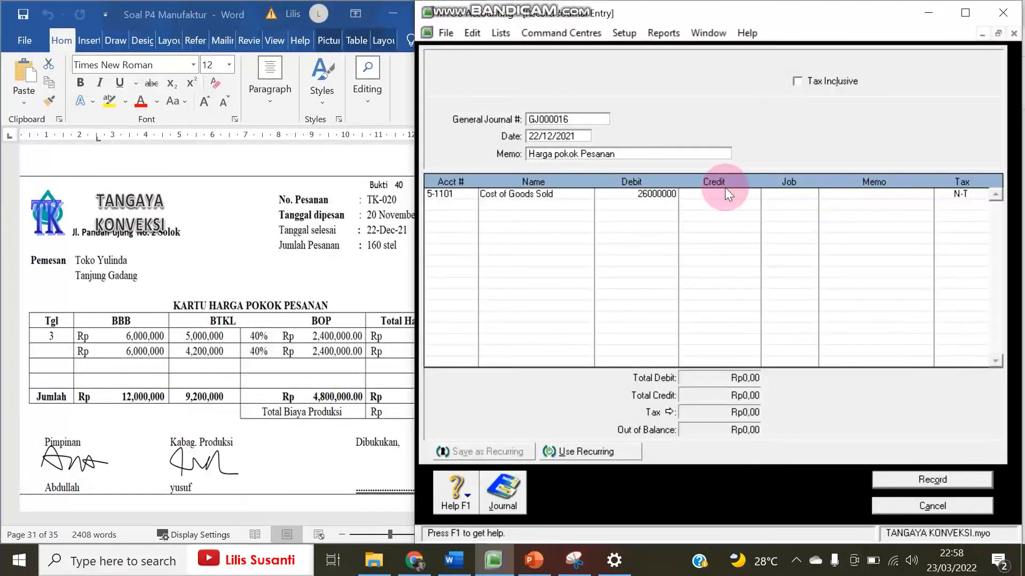
key(Return)
Credit account 1-1303 Finished Goods Inventory with Rp26,000,000 and record the journal entry.
key(Return)
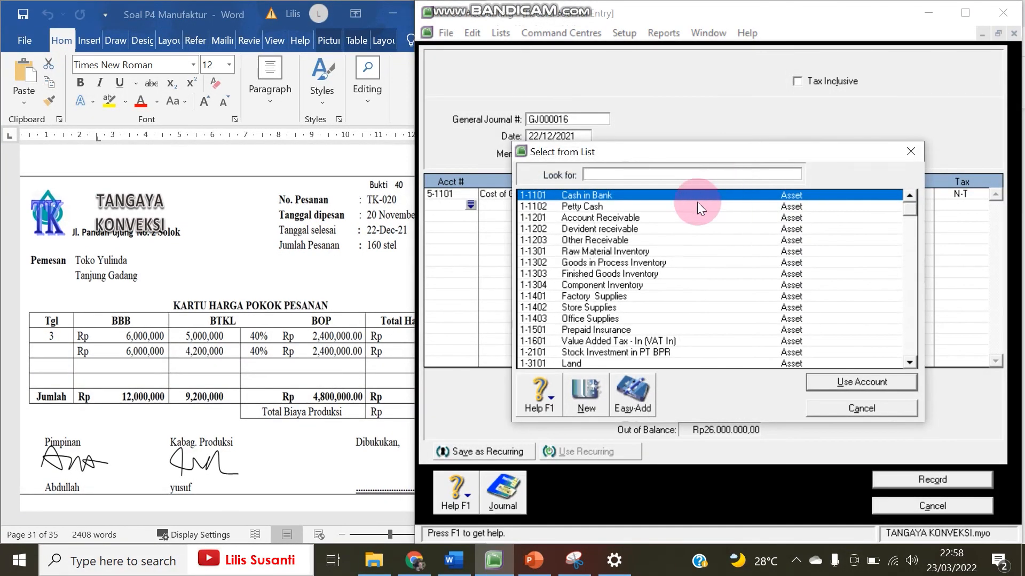
click(645, 277)
key(Return)
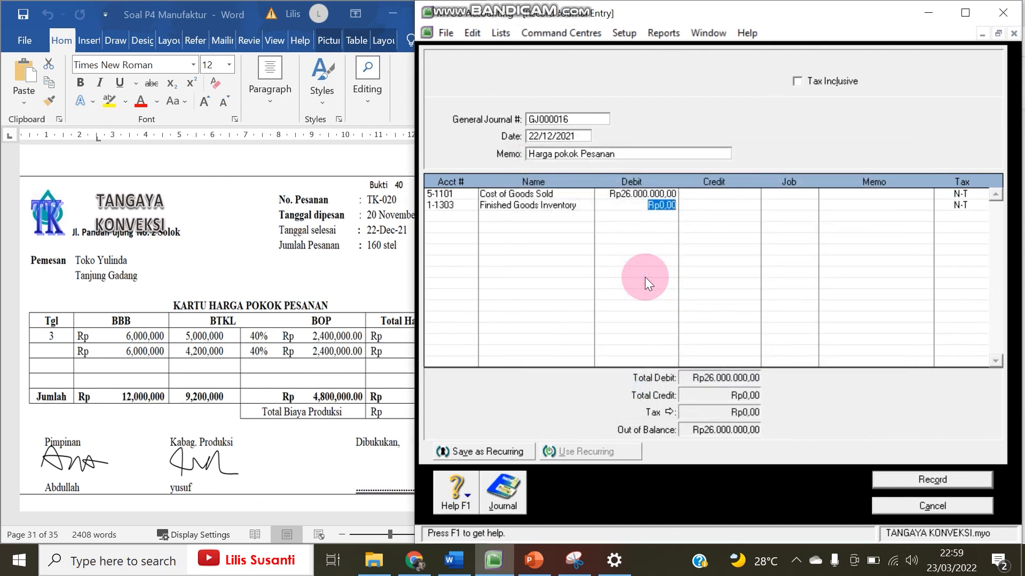
key(Tab)
key(Return)
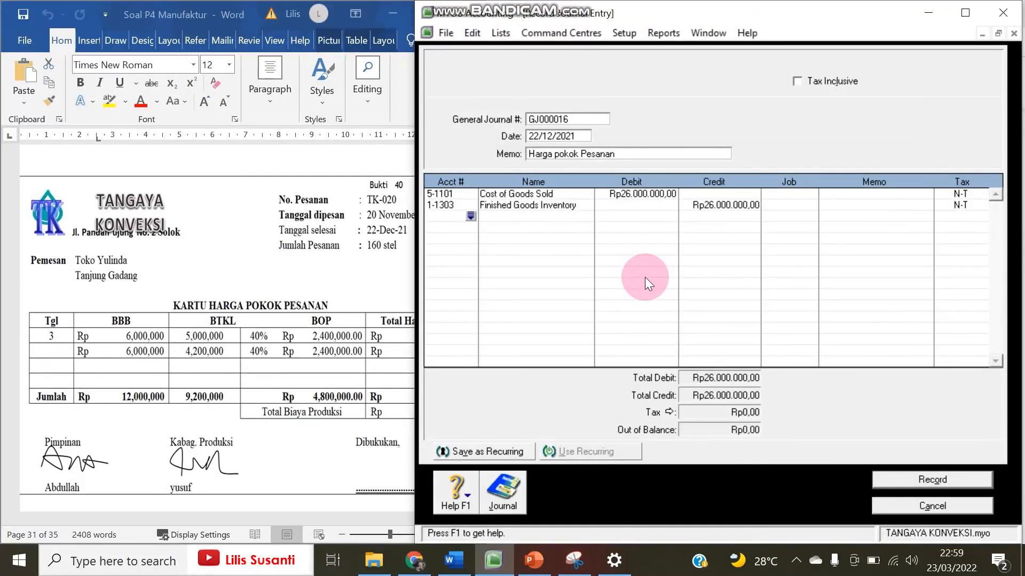
click(887, 479)
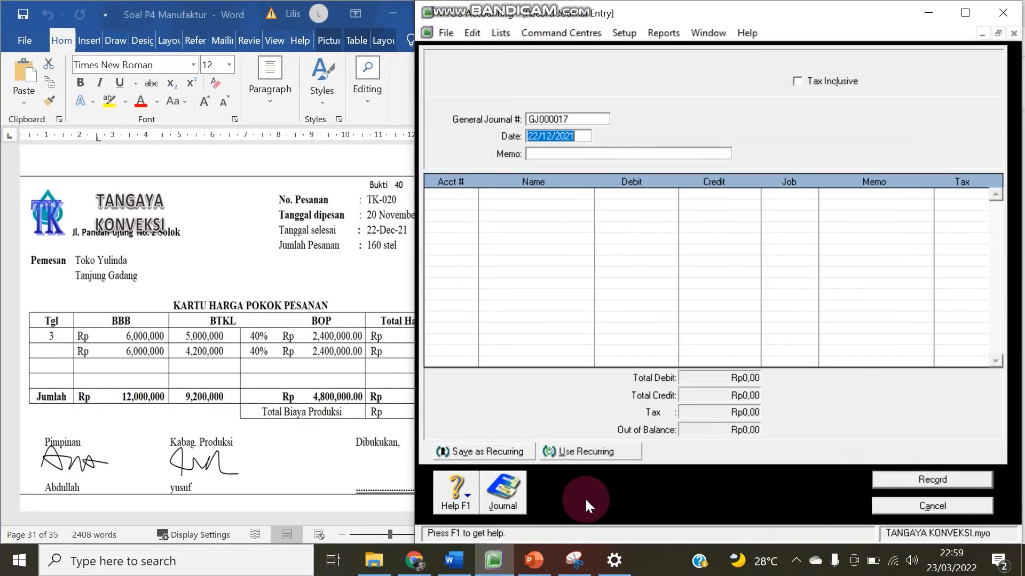
Review the latest general entries and all transactions in the Transaction Journal, checking the Bukti 39 sale and Bukti 40 cost entry.
click(521, 497)
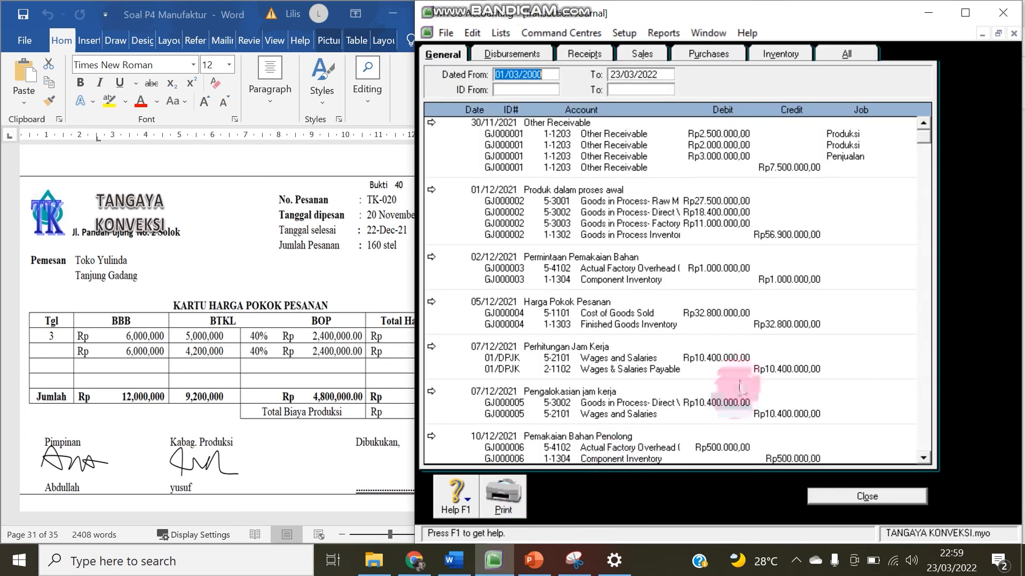
scroll(748, 363, down, 5)
scroll(748, 363, down, 5)
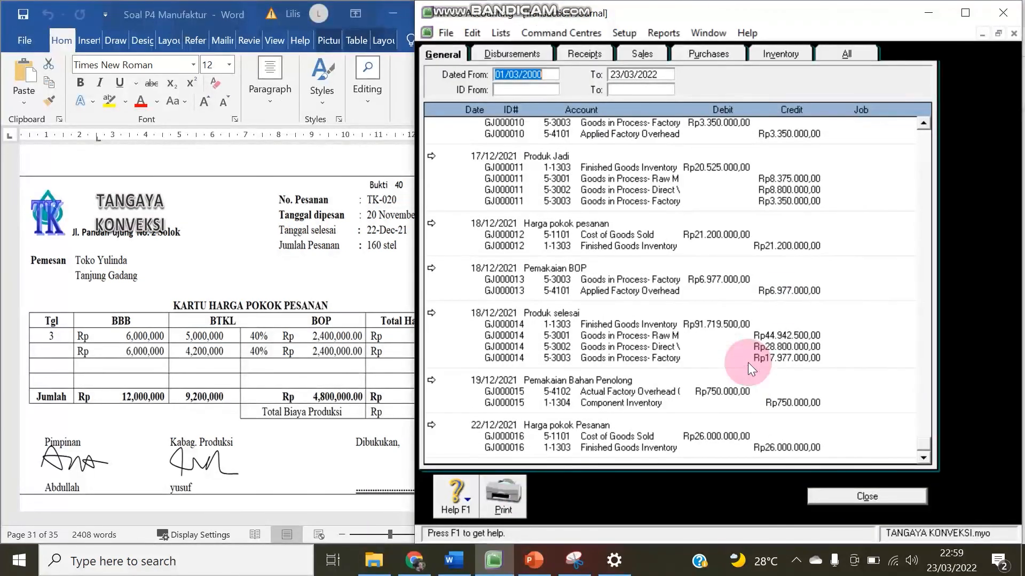
click(845, 51)
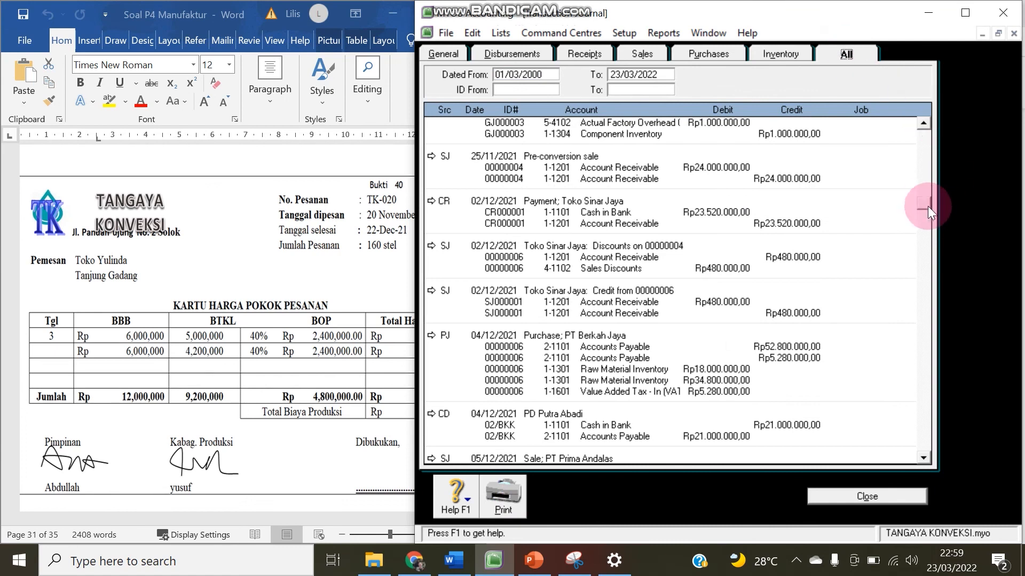
drag(925, 405, 920, 453)
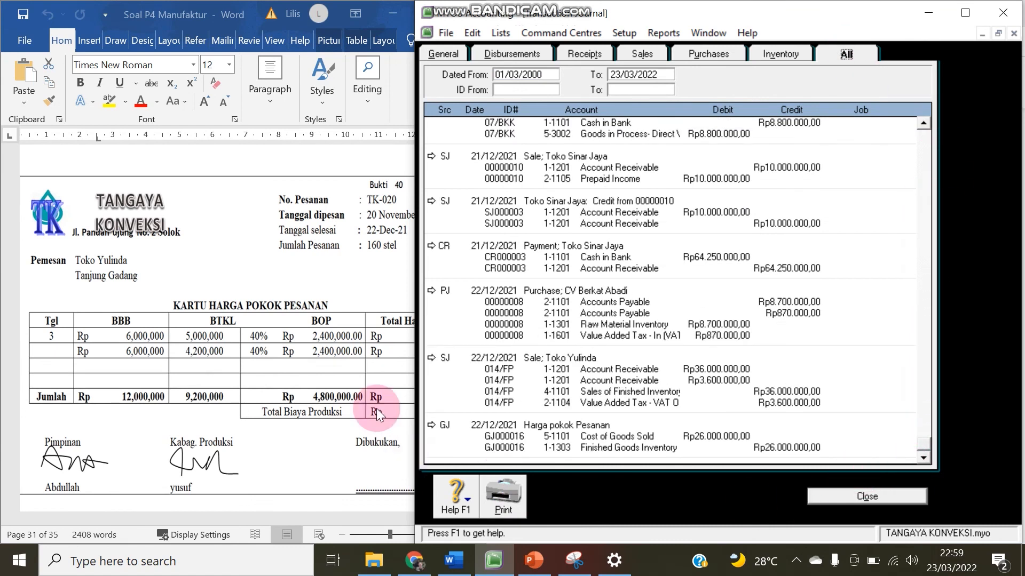
drag(407, 354, 481, 350)
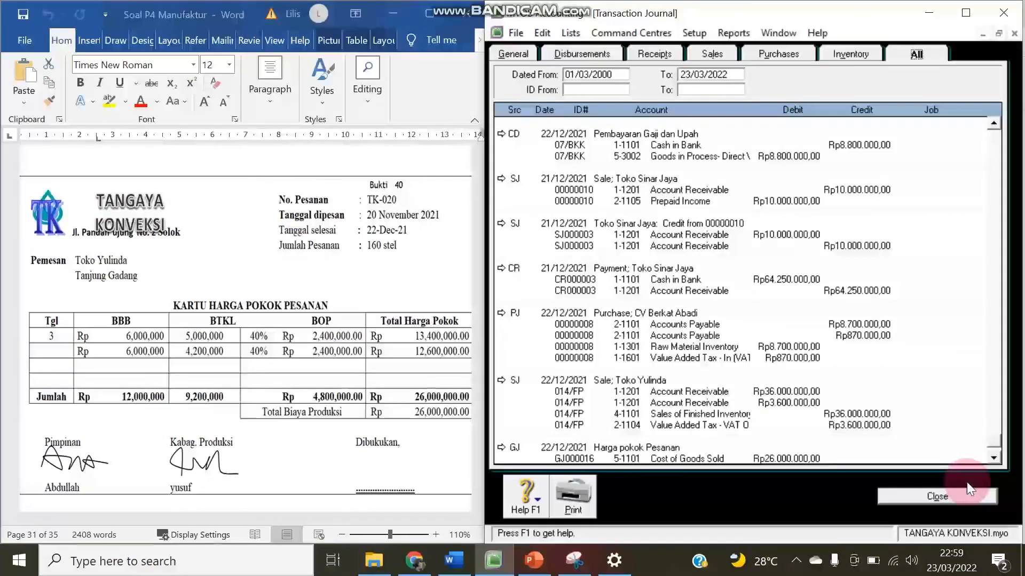
click(996, 459)
click(996, 458)
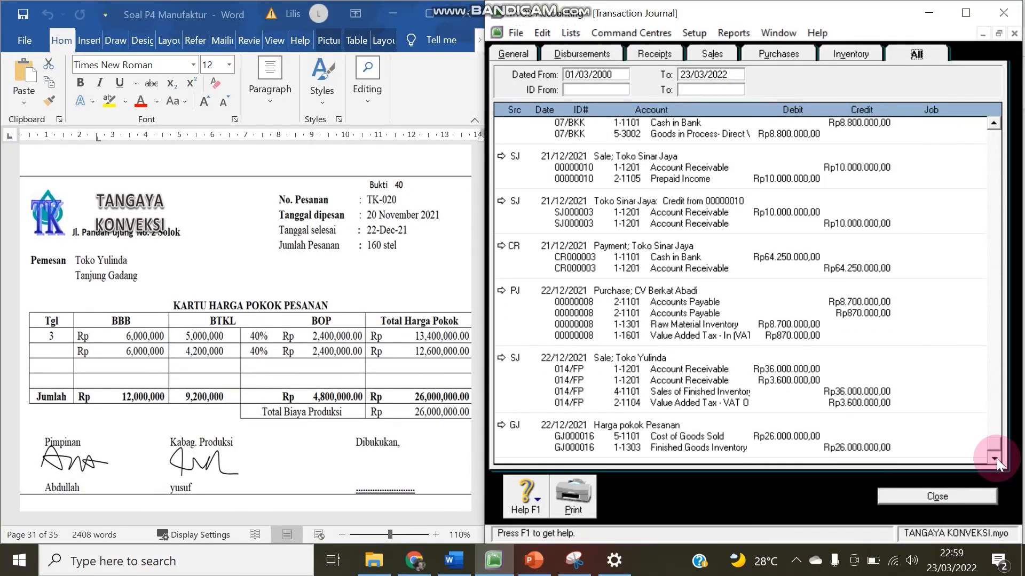